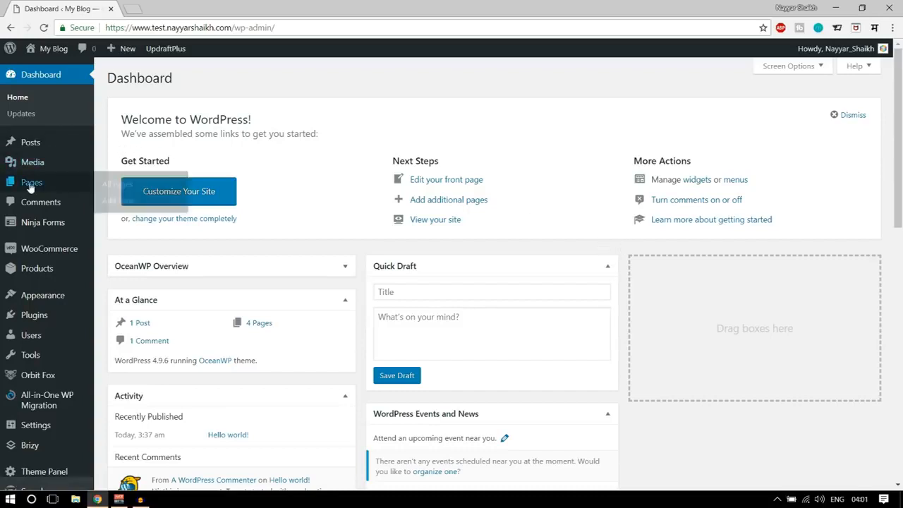
# Search the directory of new plugins for "brizy" and examine the Brizy – Page Builder entry.
pyautogui.moveTo(40, 319)
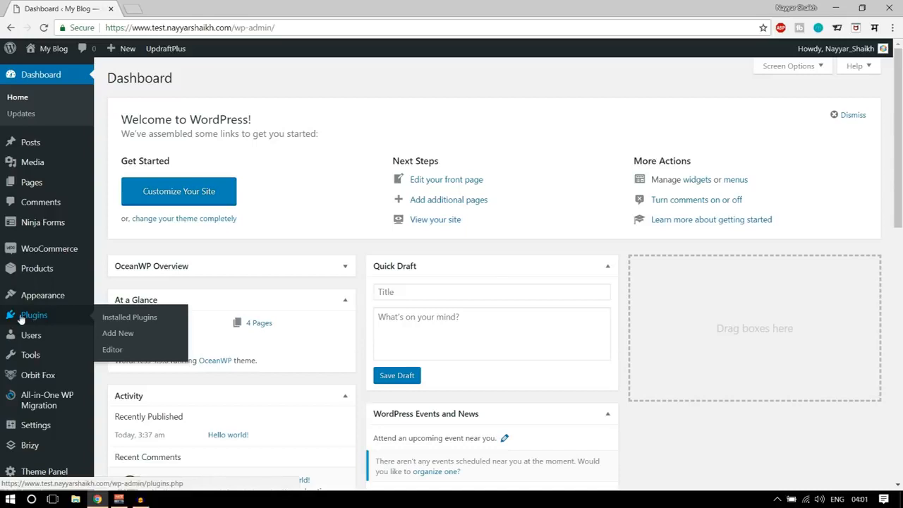
pyautogui.moveTo(31, 339)
pyautogui.click(112, 336)
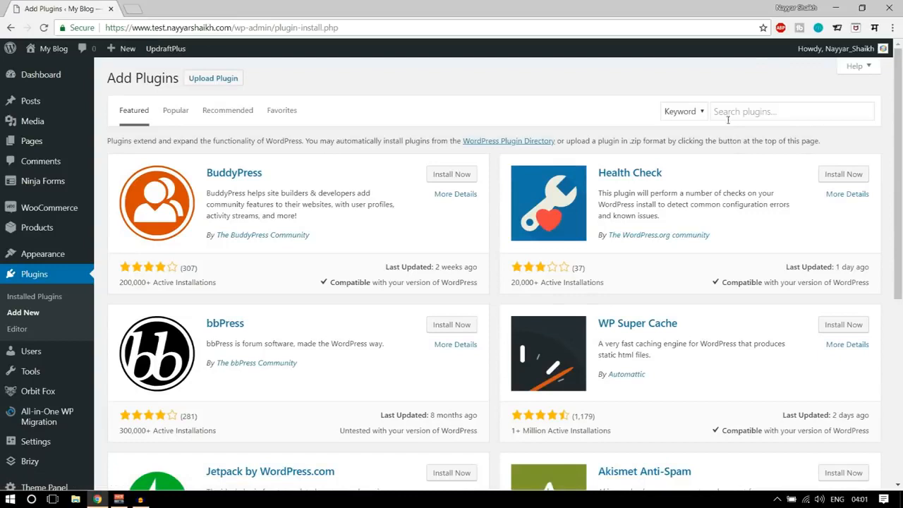
pyautogui.click(732, 116)
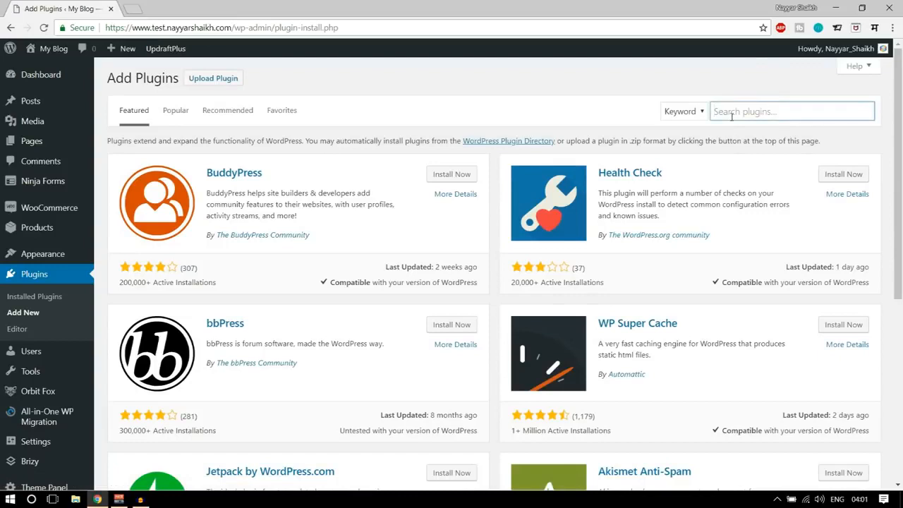
pyautogui.write('brizy')
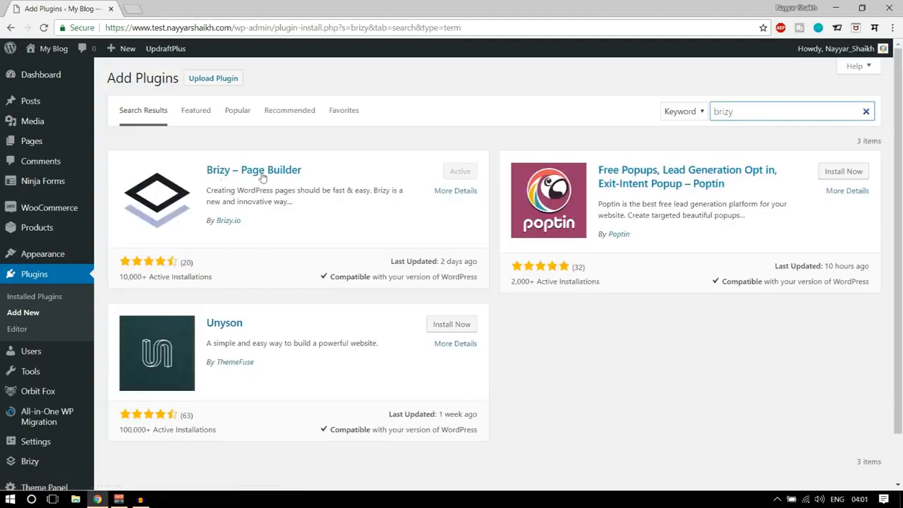
pyautogui.moveTo(121, 275); pyautogui.dragTo(140, 277)
pyautogui.click(184, 271)
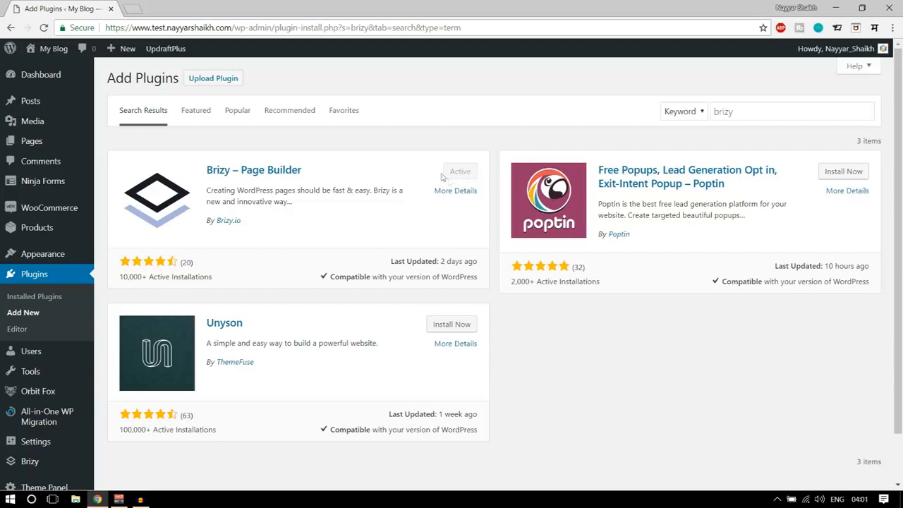
# Publish a new page titled "Brizy" with the Landing Page template and open it for editing with Brizy.
pyautogui.click(27, 145)
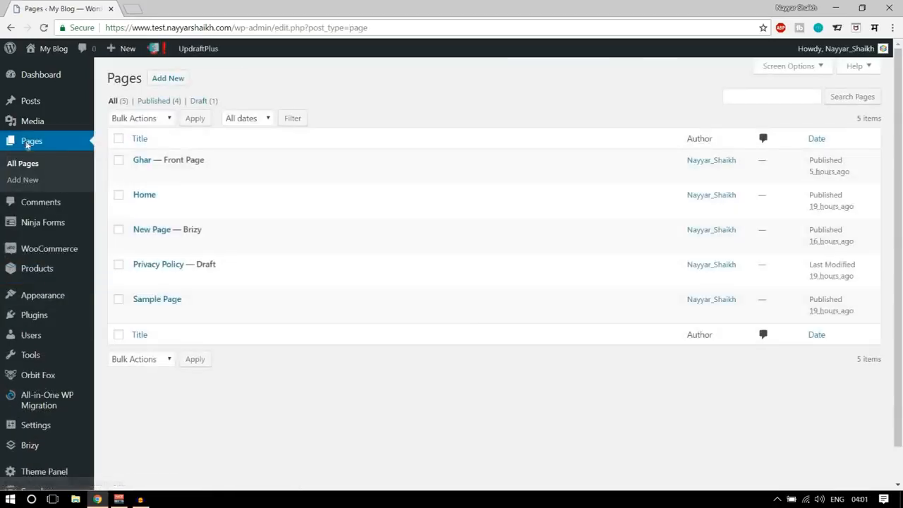
pyautogui.click(182, 82)
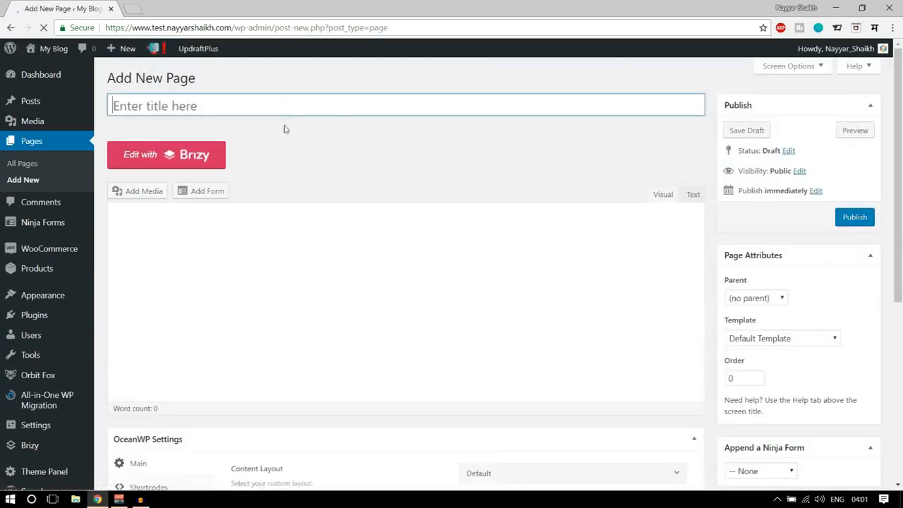
pyautogui.write('Brizy')
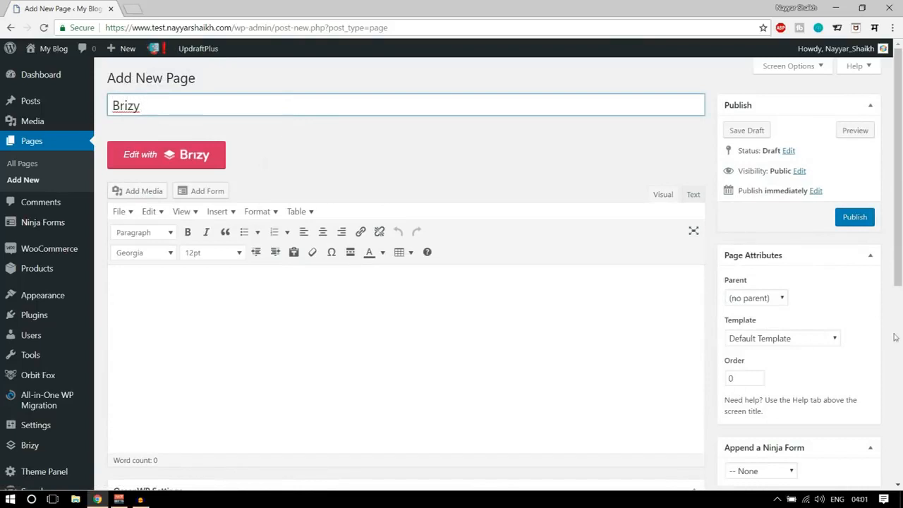
pyautogui.click(794, 341)
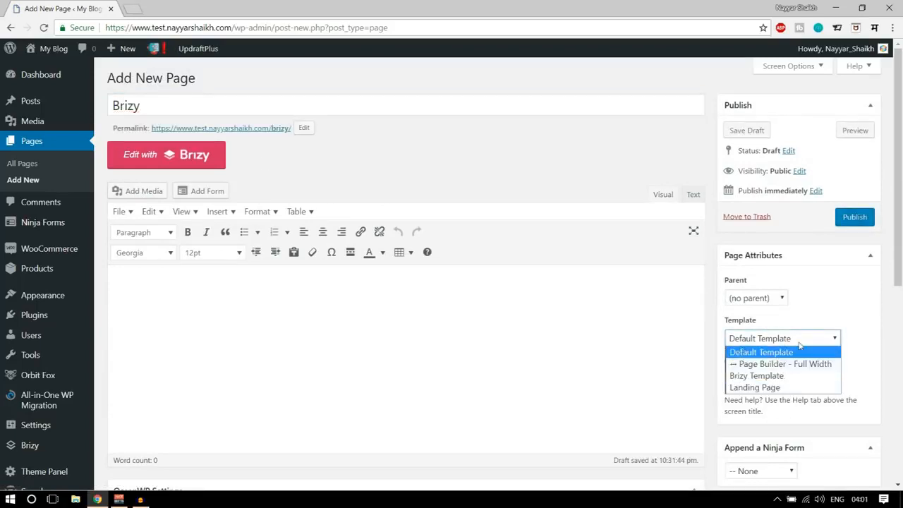
pyautogui.click(791, 388)
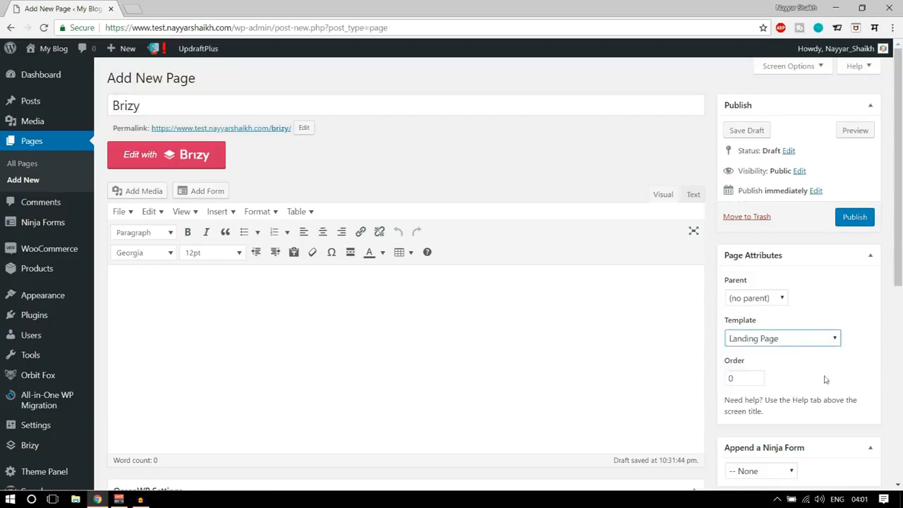
pyautogui.click(849, 222)
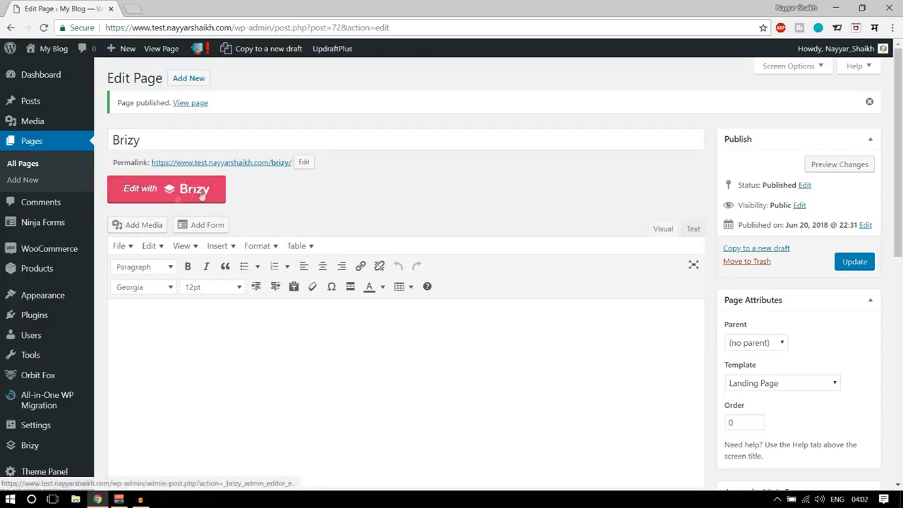
pyautogui.click(139, 199)
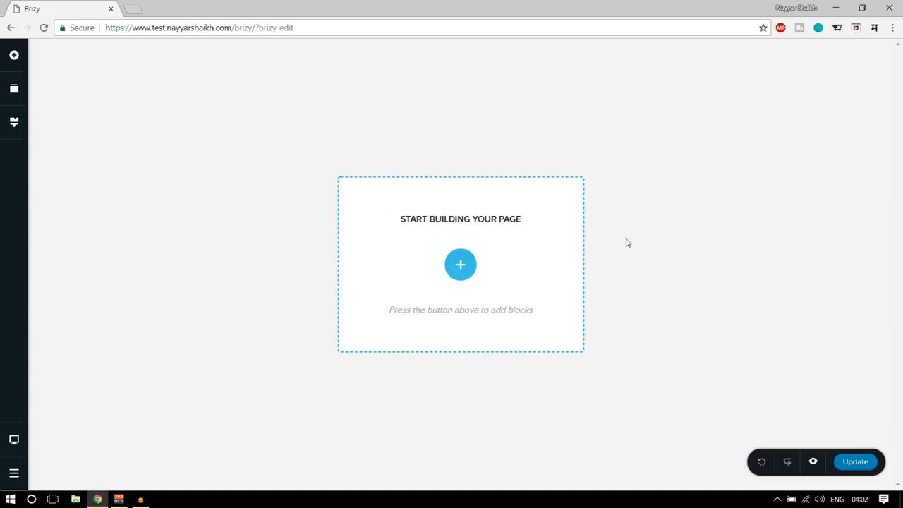
# Examine the elements that can be added to the page, from Text and Button to the WordPress and WooCommerce ones.
pyautogui.click(16, 56)
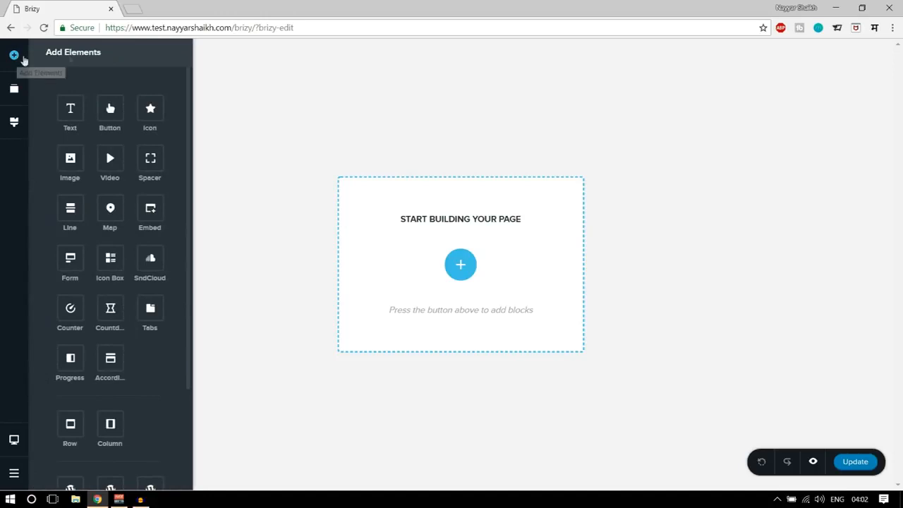
pyautogui.scroll(-2, 127, 179)
pyautogui.scroll(2, 142, 247)
pyautogui.scroll(-2, 141, 244)
pyautogui.scroll(2, 141, 258)
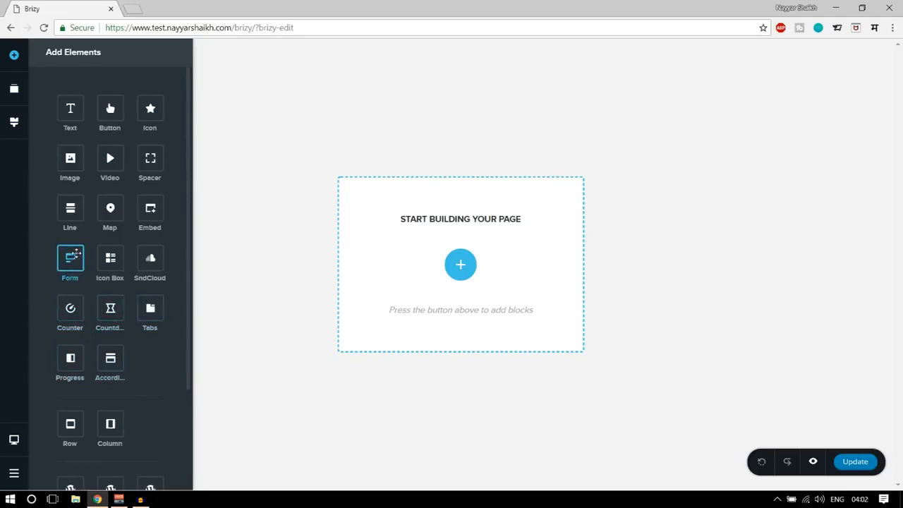
pyautogui.scroll(-2, 107, 290)
pyautogui.scroll(2, 130, 346)
pyautogui.scroll(-2, 134, 351)
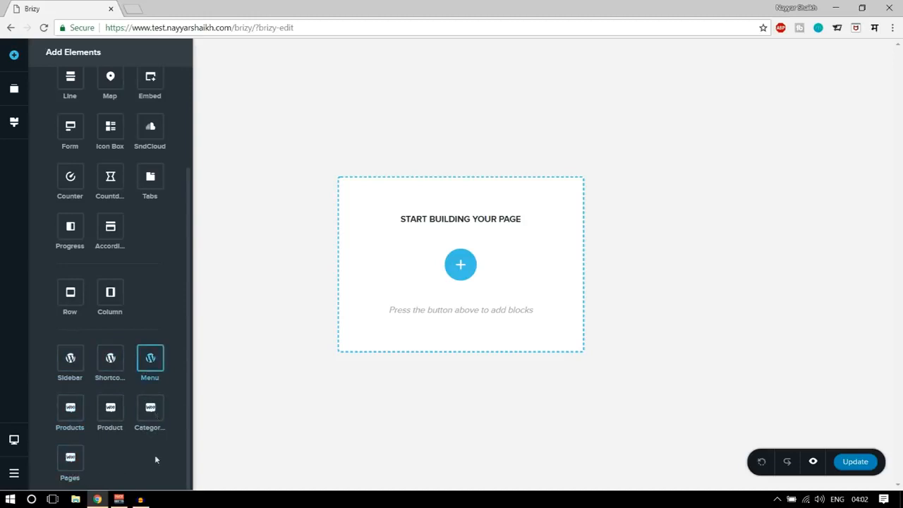
pyautogui.moveTo(71, 407); pyautogui.dragTo(73, 373)
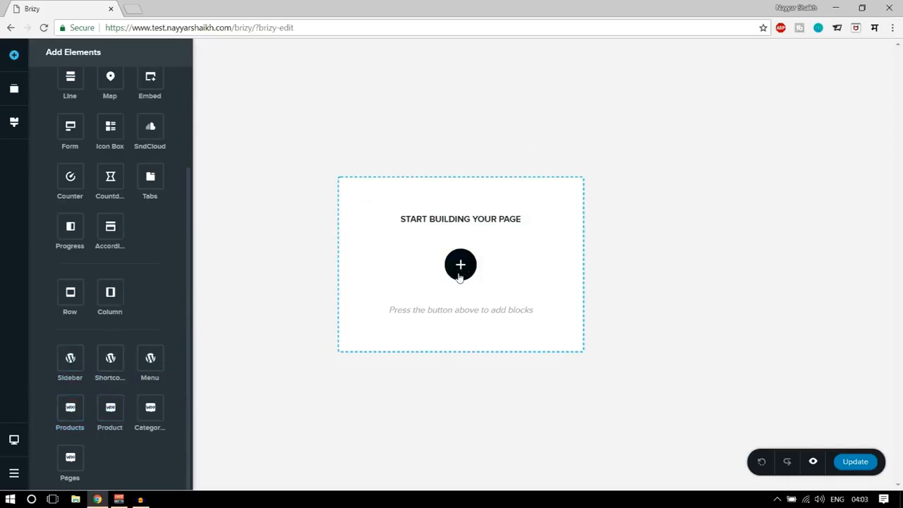
pyautogui.scroll(3, 167, 371)
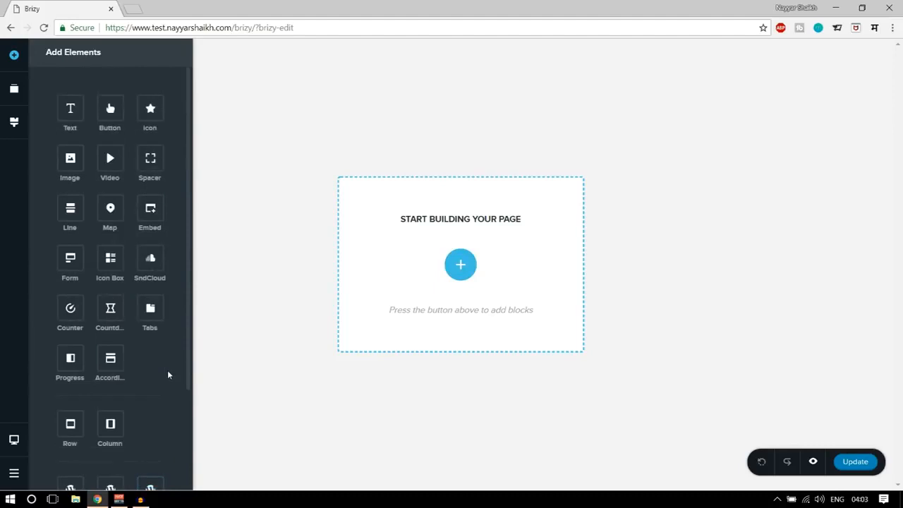
pyautogui.scroll(-2, 168, 374)
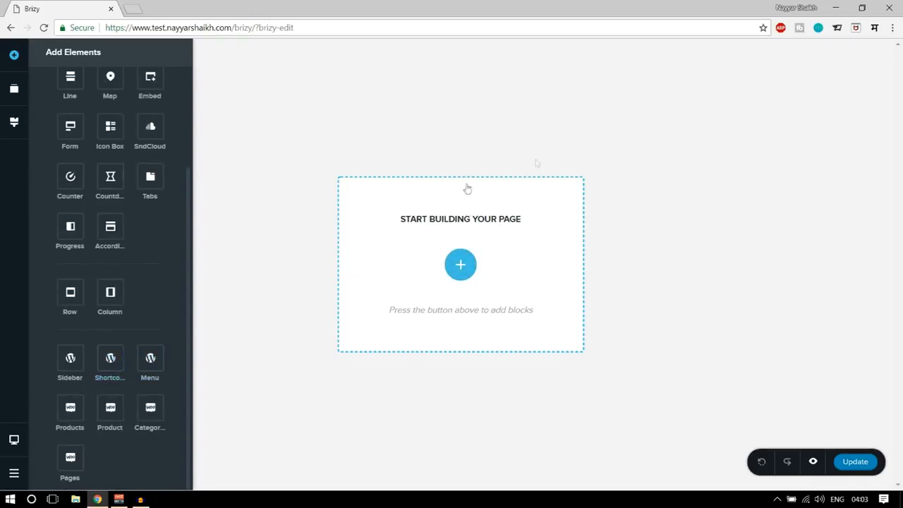
pyautogui.scroll(3, 155, 260)
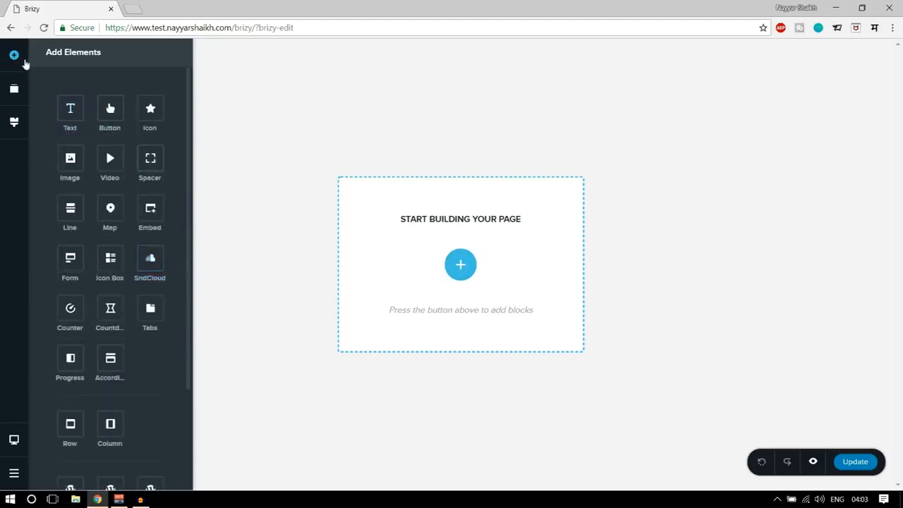
# View the page's block reordering area in the Brizy editor.
pyautogui.click(17, 95)
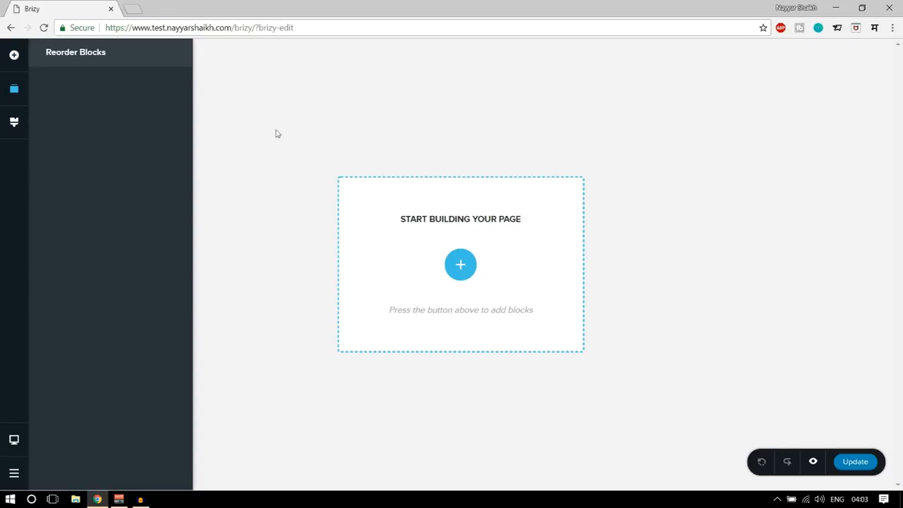
pyautogui.click(413, 110)
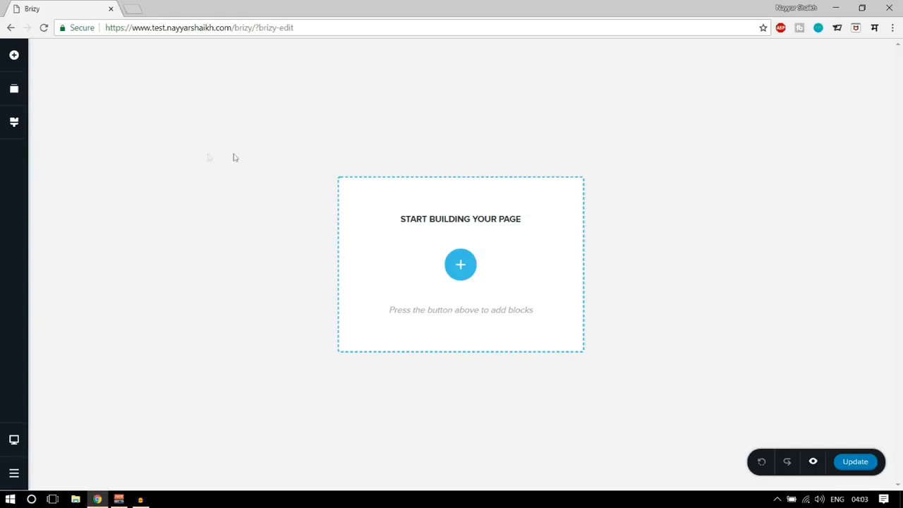
pyautogui.click(15, 88)
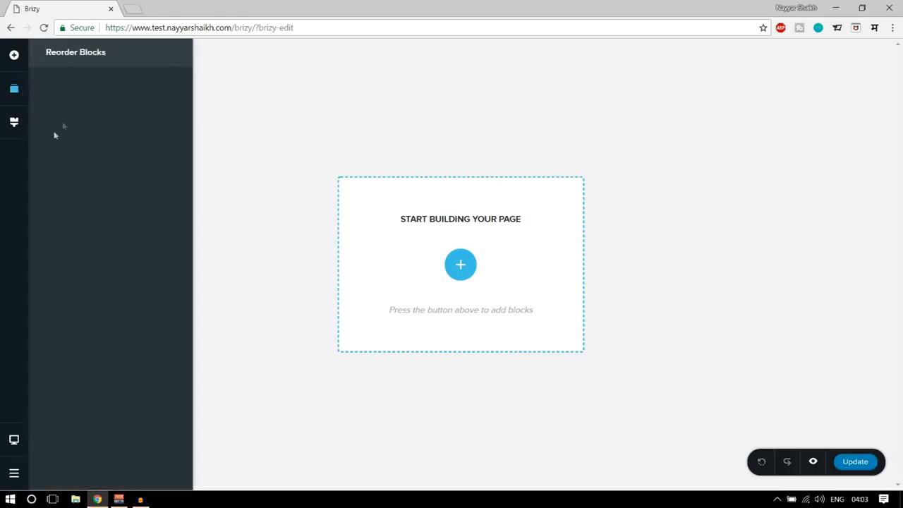
# Examine the styling options, including the colour palette, the Google font entry and the paragraph and heading text styles.
pyautogui.click(17, 125)
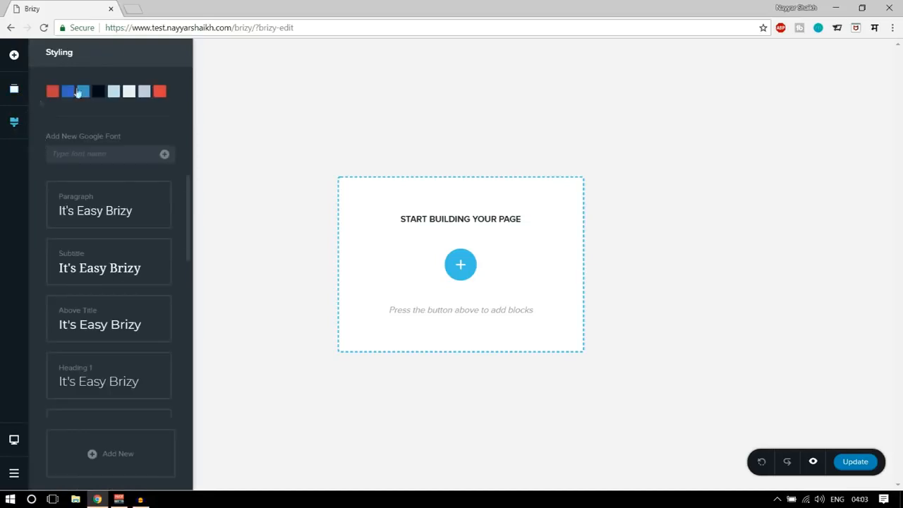
pyautogui.scroll(-6, 154, 226)
pyautogui.scroll(6, 157, 259)
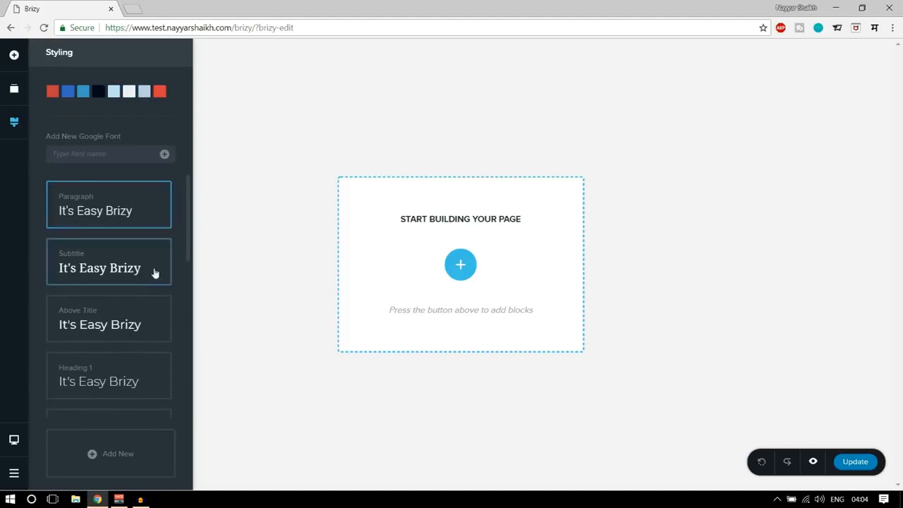
pyautogui.scroll(-6, 131, 327)
pyautogui.scroll(6, 139, 337)
pyautogui.scroll(-5, 168, 352)
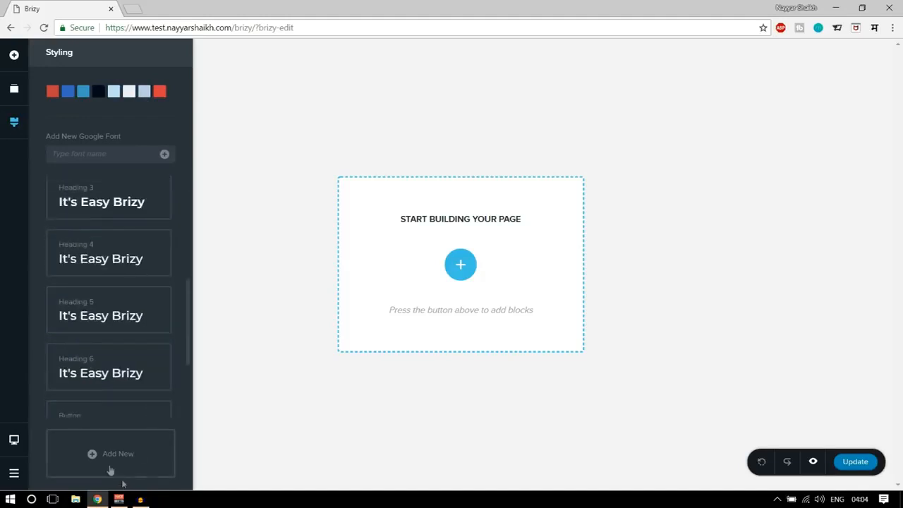
pyautogui.scroll(4, 116, 353)
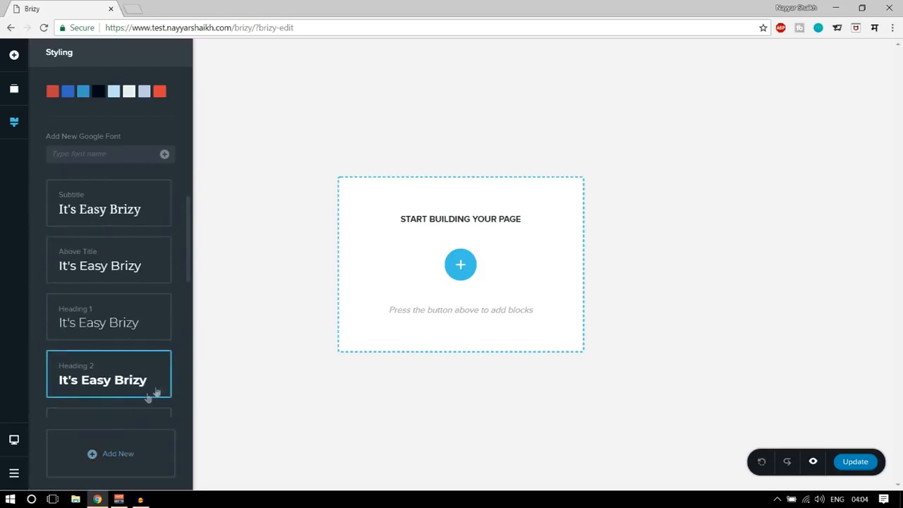
# Preview the page in mobile view and return to desktop view.
pyautogui.click(14, 441)
pyautogui.click(80, 462)
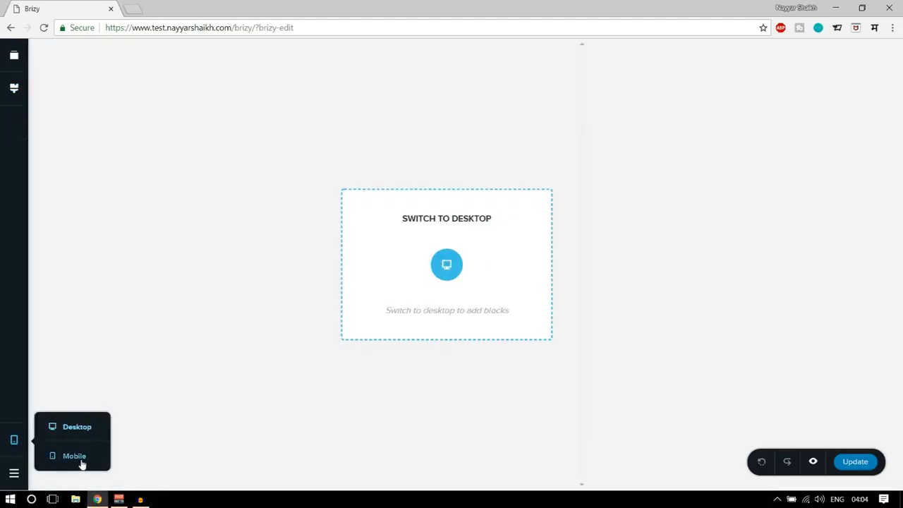
pyautogui.click(82, 431)
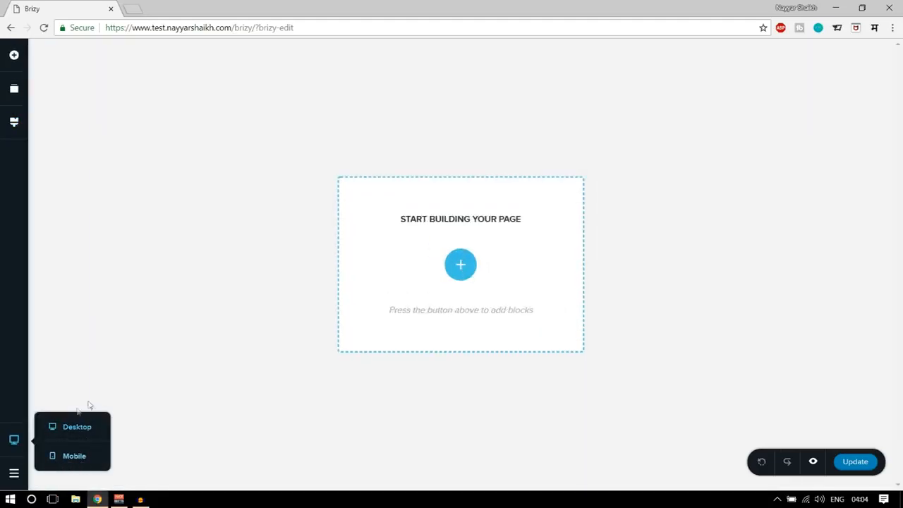
# Examine the page template choices and the other general Brizy options, and close them.
pyautogui.click(15, 479)
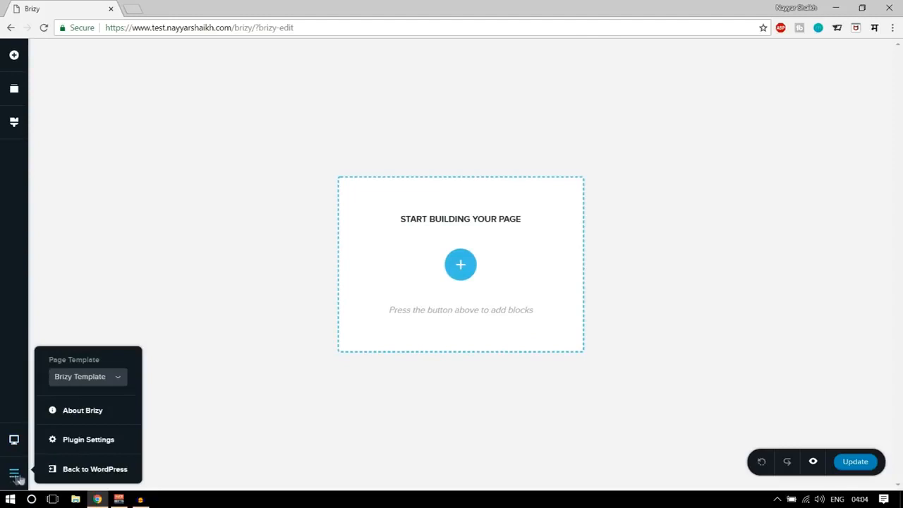
pyautogui.click(102, 380)
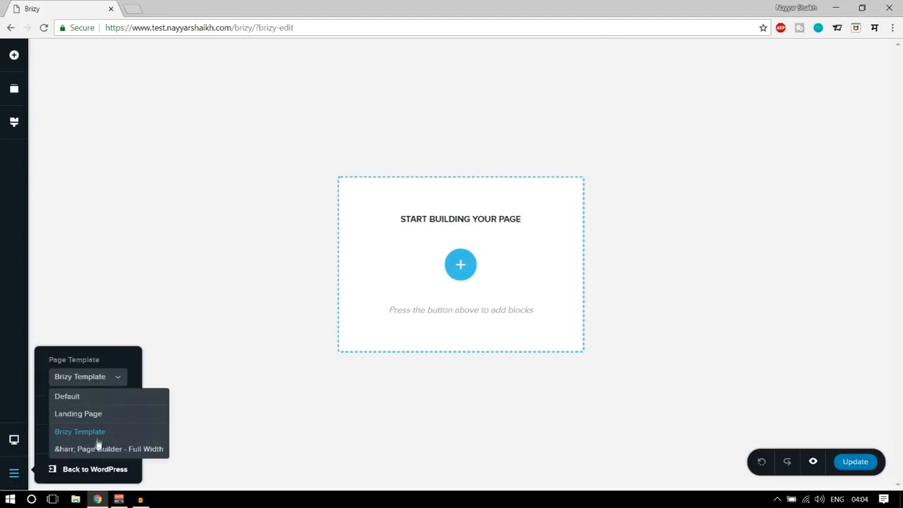
pyautogui.click(119, 374)
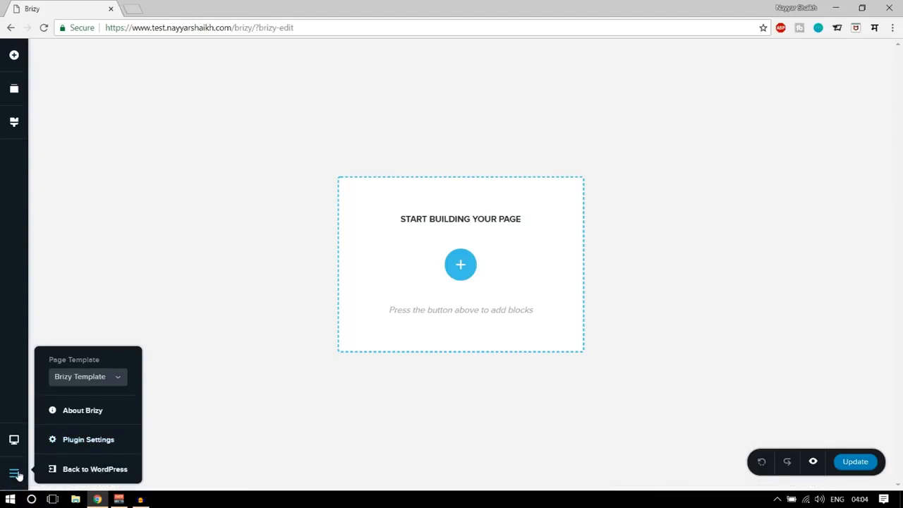
pyautogui.click(836, 385)
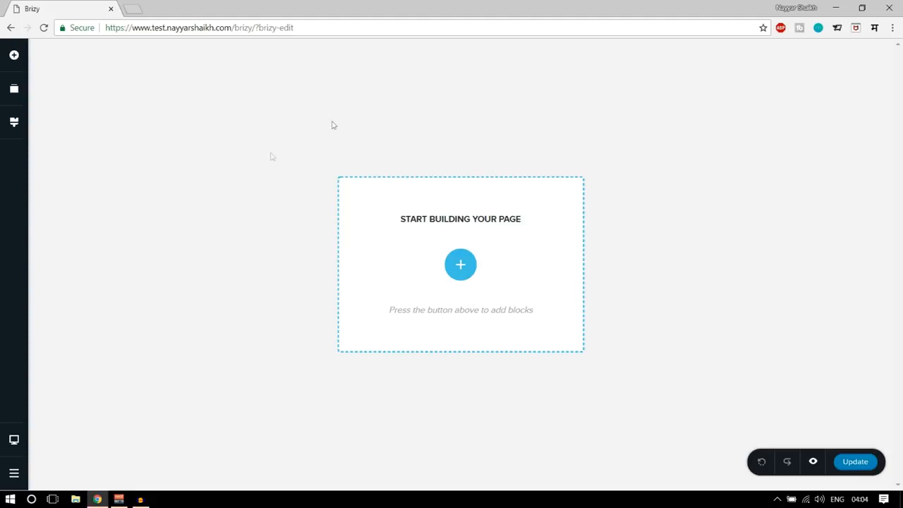
# Open the block library and browse the light blocks across all categories.
pyautogui.click(460, 265)
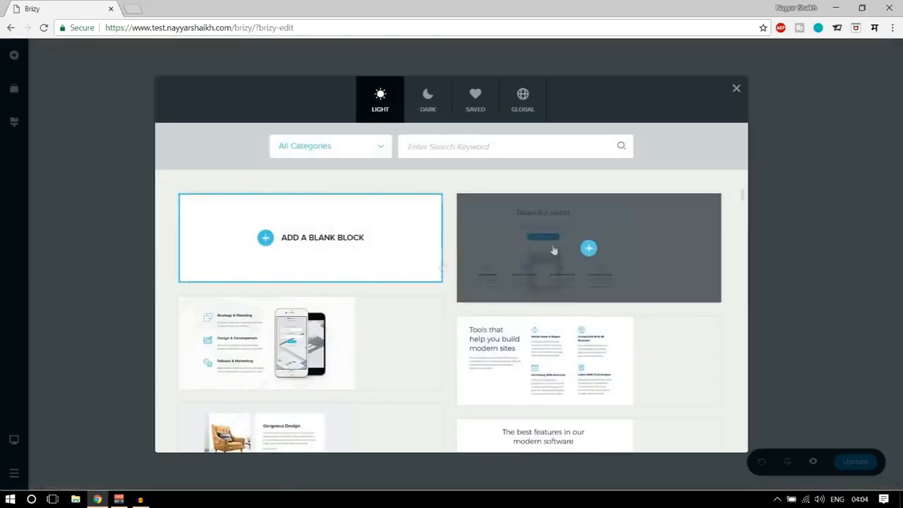
pyautogui.scroll(-5, 627, 298)
pyautogui.scroll(5, 627, 302)
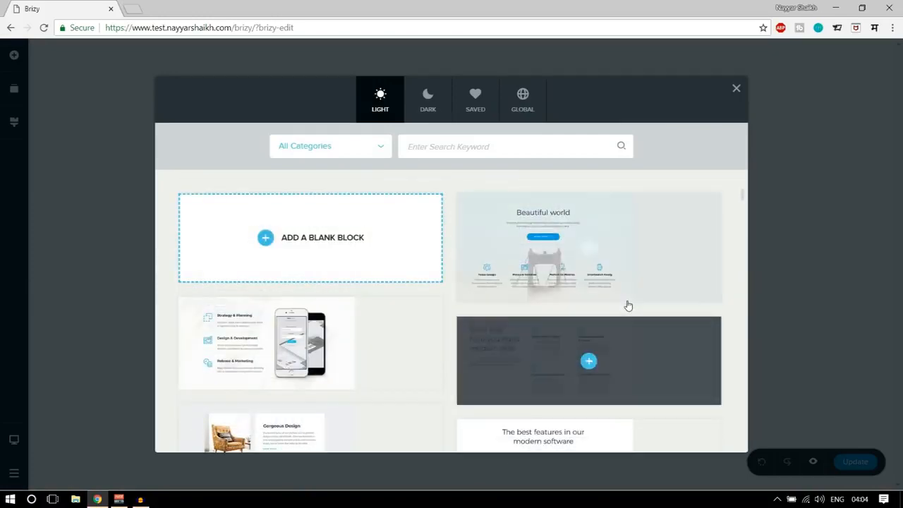
pyautogui.scroll(-10, 587, 303)
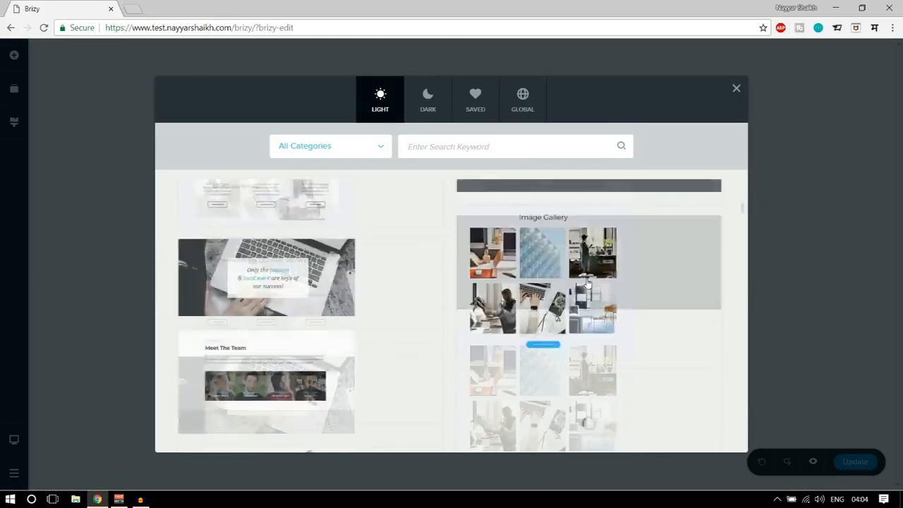
pyautogui.scroll(10, 589, 305)
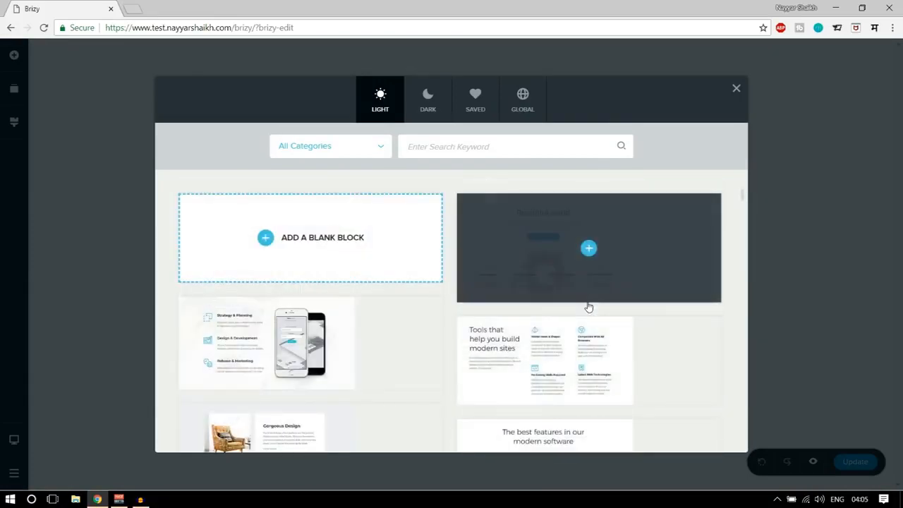
# Filter the block library to the Header category and browse the light header blocks.
pyautogui.click(318, 147)
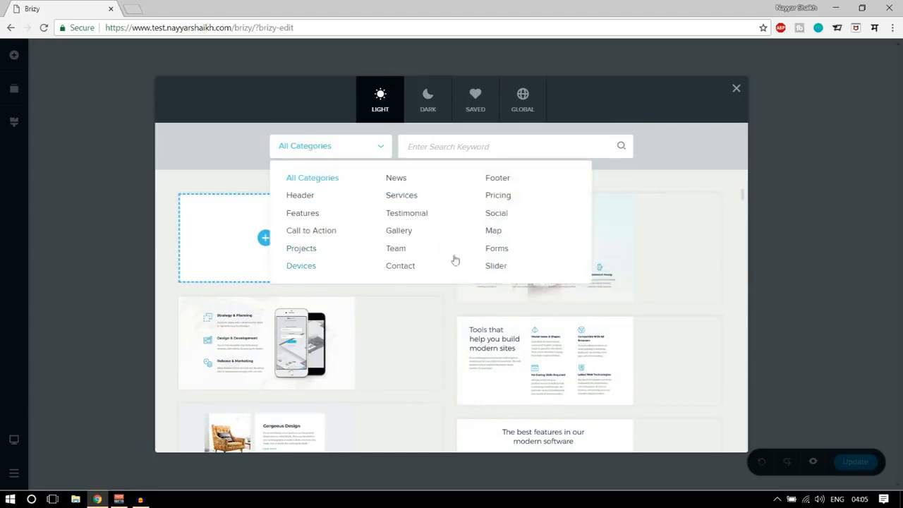
pyautogui.click(317, 200)
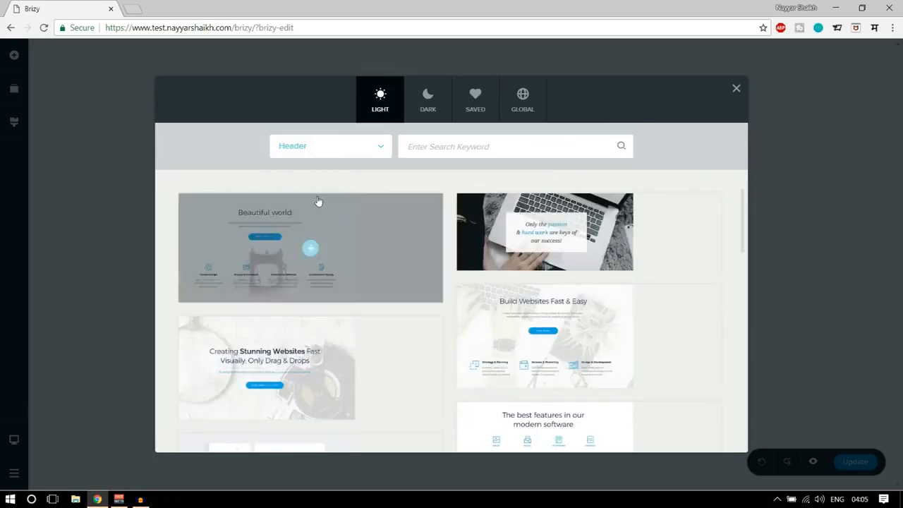
pyautogui.scroll(-9, 686, 272)
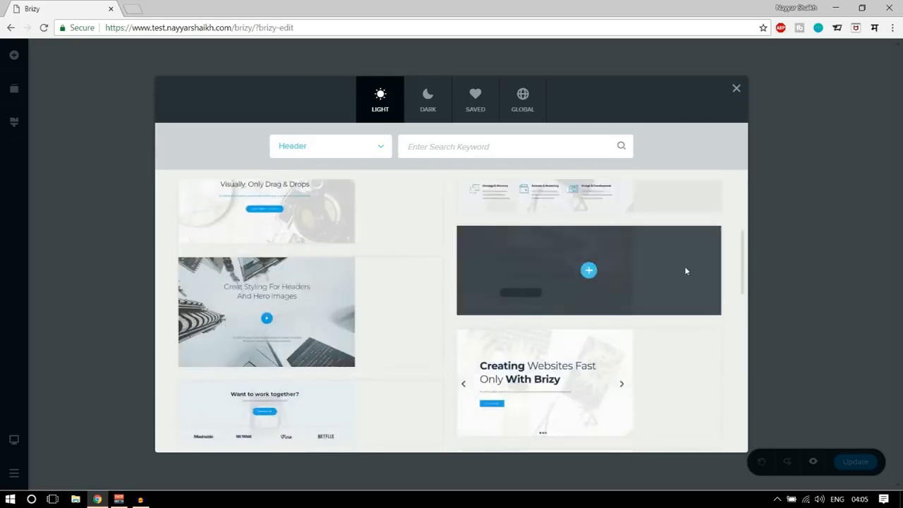
pyautogui.scroll(9, 686, 273)
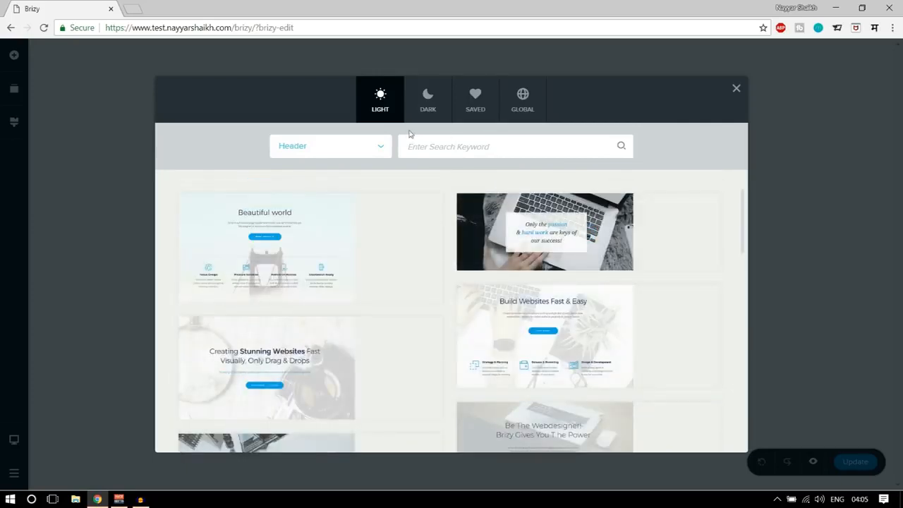
pyautogui.scroll(-2, 421, 334)
pyautogui.scroll(-4, 421, 334)
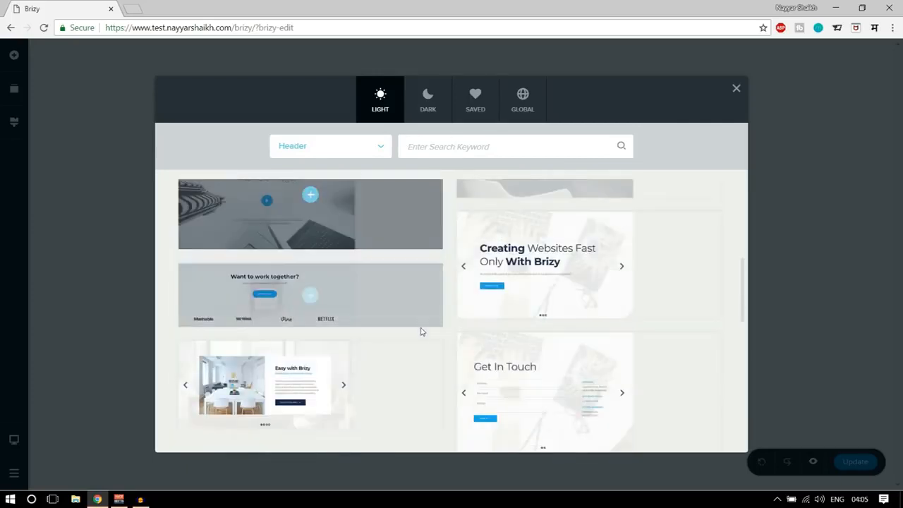
pyautogui.scroll(6, 423, 329)
# Compare the dark and light designs of the header blocks, ending on the light ones.
pyautogui.click(423, 102)
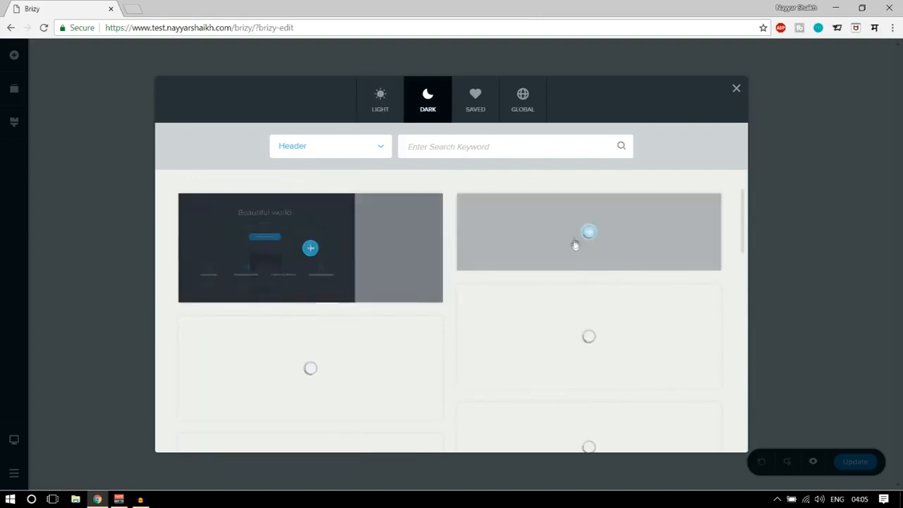
pyautogui.scroll(-7, 685, 308)
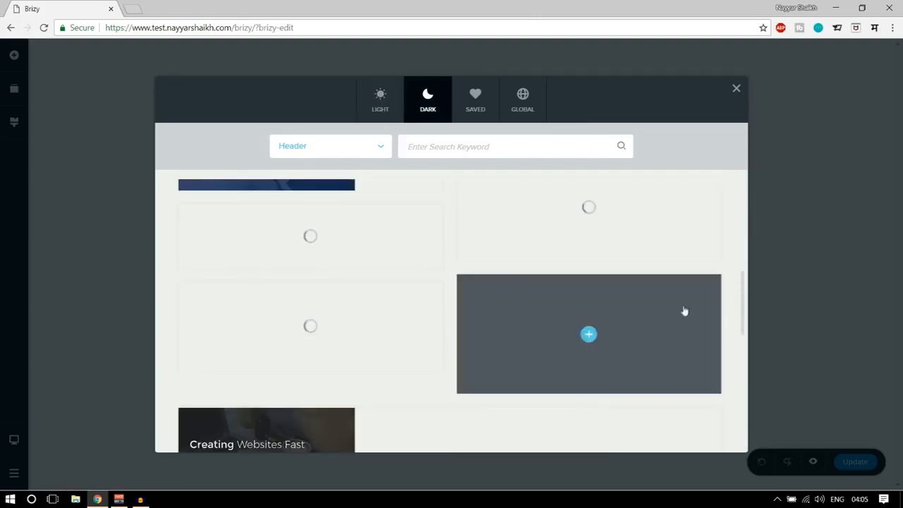
pyautogui.scroll(7, 684, 311)
pyautogui.click(381, 100)
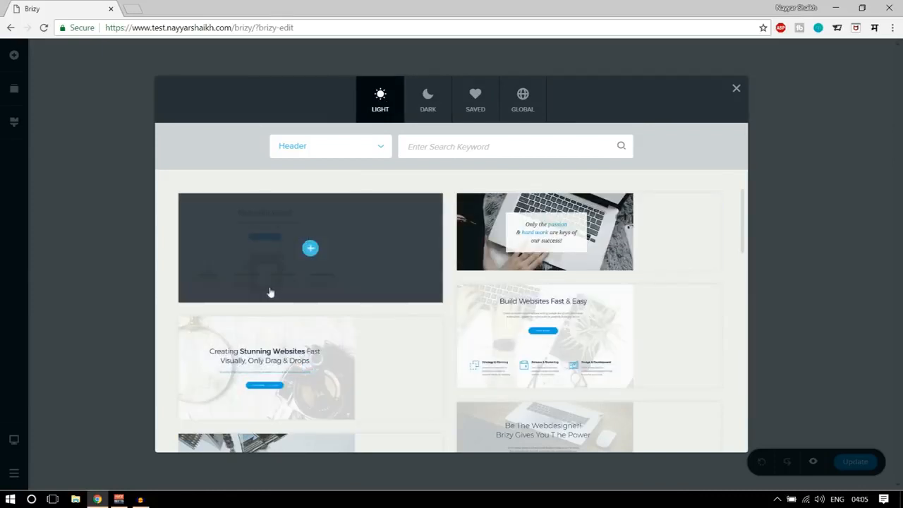
pyautogui.moveTo(718, 242)
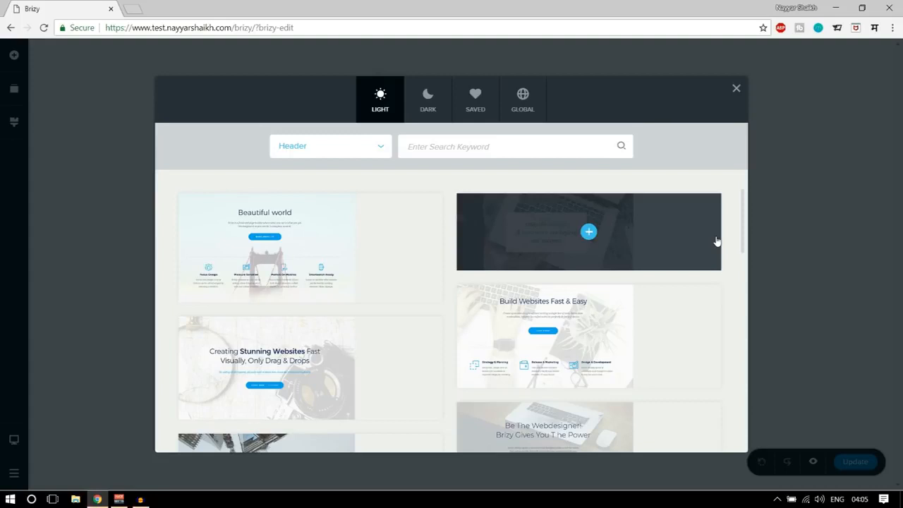
pyautogui.scroll(-2, 385, 317)
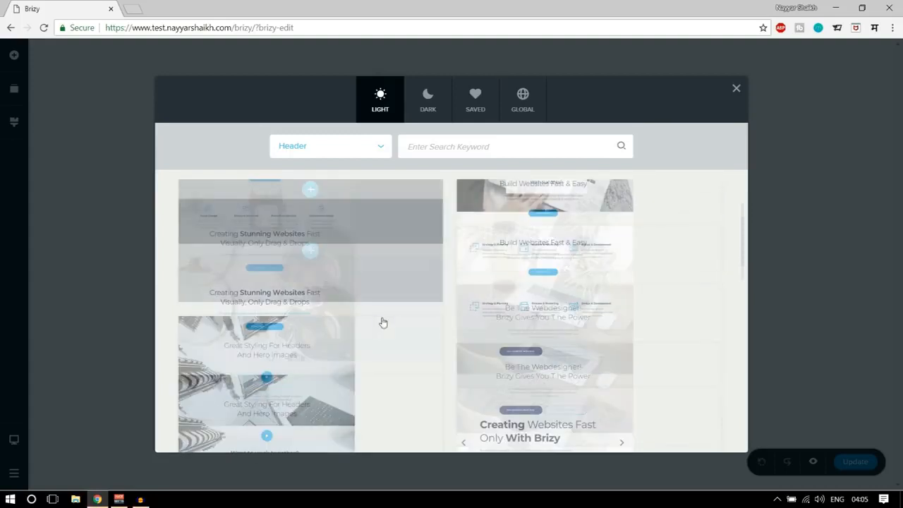
pyautogui.scroll(2, 392, 351)
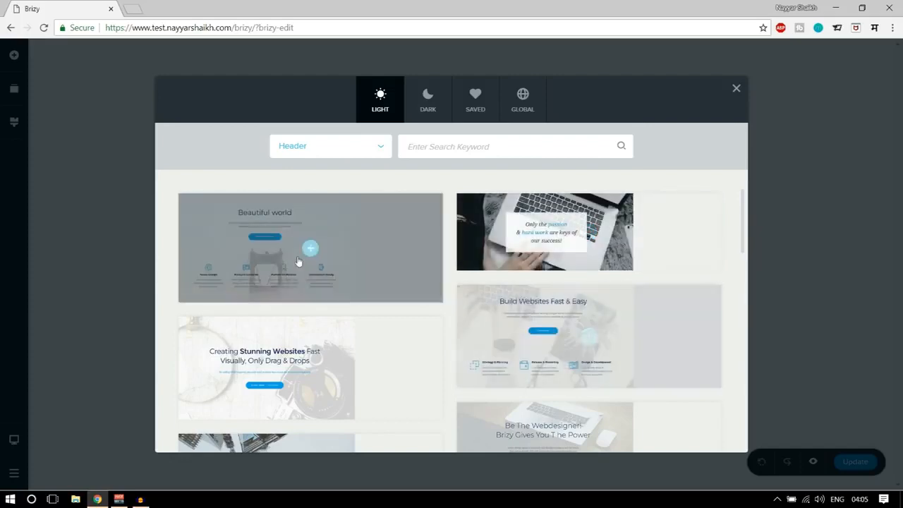
pyautogui.scroll(-6, 611, 264)
pyautogui.scroll(6, 299, 302)
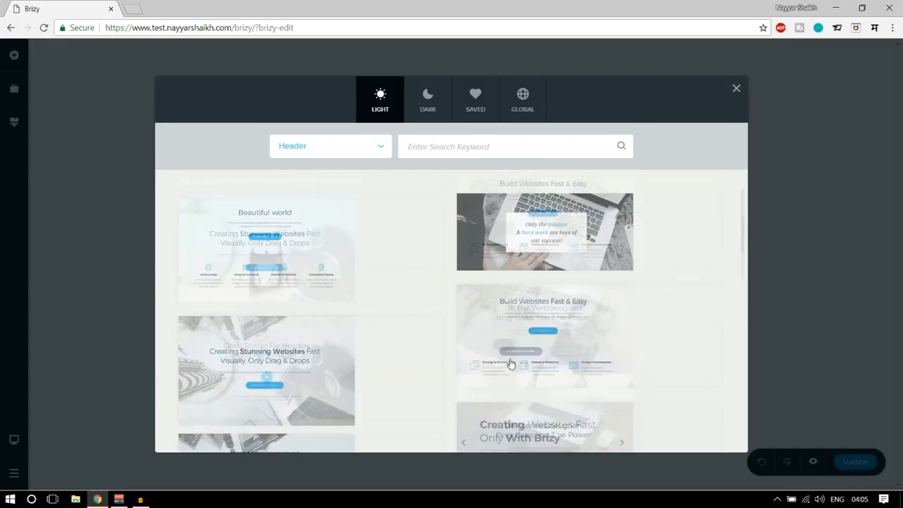
pyautogui.click(424, 104)
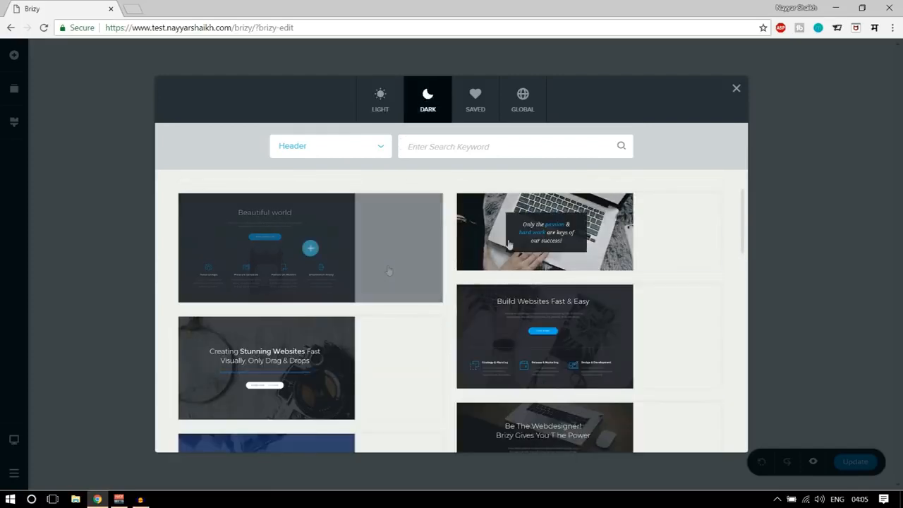
pyautogui.scroll(-9, 691, 339)
pyautogui.scroll(9, 675, 370)
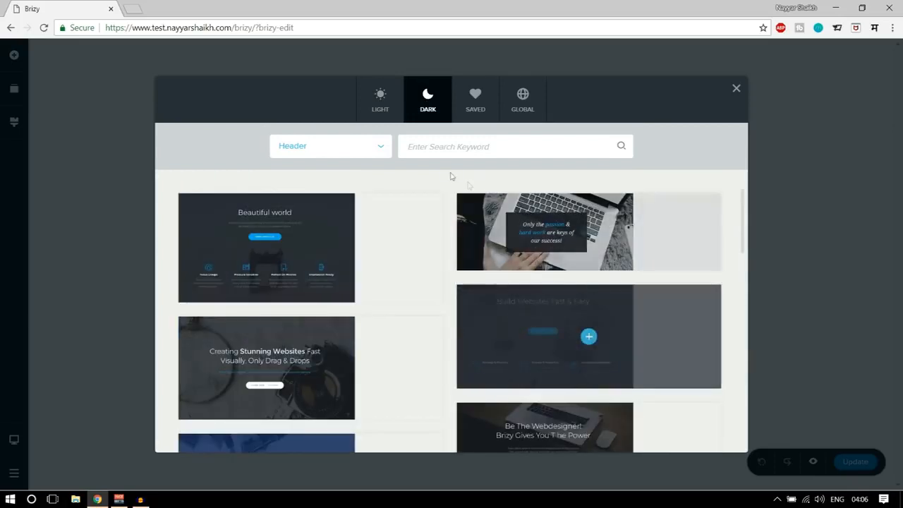
pyautogui.click(373, 113)
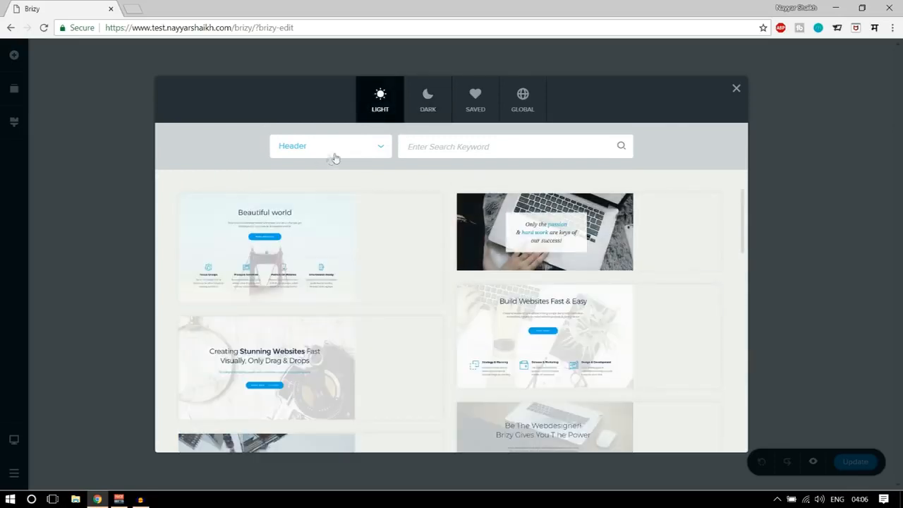
# Add the light header block titled "Great Styling For Headers And Hero Images" to the page.
pyautogui.moveTo(641, 321)
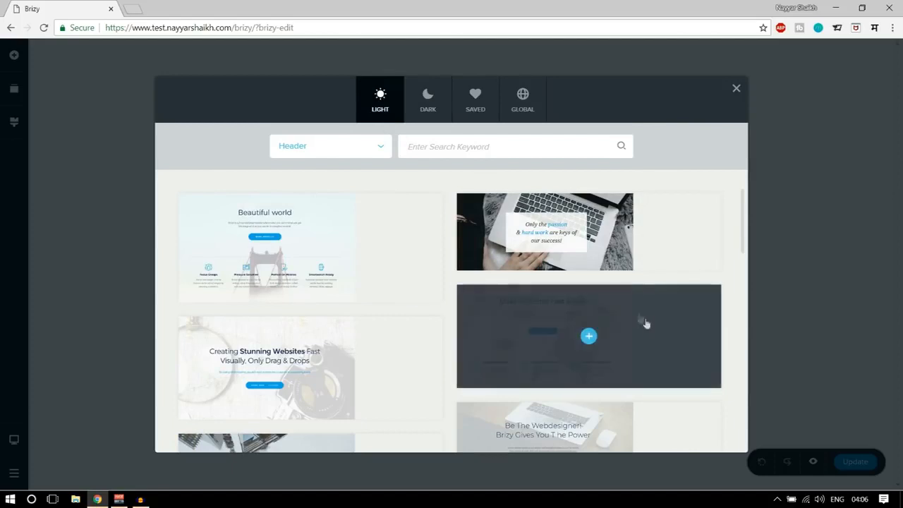
pyautogui.scroll(-3, 646, 323)
pyautogui.moveTo(288, 328)
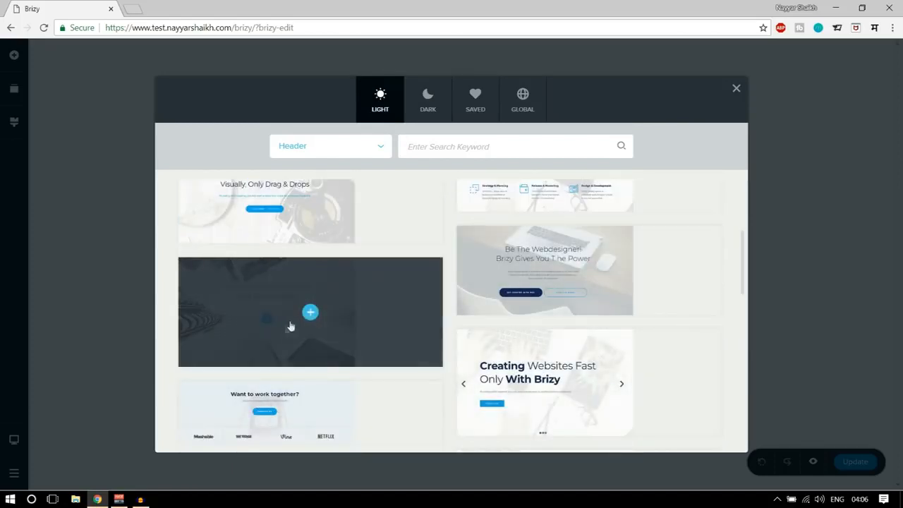
pyautogui.click(311, 312)
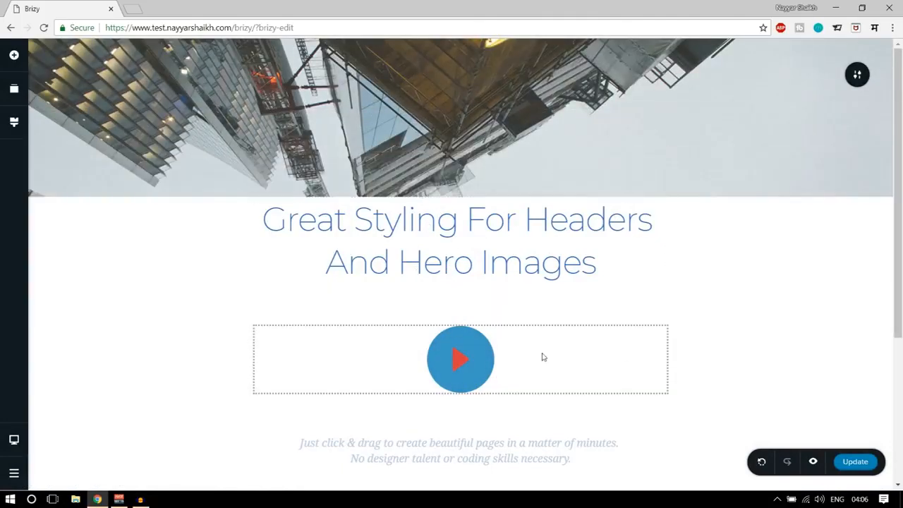
# Look over the new header block and slightly reduce the padding above its heading.
pyautogui.scroll(-3, 724, 331)
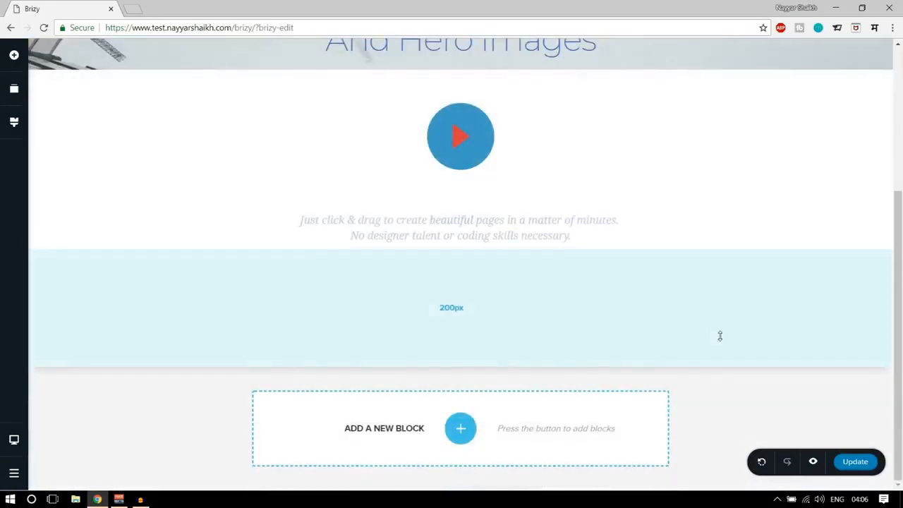
pyautogui.scroll(3, 720, 336)
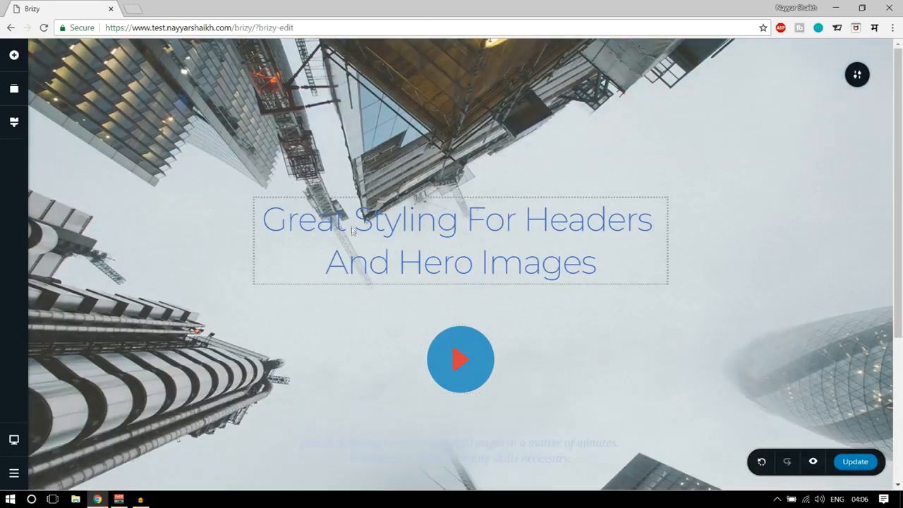
pyautogui.scroll(-3, 426, 257)
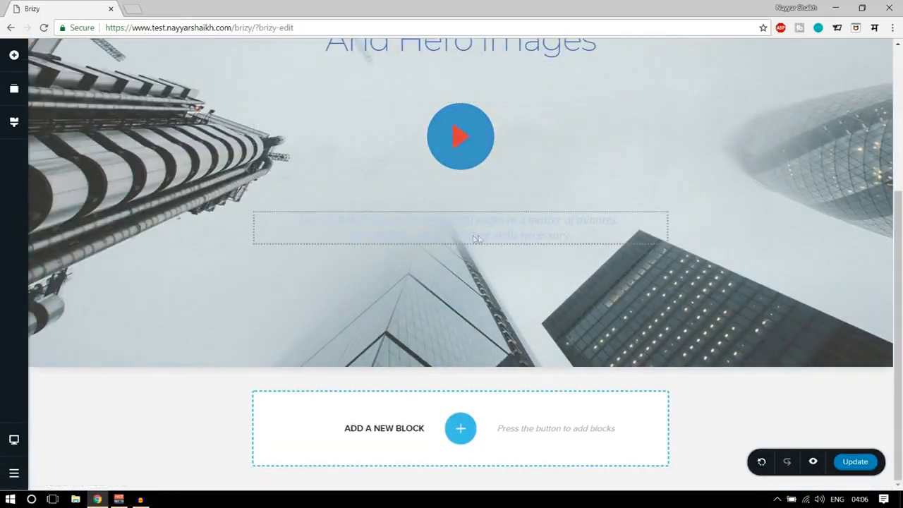
pyautogui.scroll(3, 574, 285)
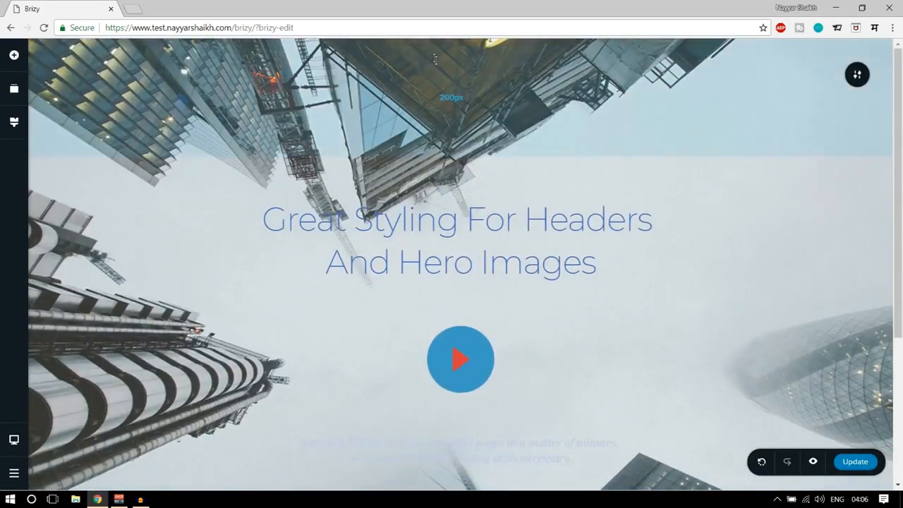
pyautogui.moveTo(463, 97)
pyautogui.moveTo(457, 96); pyautogui.dragTo(519, 71)
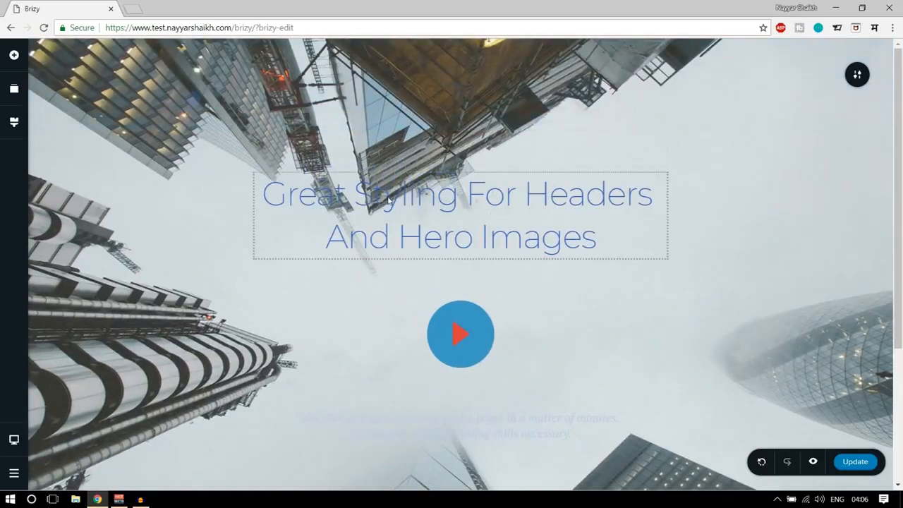
# Change the text colour of the header block's heading to the red palette colour #DC3E3E.
pyautogui.click(388, 200)
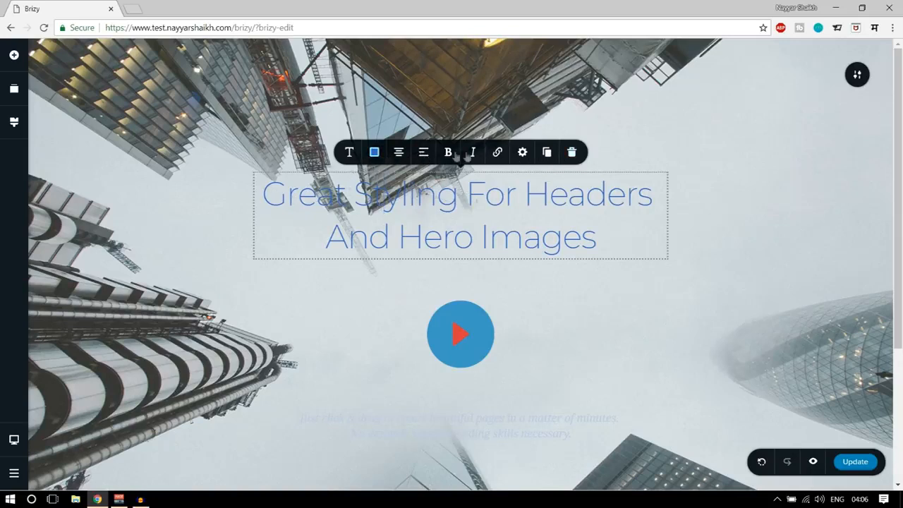
pyautogui.click(375, 158)
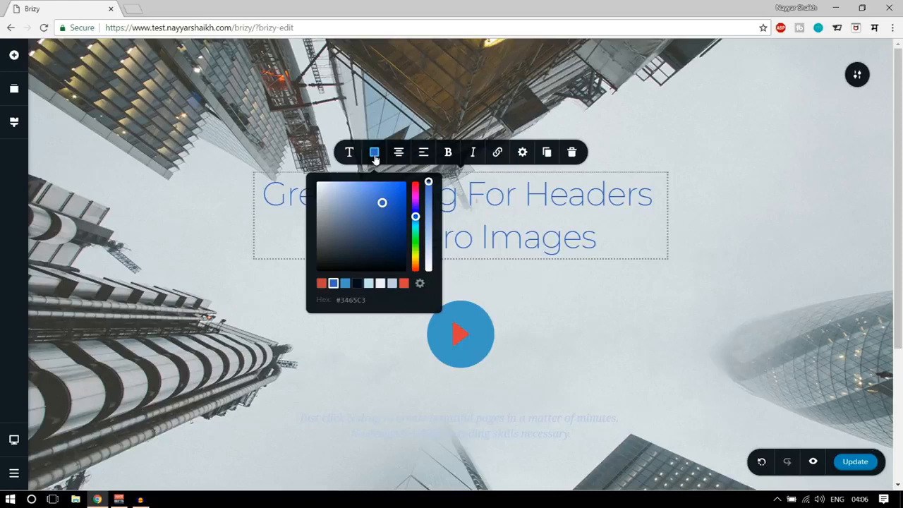
pyautogui.click(405, 284)
pyautogui.click(498, 241)
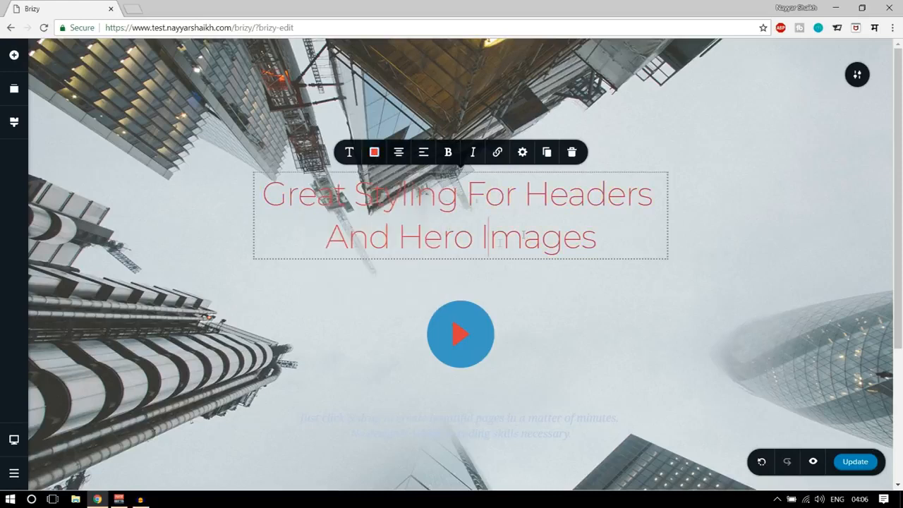
# Set the text colour of the header block's heading to the black palette colour.
pyautogui.click(376, 158)
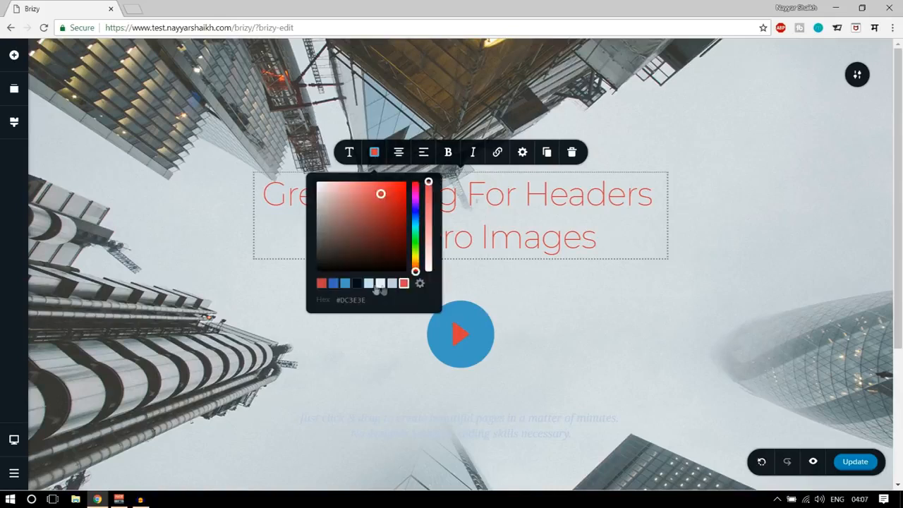
pyautogui.click(355, 285)
pyautogui.click(692, 242)
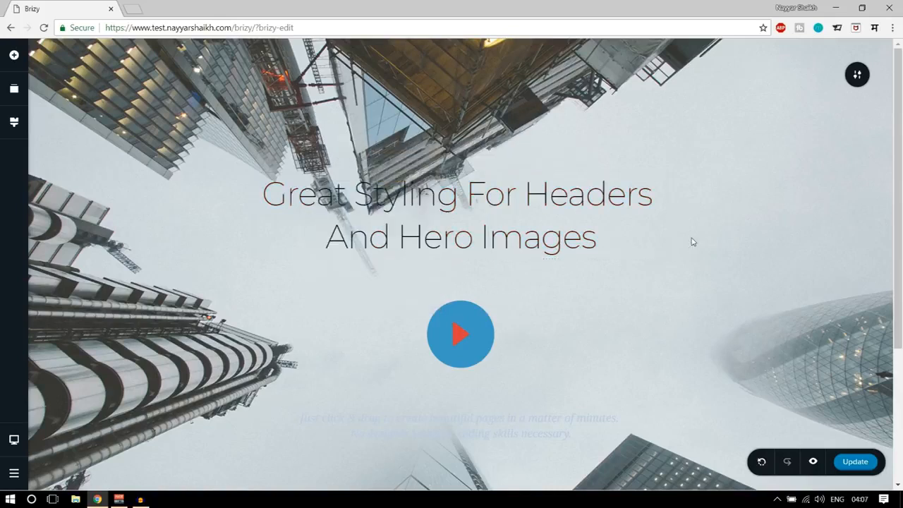
# Change the font of the "Great Styling For Headers And Hero Images" heading to Playfair Display.
pyautogui.click(405, 200)
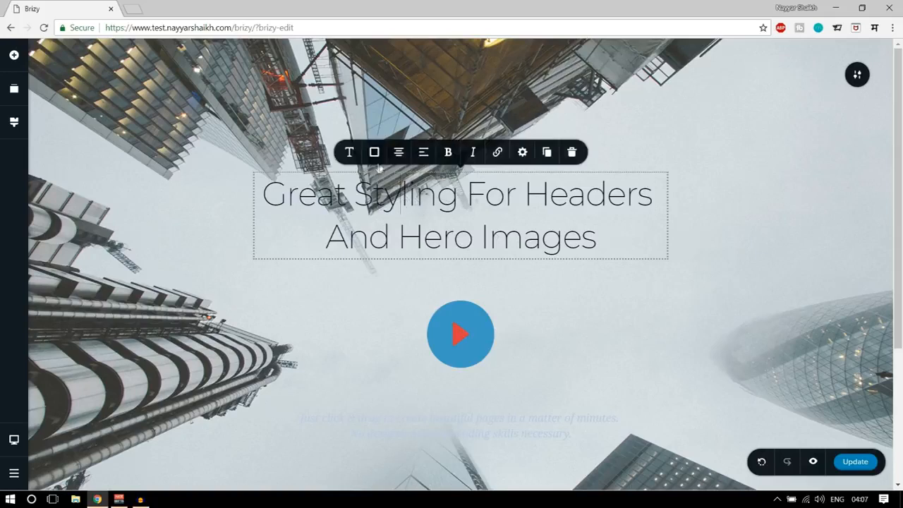
pyautogui.click(349, 154)
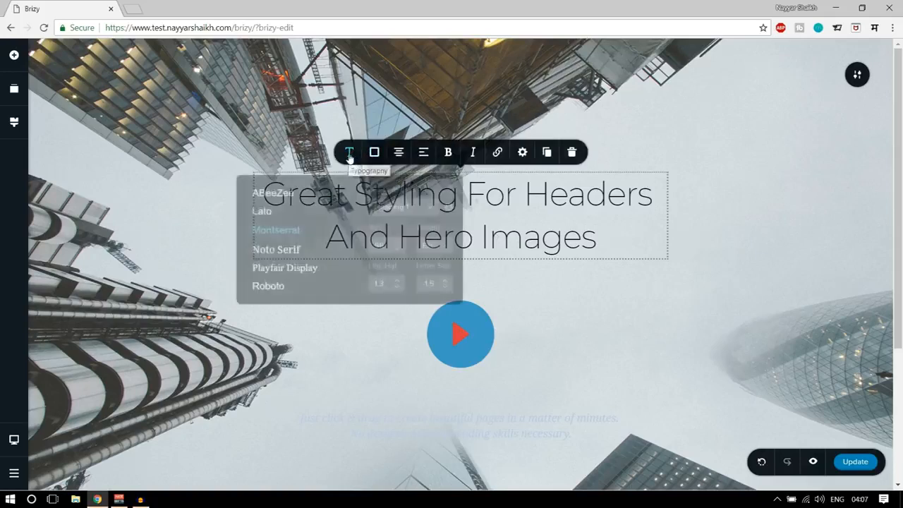
pyautogui.click(289, 266)
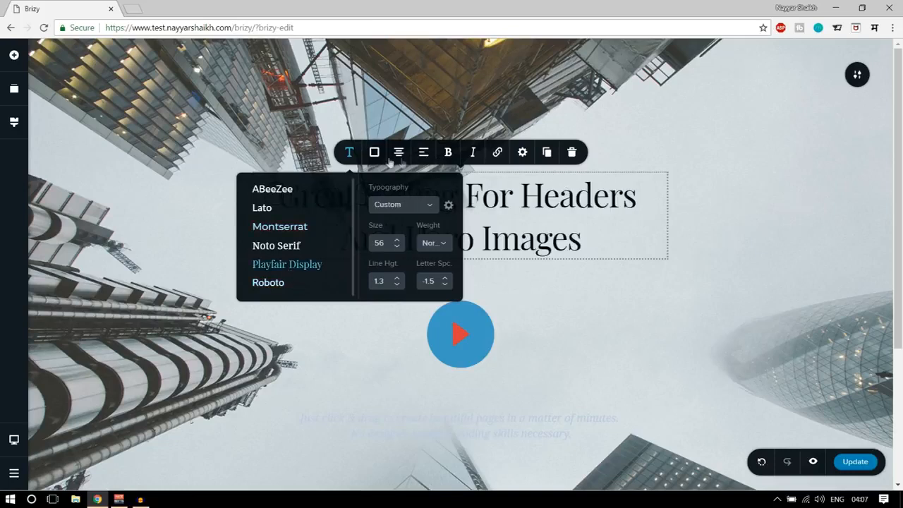
# Try the right and left text alignments on the header block's heading and return it to centred.
pyautogui.click(350, 153)
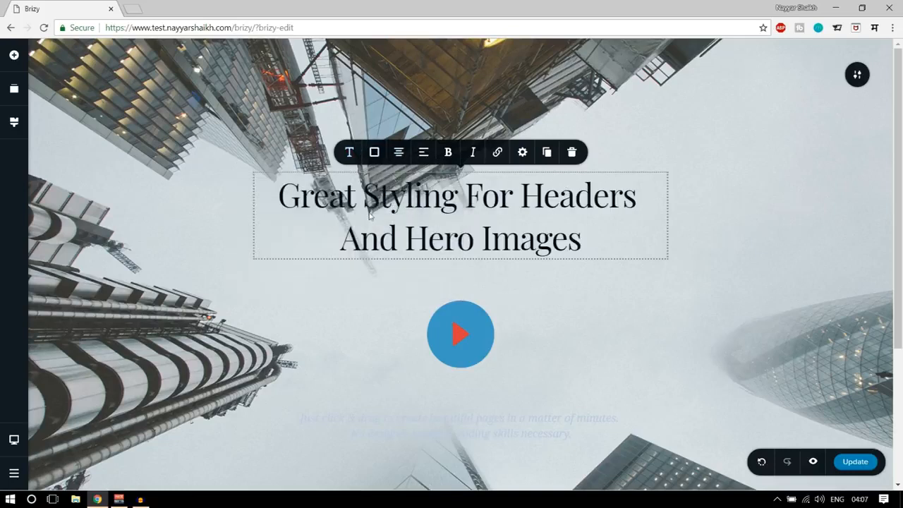
pyautogui.click(400, 155)
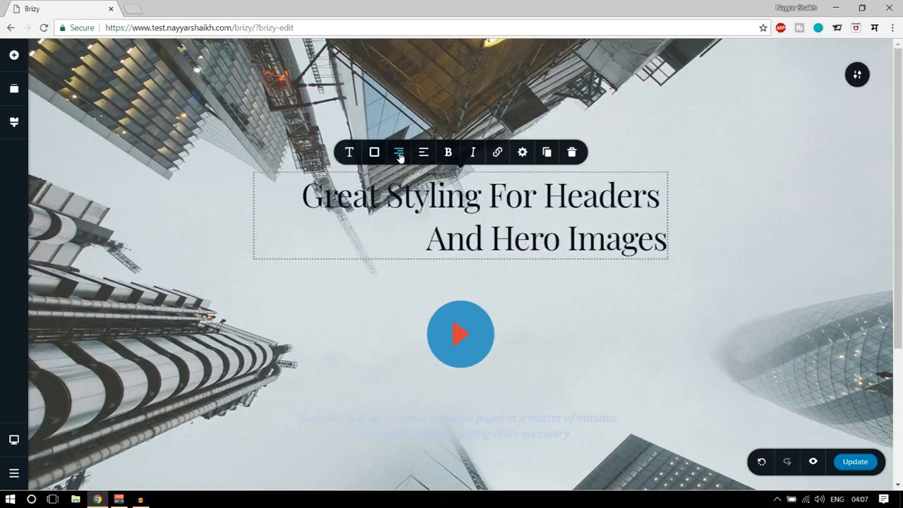
pyautogui.click(399, 154)
pyautogui.click(399, 154)
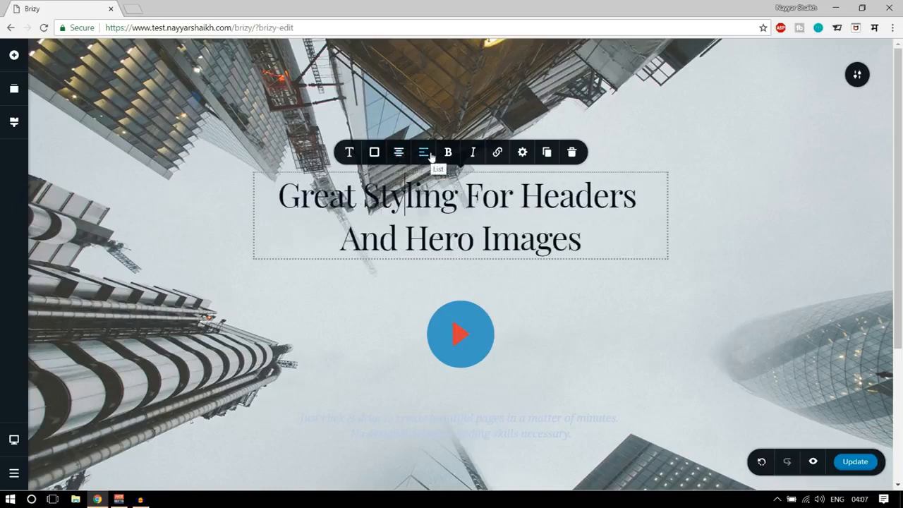
# Try the list formats on the heading, including a numbered list, and return it to plain text.
pyautogui.click(425, 154)
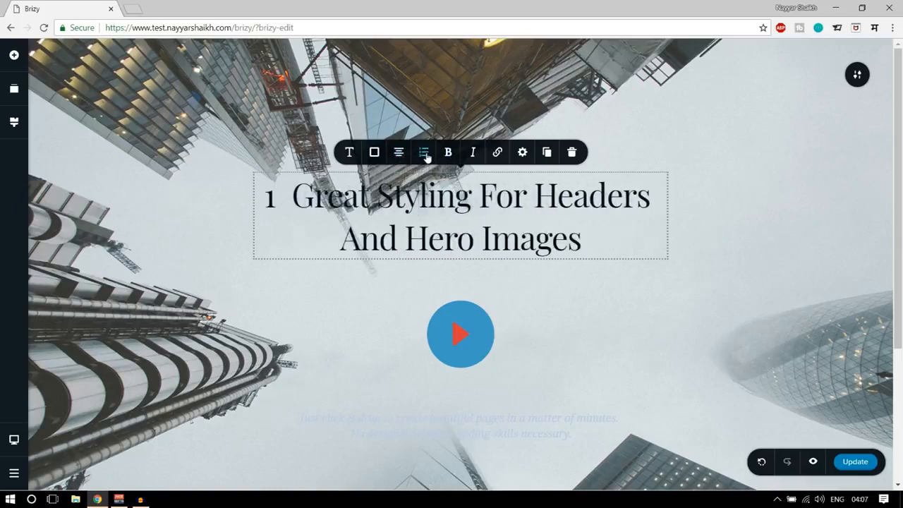
pyautogui.click(425, 155)
pyautogui.click(425, 154)
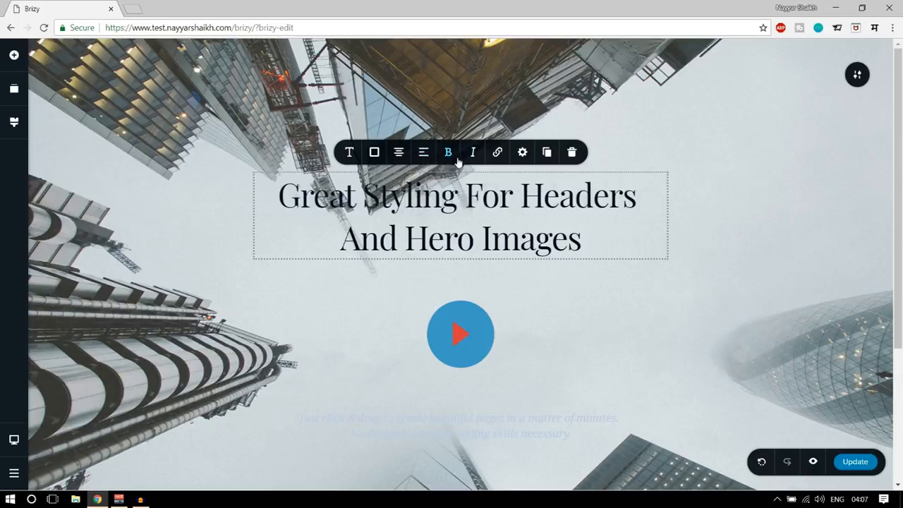
# Examine the heading's gap above, gap below and HTML tag options.
pyautogui.click(522, 154)
pyautogui.moveTo(502, 197)
pyautogui.mouseDown()
pyautogui.moveTo(529, 191)
pyautogui.moveTo(499, 192)
pyautogui.mouseUp()
pyautogui.moveTo(500, 223)
pyautogui.mouseDown()
pyautogui.moveTo(524, 223)
pyautogui.moveTo(489, 228)
pyautogui.mouseUp()
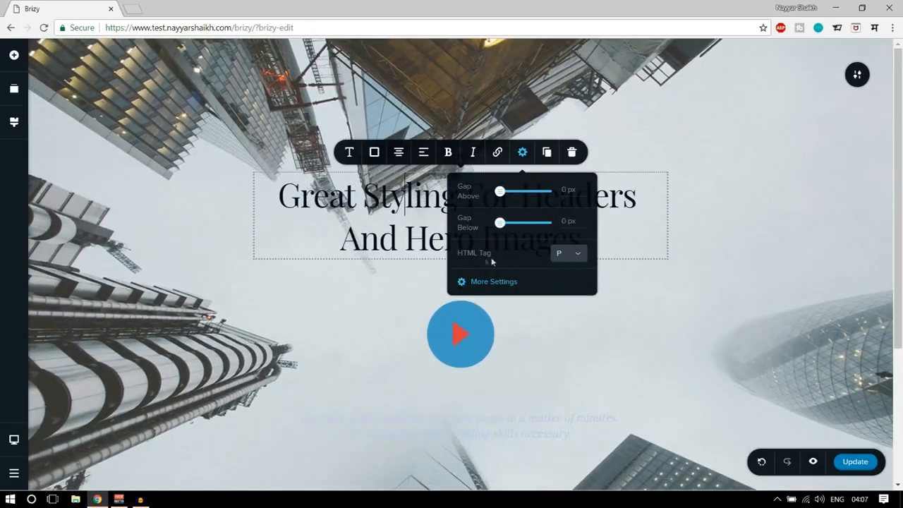
pyautogui.click(574, 255)
pyautogui.scroll(-2, 572, 321)
pyautogui.scroll(2, 572, 322)
pyautogui.scroll(-2, 573, 302)
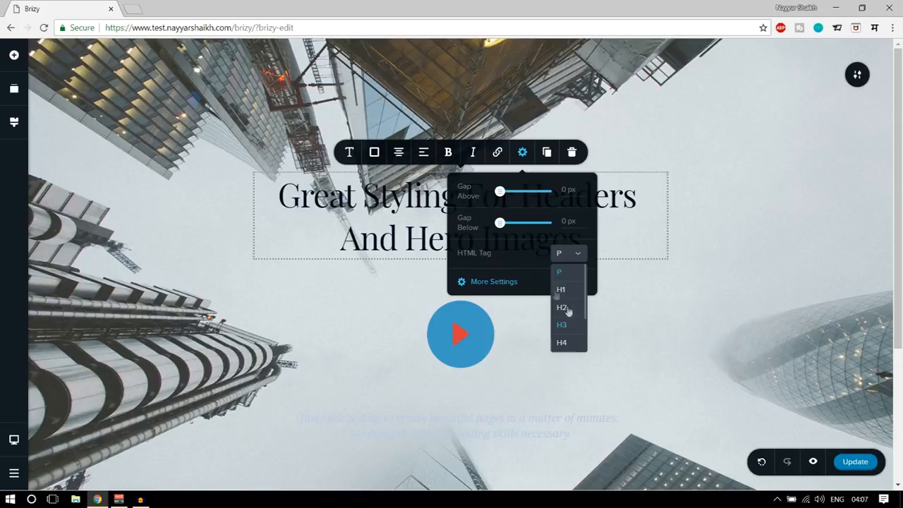
pyautogui.click(532, 251)
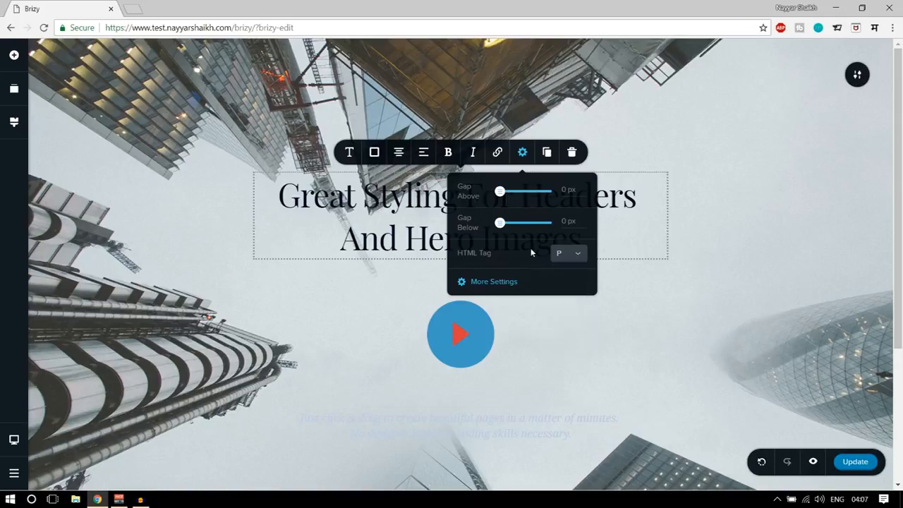
# Open the heading's additional settings and switch its padding from uniform to individual sides.
pyautogui.click(499, 282)
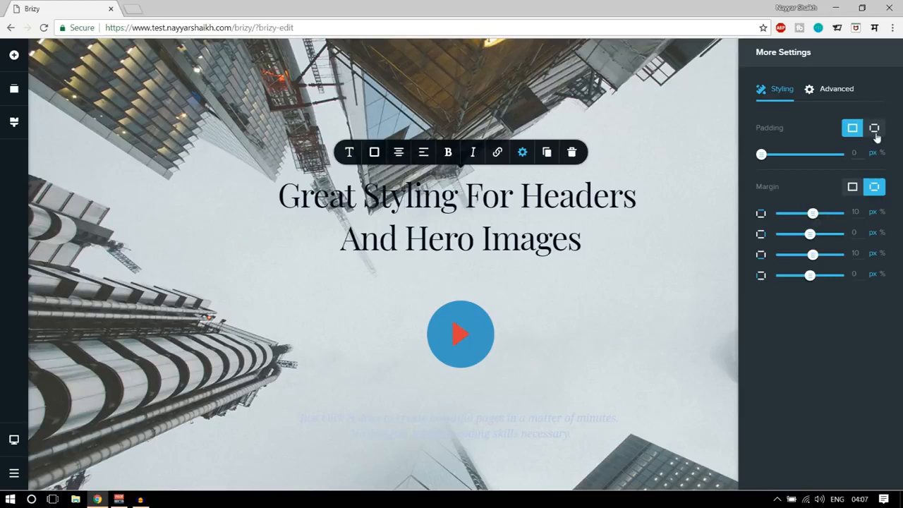
pyautogui.click(875, 129)
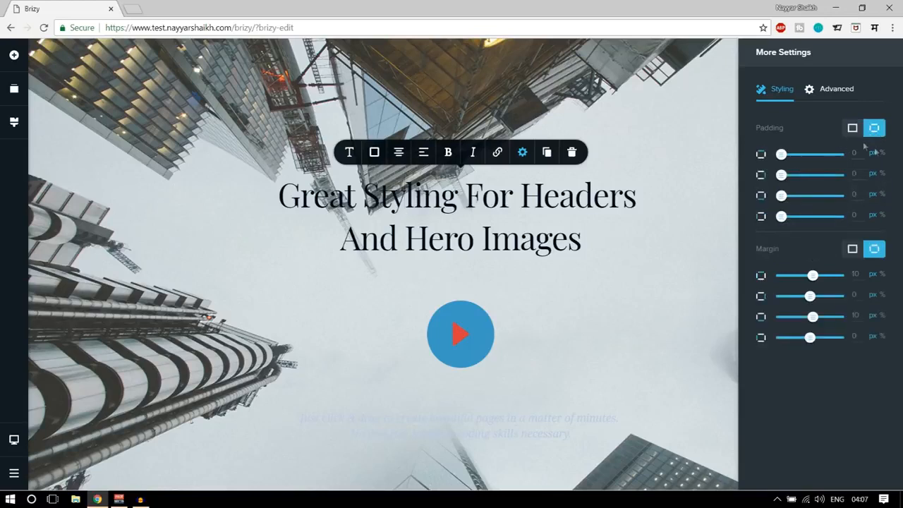
pyautogui.click(852, 129)
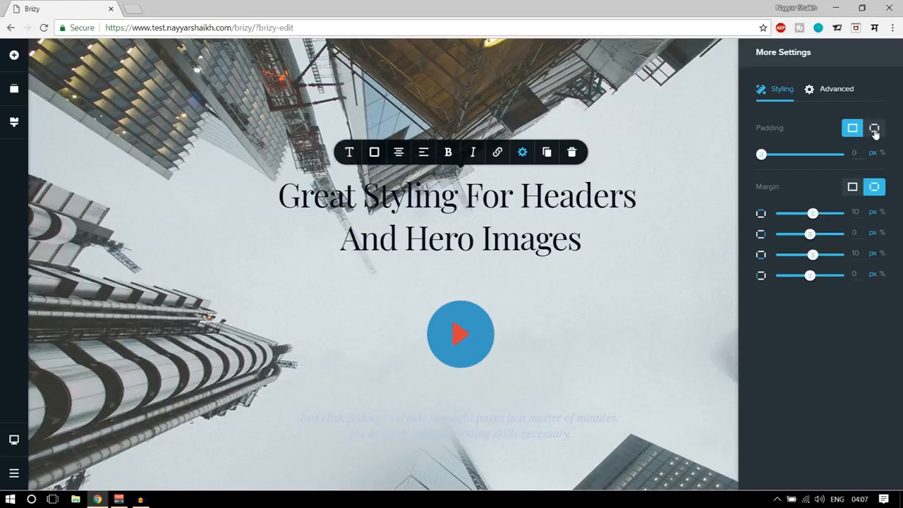
pyautogui.click(873, 129)
pyautogui.moveTo(789, 154); pyautogui.dragTo(764, 181)
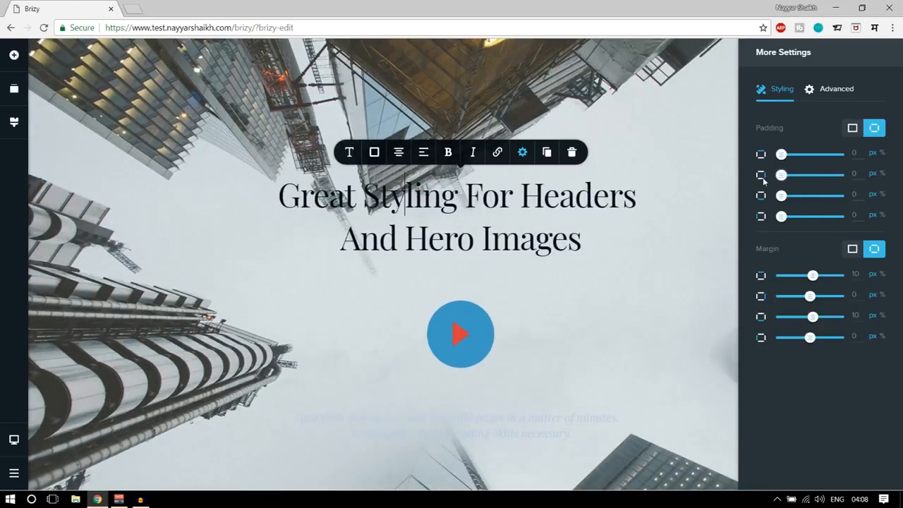
# Toggle the heading's Show on Desktop option off and back on, and give the heading the Bounce animation.
pyautogui.click(830, 88)
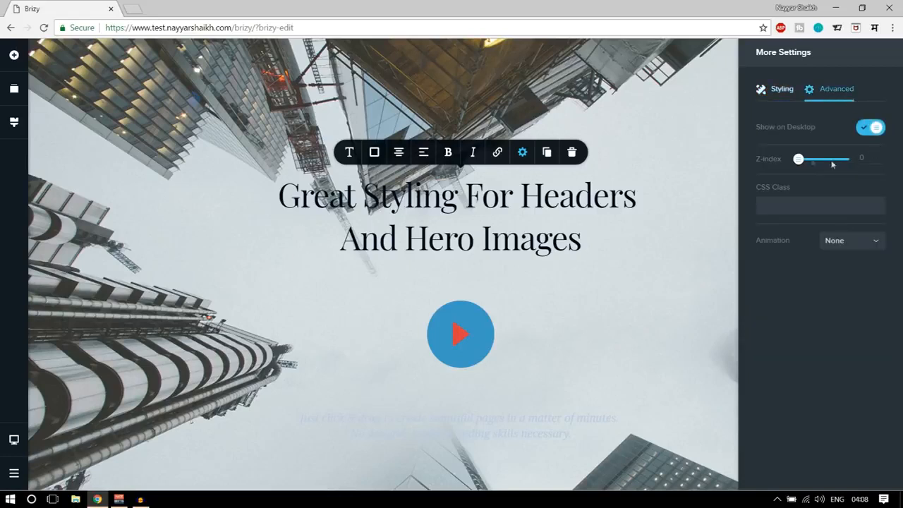
pyautogui.click(875, 129)
pyautogui.click(867, 129)
pyautogui.click(866, 242)
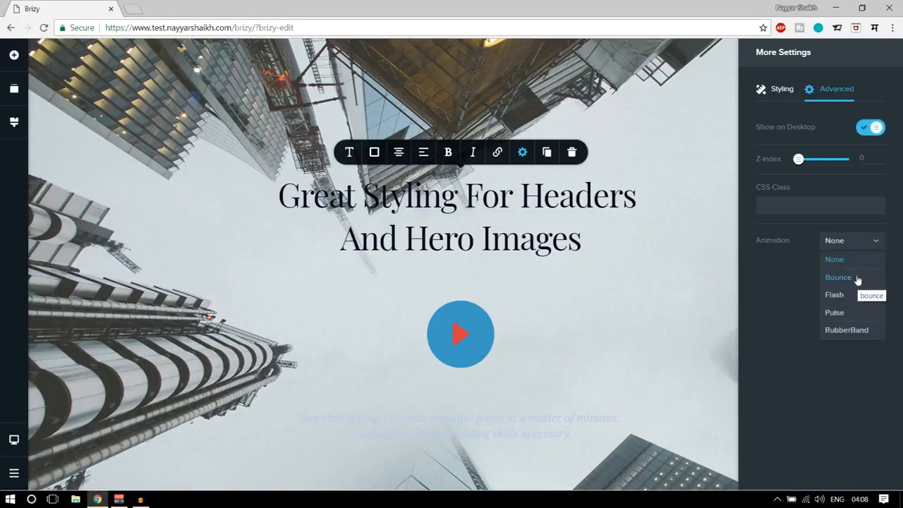
pyautogui.click(857, 278)
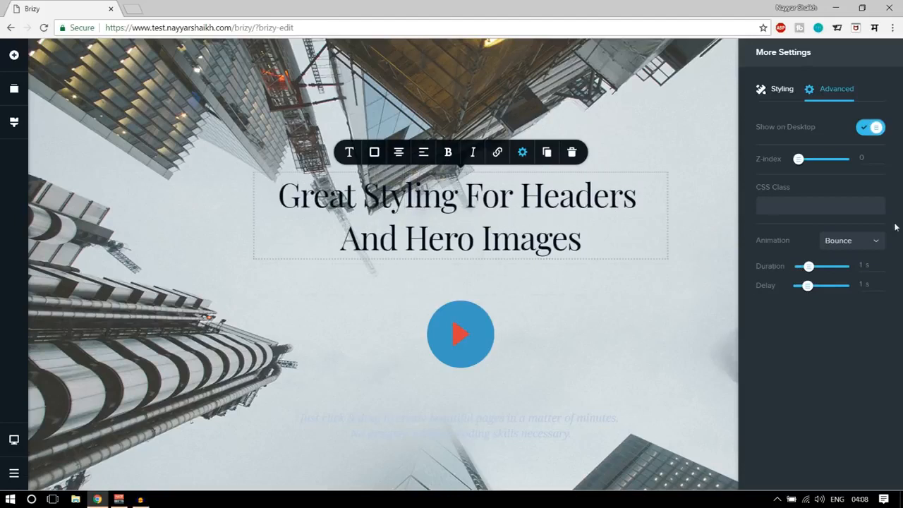
pyautogui.click(872, 242)
pyautogui.click(856, 278)
# Try a 3 s duration for the heading's Bounce animation, settle on 1 s with a 0 s delay, and close the settings.
pyautogui.moveTo(808, 266); pyautogui.dragTo(826, 266)
pyautogui.moveTo(809, 290); pyautogui.dragTo(796, 289)
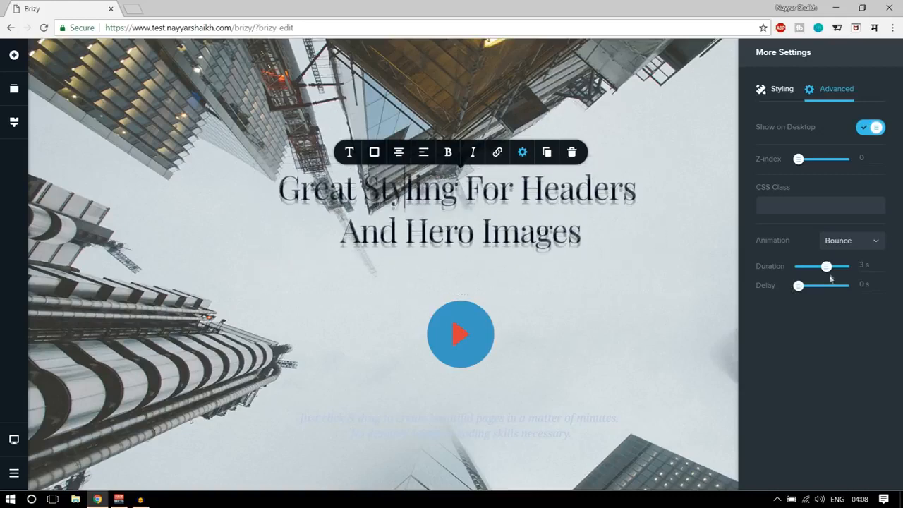
pyautogui.moveTo(826, 266); pyautogui.dragTo(810, 266)
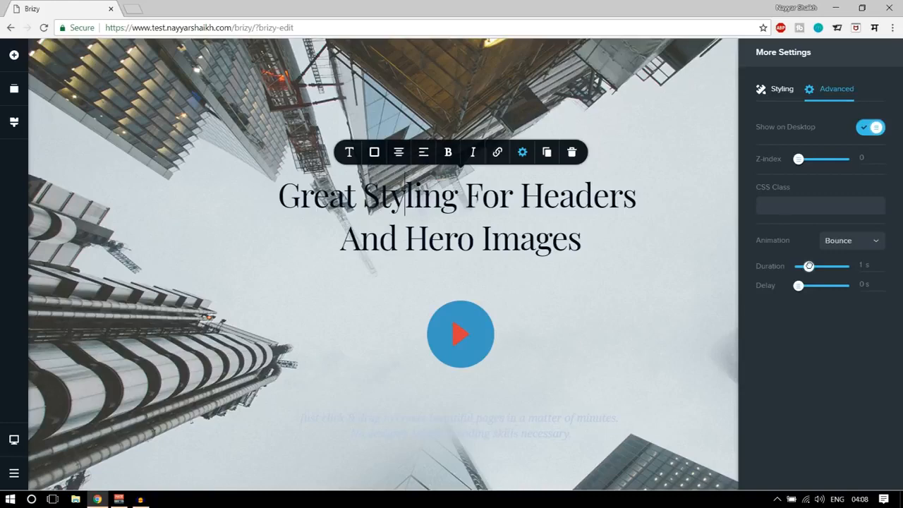
pyautogui.moveTo(809, 266); pyautogui.dragTo(809, 266)
pyautogui.click(683, 118)
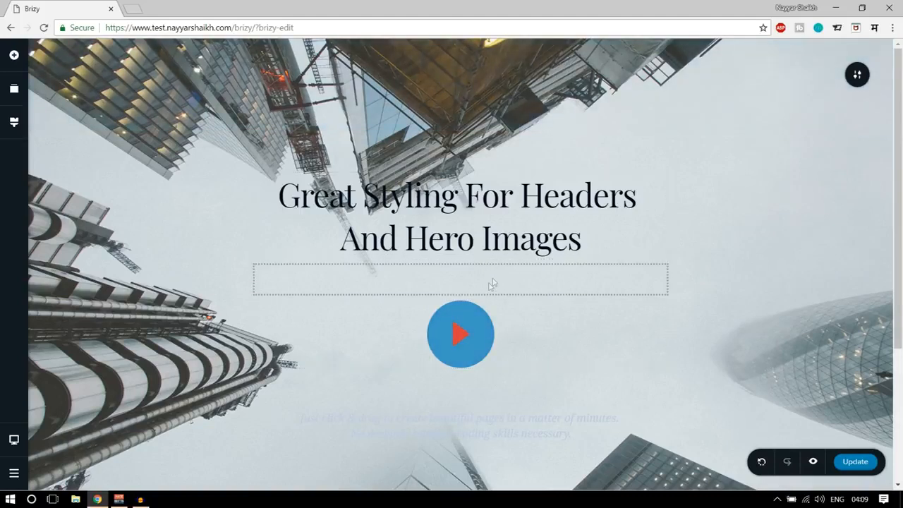
# Try the preset sizes on the play icon below the heading and set a custom size of 56 px.
pyautogui.click(481, 336)
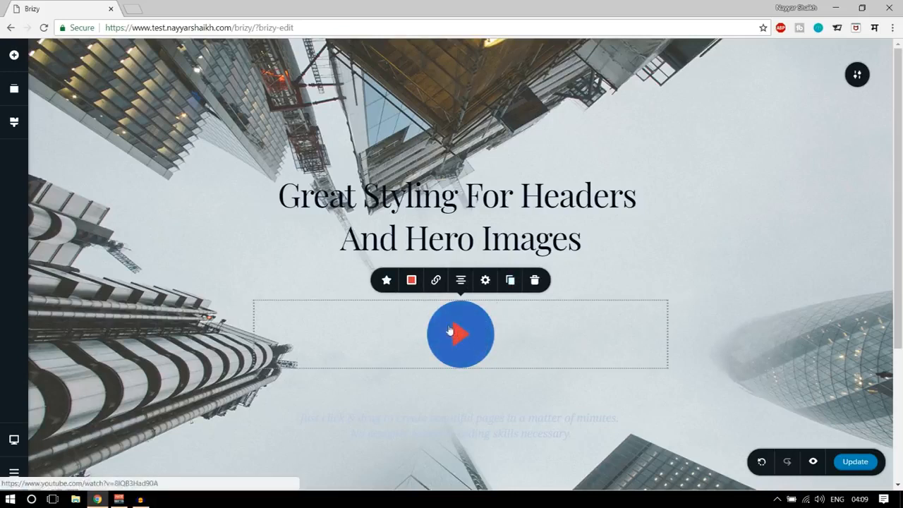
pyautogui.click(386, 281)
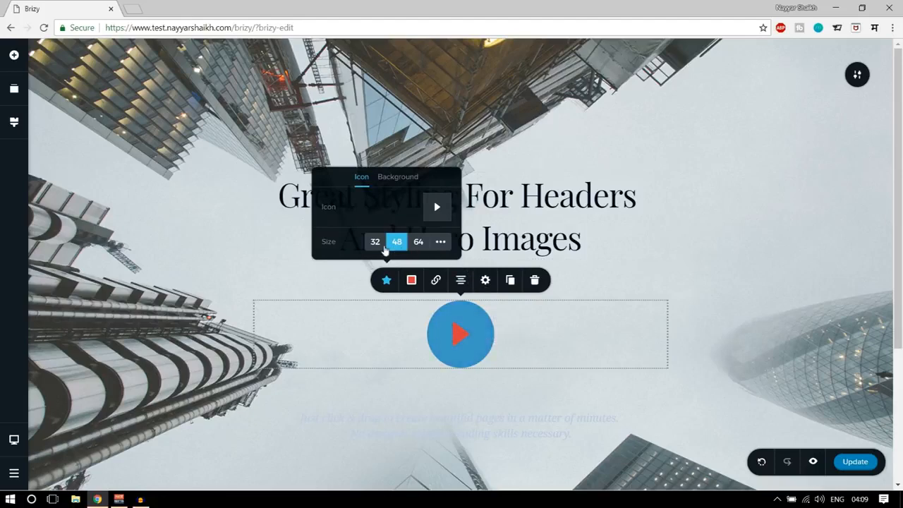
pyautogui.click(418, 242)
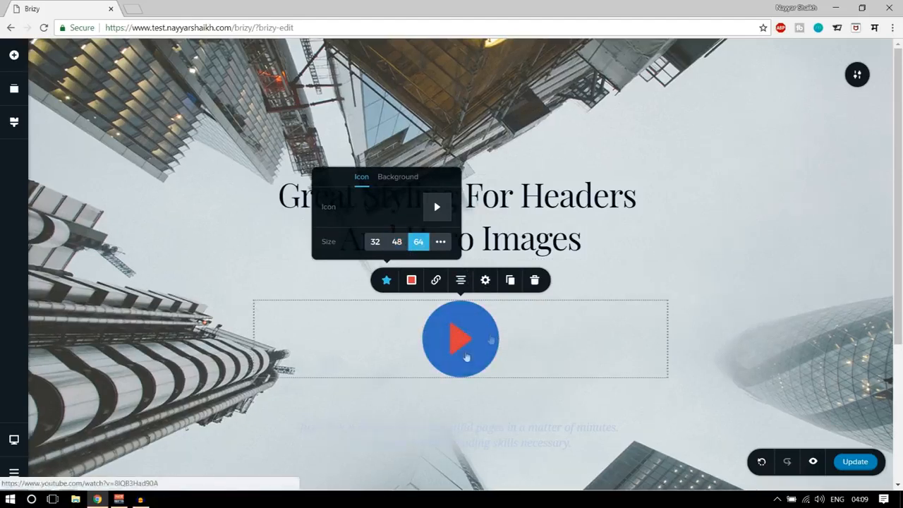
pyautogui.click(375, 247)
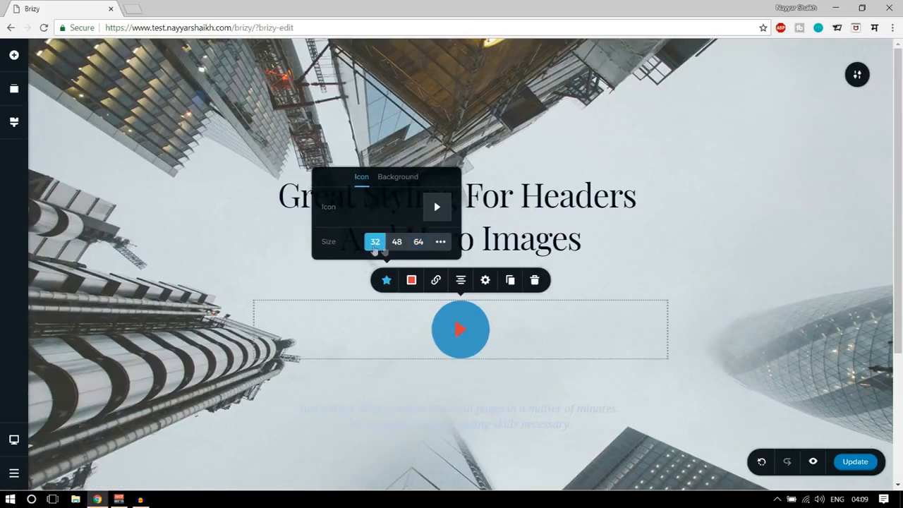
pyautogui.click(397, 242)
pyautogui.click(441, 242)
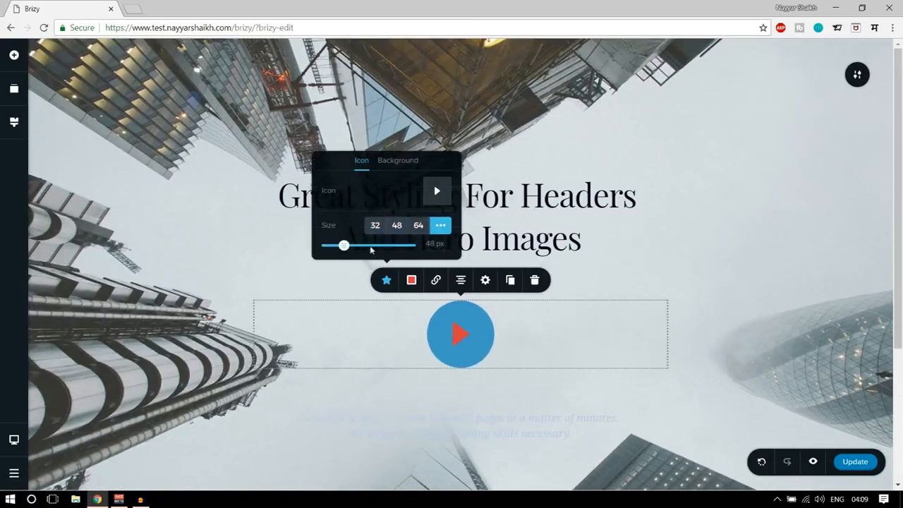
pyautogui.moveTo(345, 247)
pyautogui.mouseDown()
pyautogui.moveTo(401, 247)
pyautogui.moveTo(362, 247)
pyautogui.mouseUp()
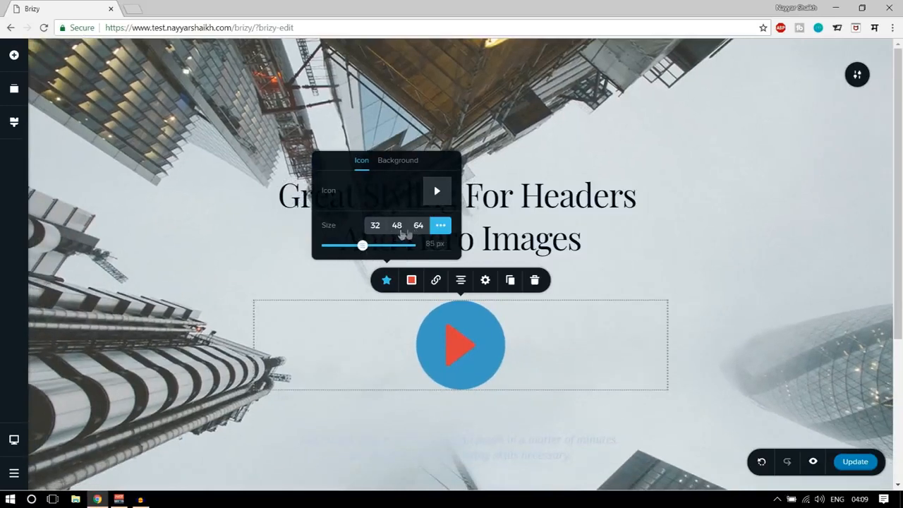
pyautogui.moveTo(364, 249)
pyautogui.mouseDown()
pyautogui.moveTo(388, 245)
pyautogui.moveTo(348, 245)
pyautogui.mouseUp()
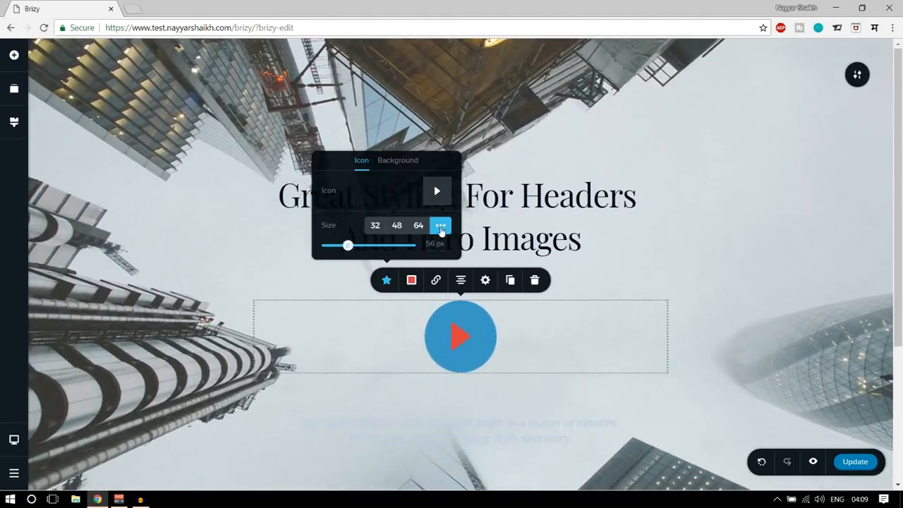
# Replace the play icon with the Apple logo from the glyph icon library.
pyautogui.click(428, 196)
pyautogui.scroll(-5, 504, 298)
pyautogui.scroll(1, 532, 320)
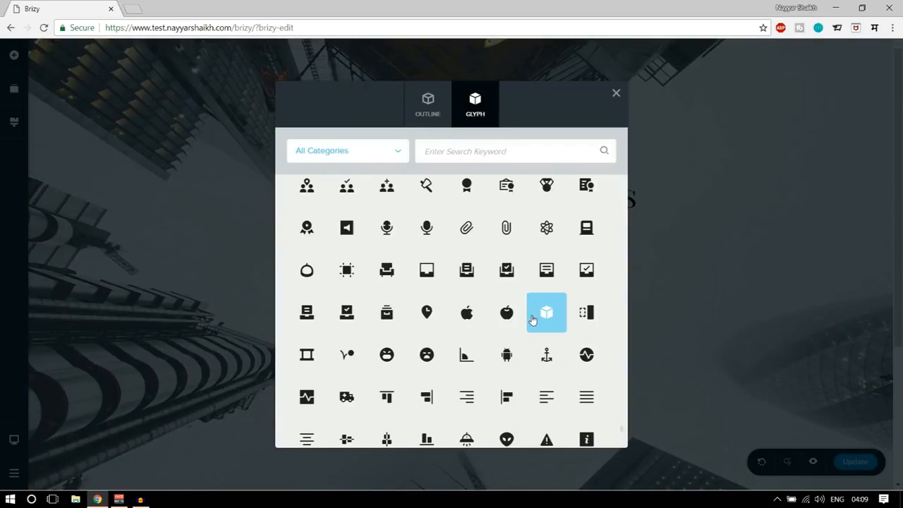
pyautogui.click(467, 319)
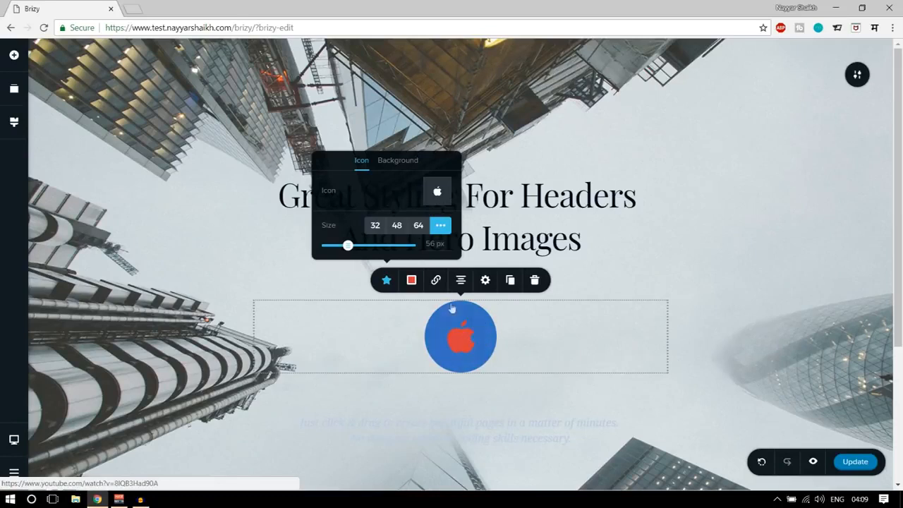
# Set the Apple icon's colour to the off-white #EEF0F2 and its background to the blue #3465C3.
pyautogui.click(413, 281)
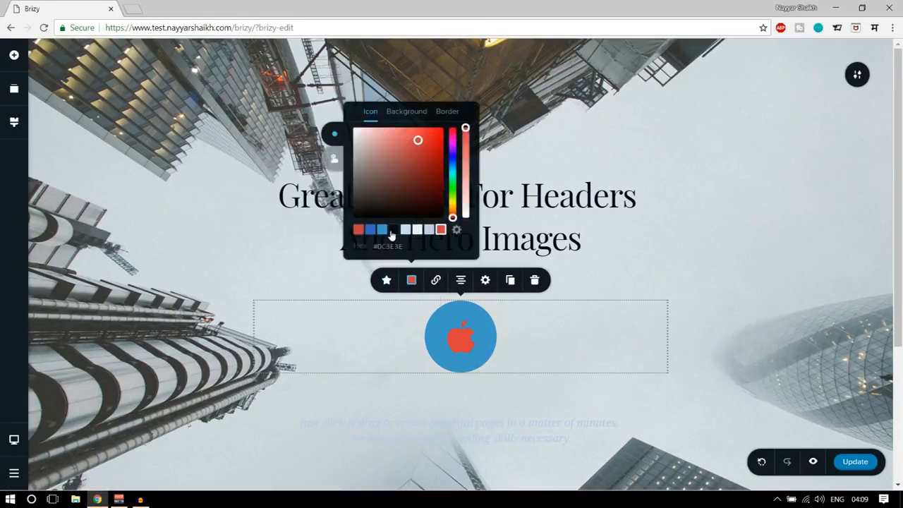
pyautogui.click(417, 230)
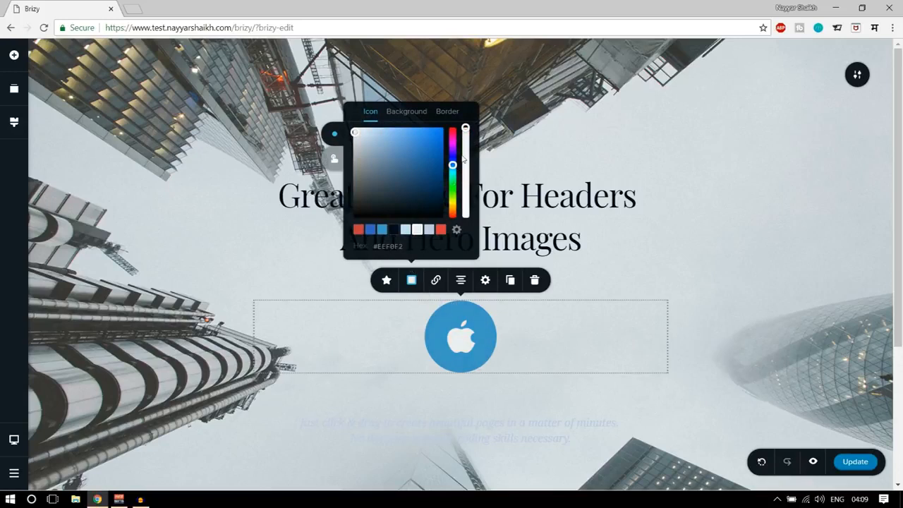
pyautogui.click(407, 112)
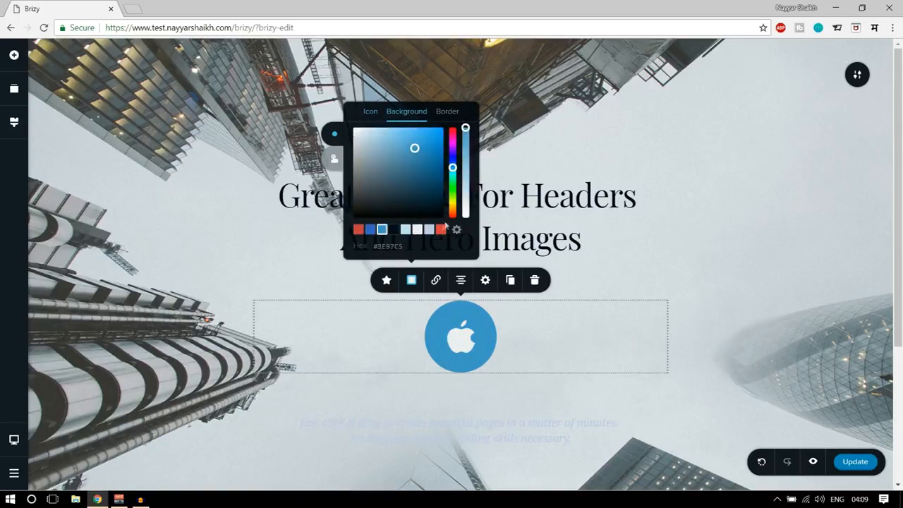
pyautogui.click(369, 230)
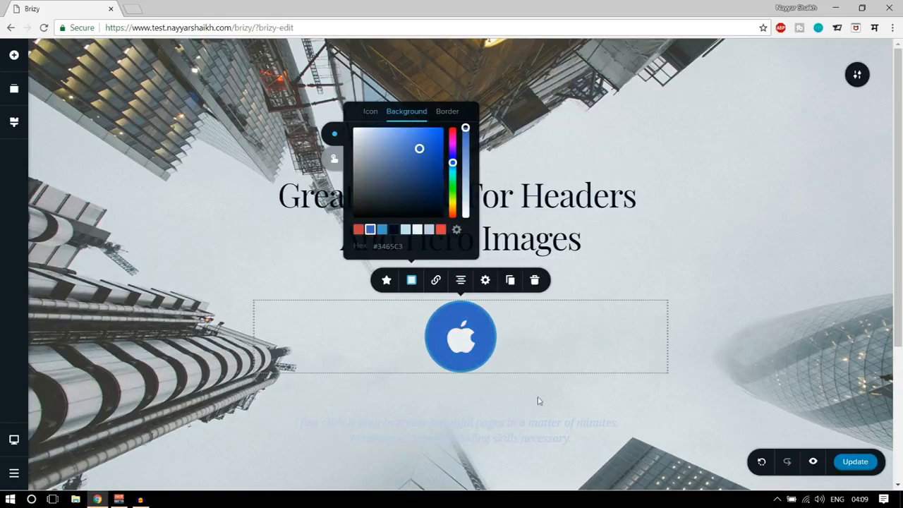
# Set the Apple icon's border colour to the red #DC3E3E and its hover icon colour to the blue #3E97C5.
pyautogui.click(454, 113)
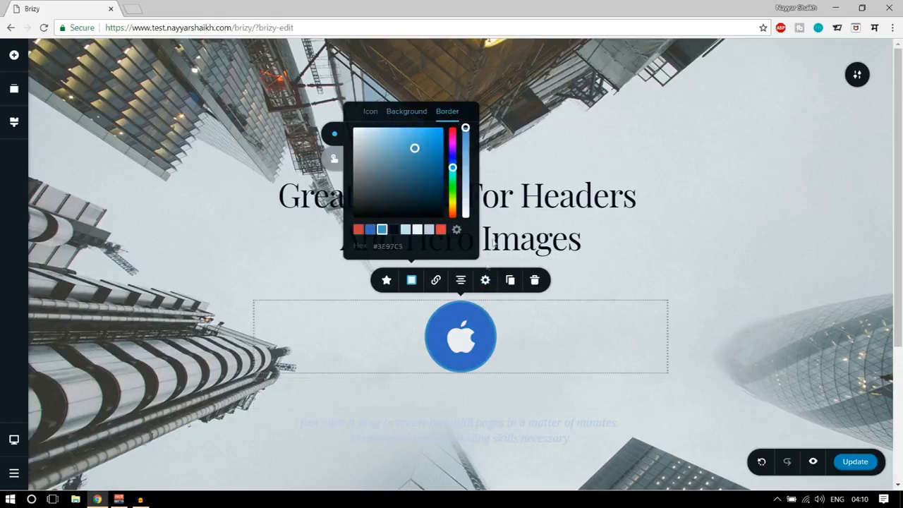
pyautogui.click(442, 231)
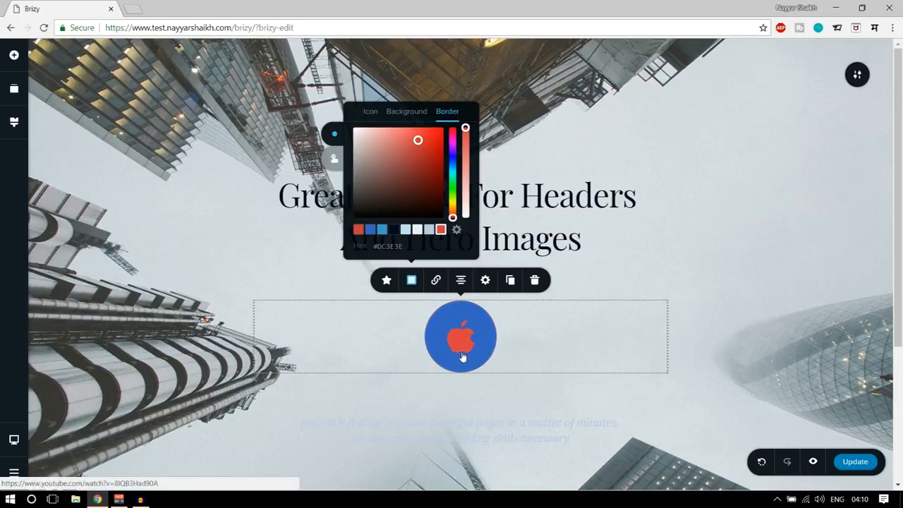
pyautogui.click(334, 161)
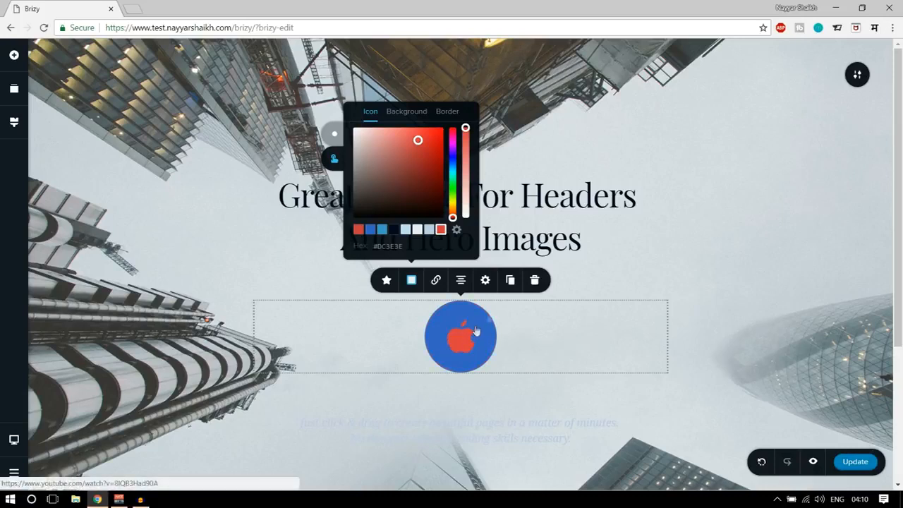
pyautogui.click(383, 232)
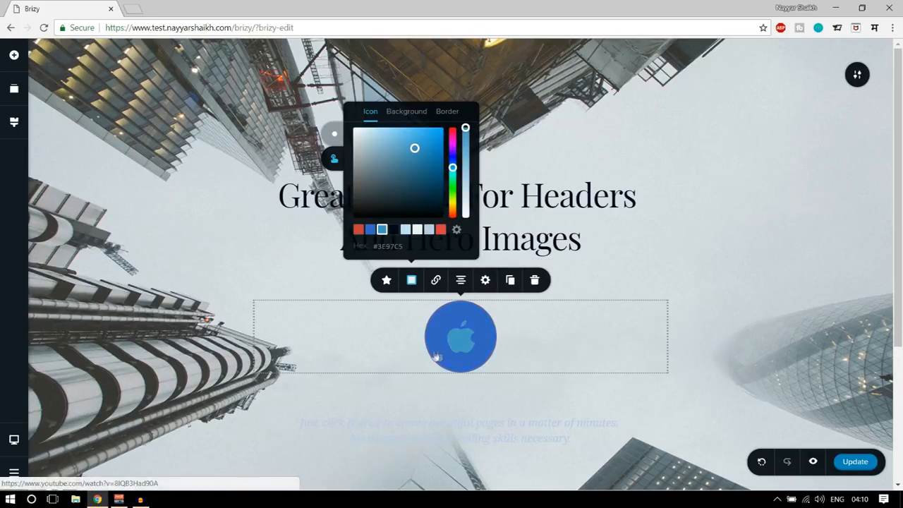
# Set the Apple icon's hover icon colour to the near-black #000A1C.
pyautogui.click(396, 233)
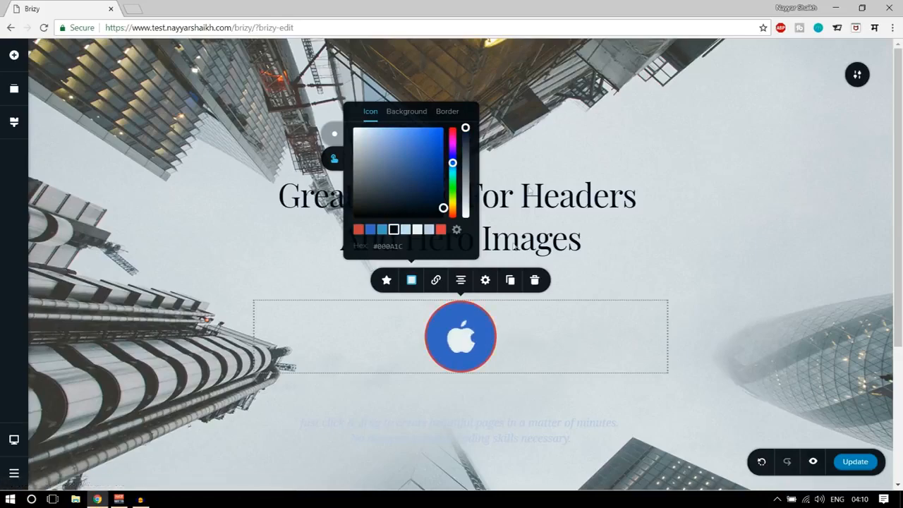
pyautogui.click(753, 265)
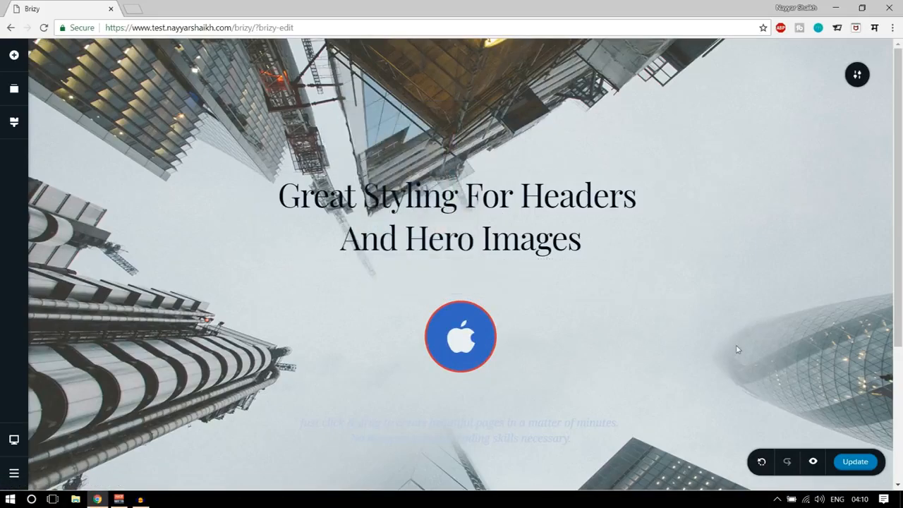
# Reduce the bottom padding of the header block slightly.
pyautogui.scroll(-3, 736, 345)
pyautogui.scroll(3, 734, 353)
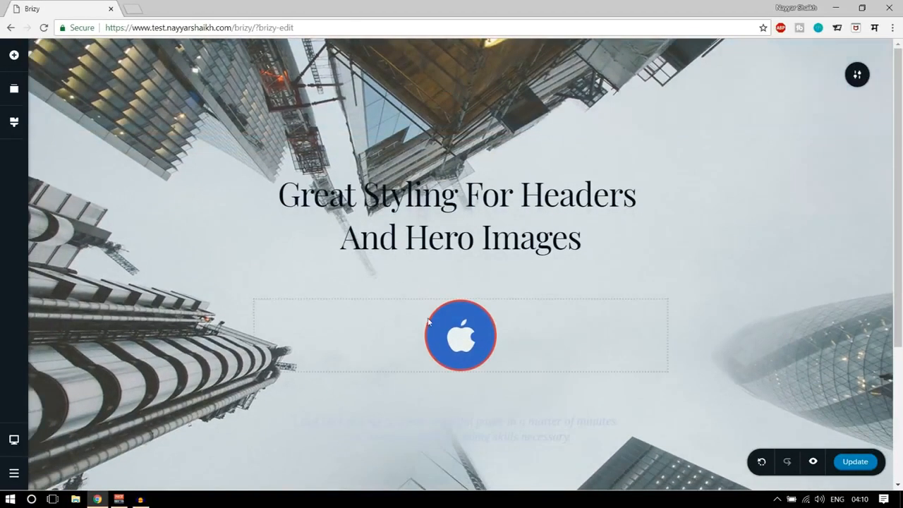
pyautogui.scroll(-3, 551, 389)
pyautogui.moveTo(565, 342); pyautogui.dragTo(574, 314)
pyautogui.scroll(3, 600, 336)
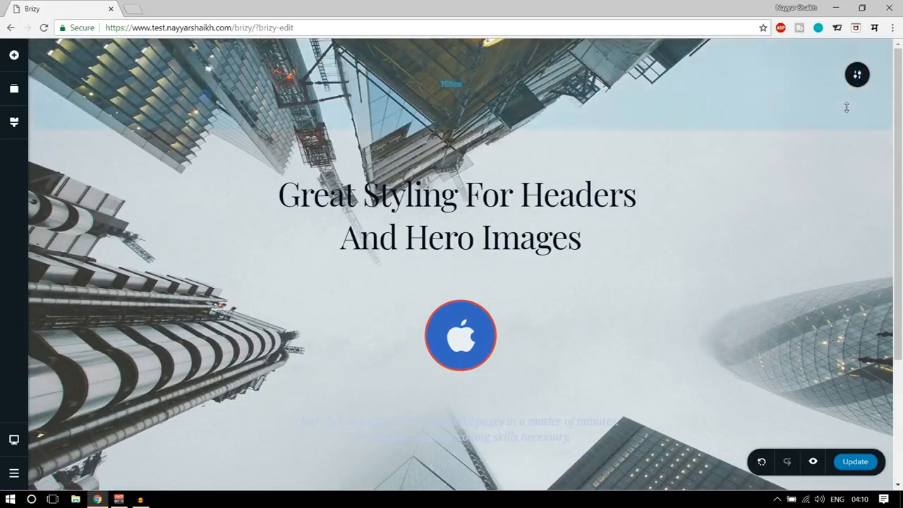
# Turn the header block into a slider and reduce its top padding to 150 px.
pyautogui.moveTo(854, 75)
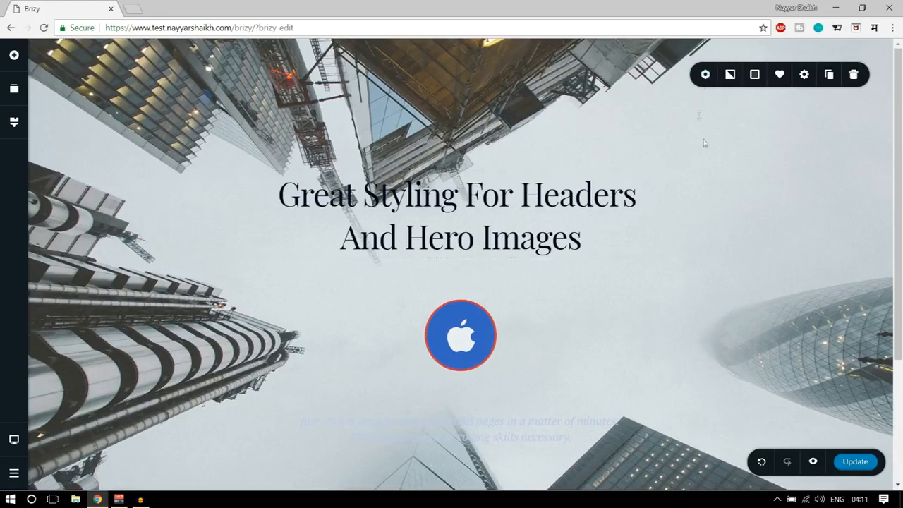
pyautogui.click(707, 83)
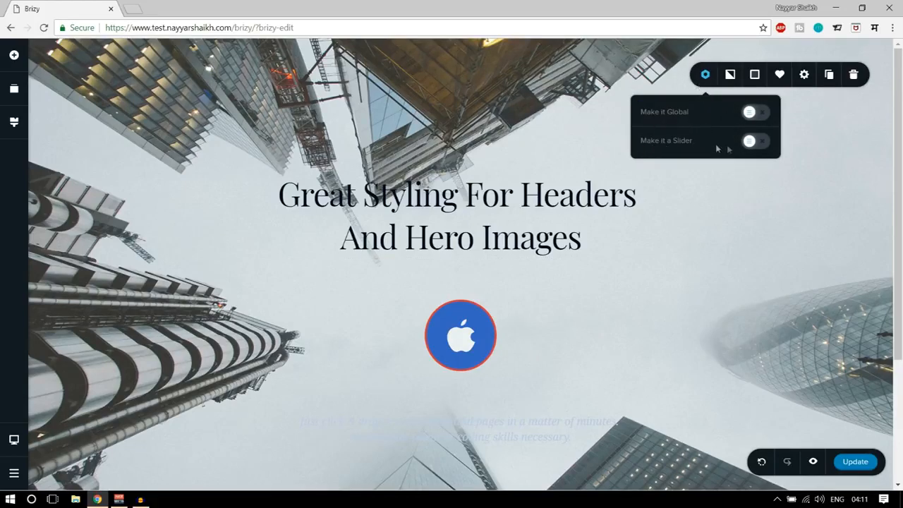
pyautogui.click(753, 143)
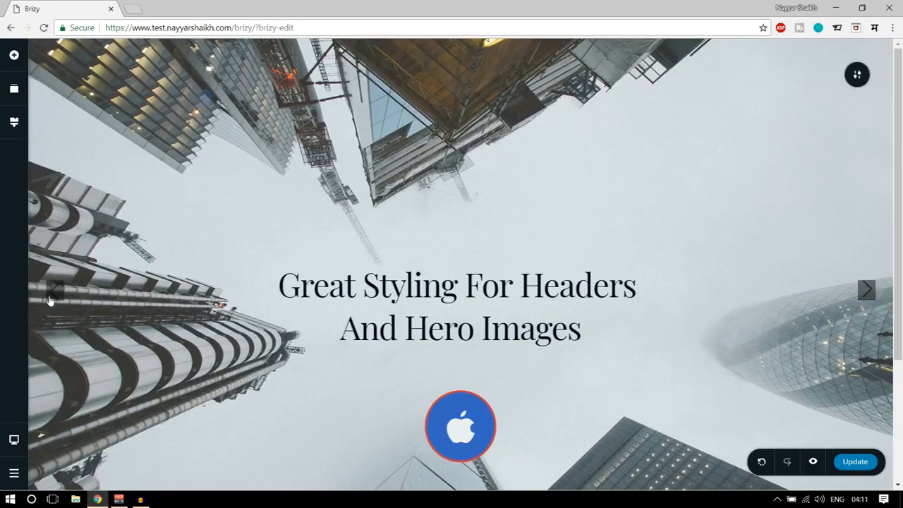
pyautogui.scroll(-3, 731, 314)
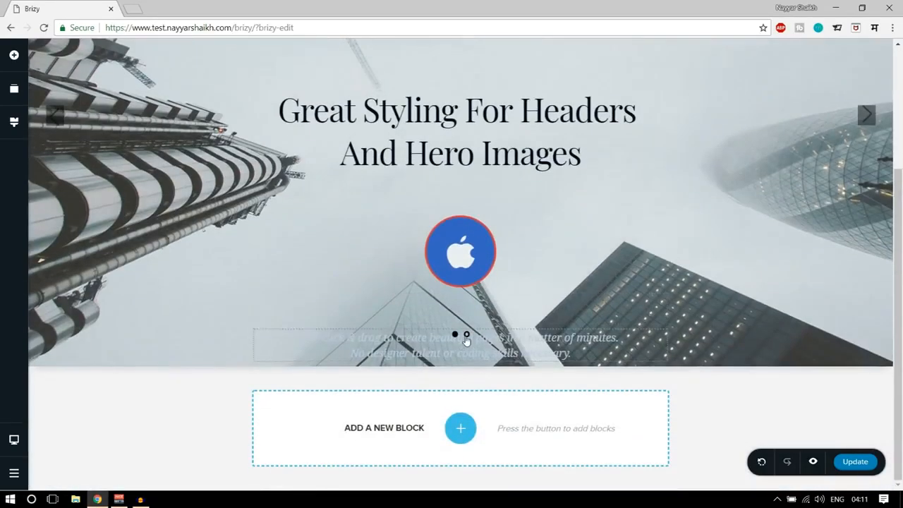
pyautogui.click(467, 340)
pyautogui.scroll(3, 486, 334)
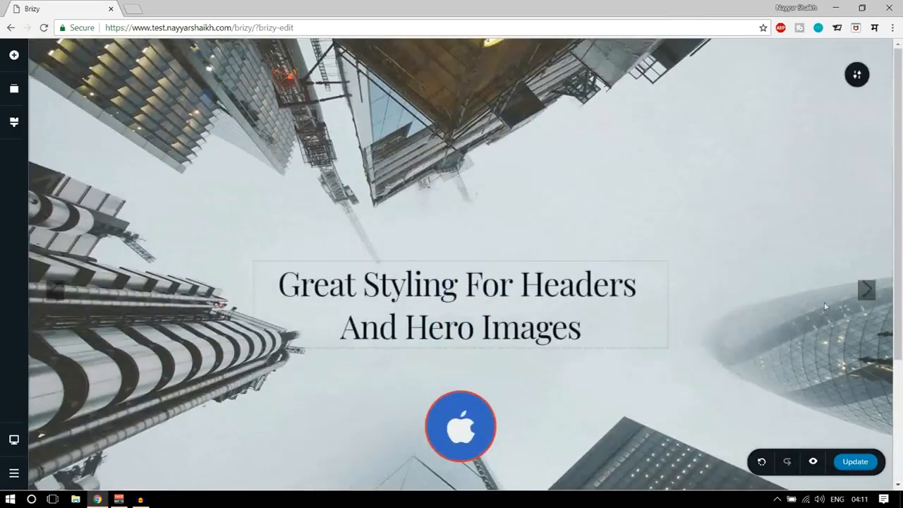
pyautogui.click(868, 291)
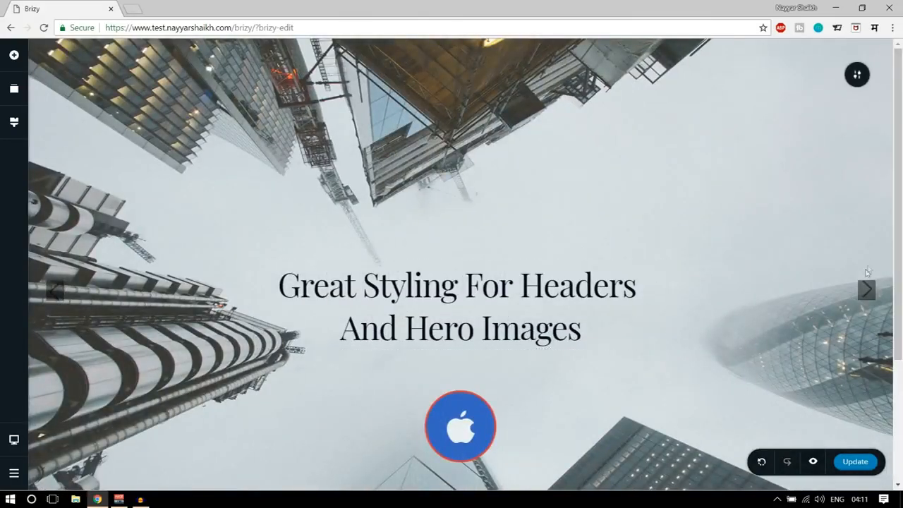
pyautogui.moveTo(525, 106)
pyautogui.mouseDown()
pyautogui.moveTo(525, 66)
pyautogui.moveTo(525, 103)
pyautogui.mouseUp()
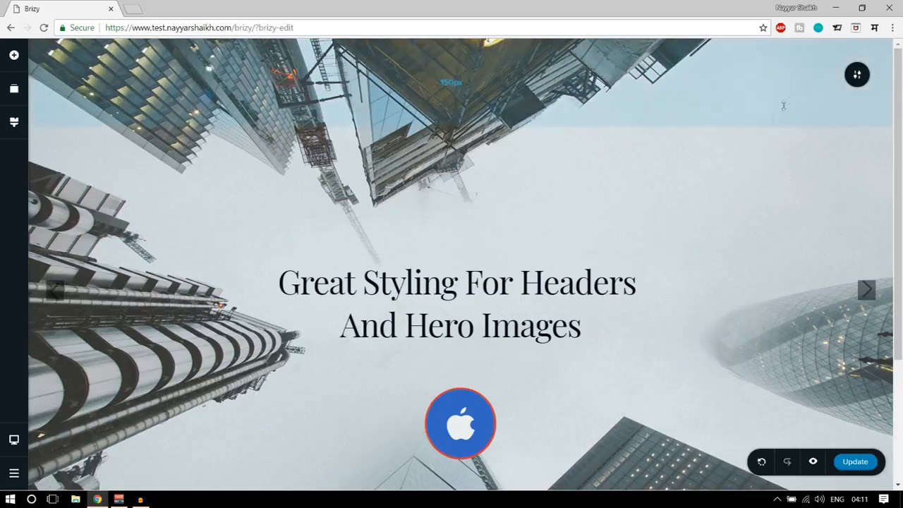
# Try the Fixed parallax effect on the header block's background image.
pyautogui.click(858, 74)
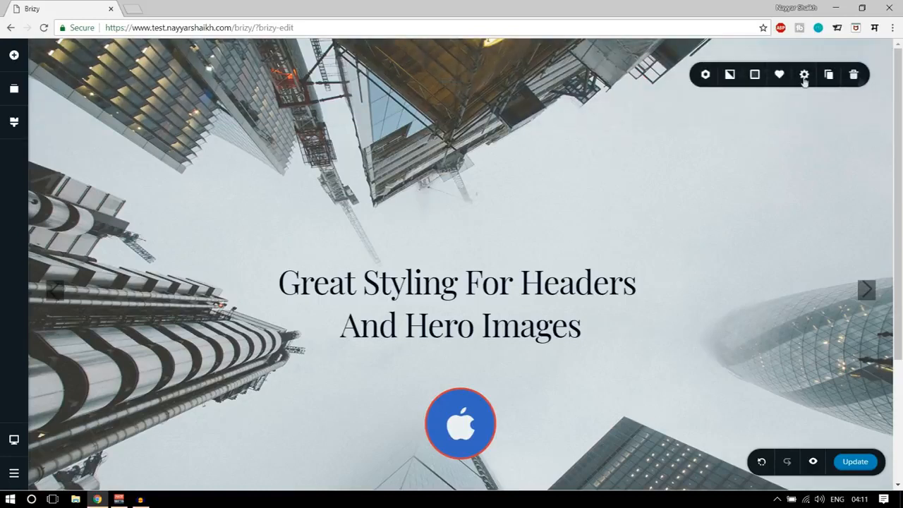
pyautogui.click(731, 76)
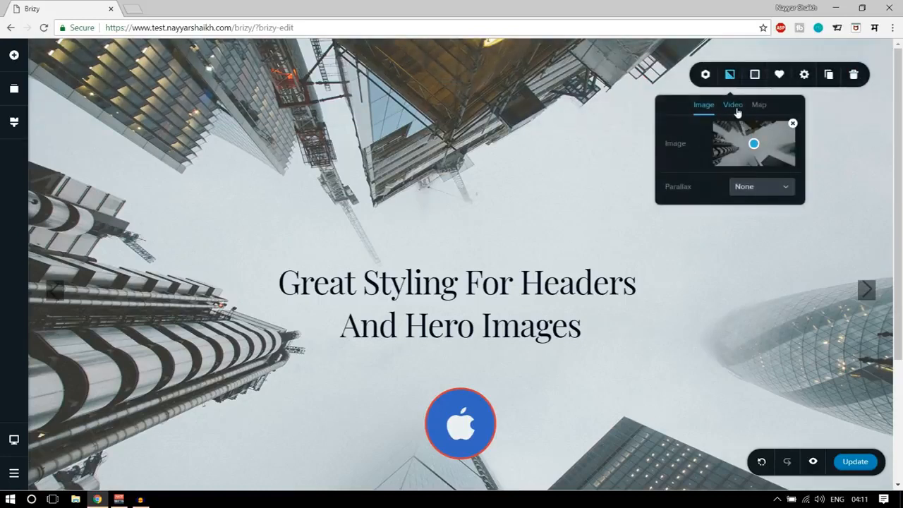
pyautogui.click(756, 188)
pyautogui.scroll(-3, 468, 236)
pyautogui.scroll(3, 476, 260)
pyautogui.scroll(-3, 475, 261)
pyautogui.scroll(3, 477, 264)
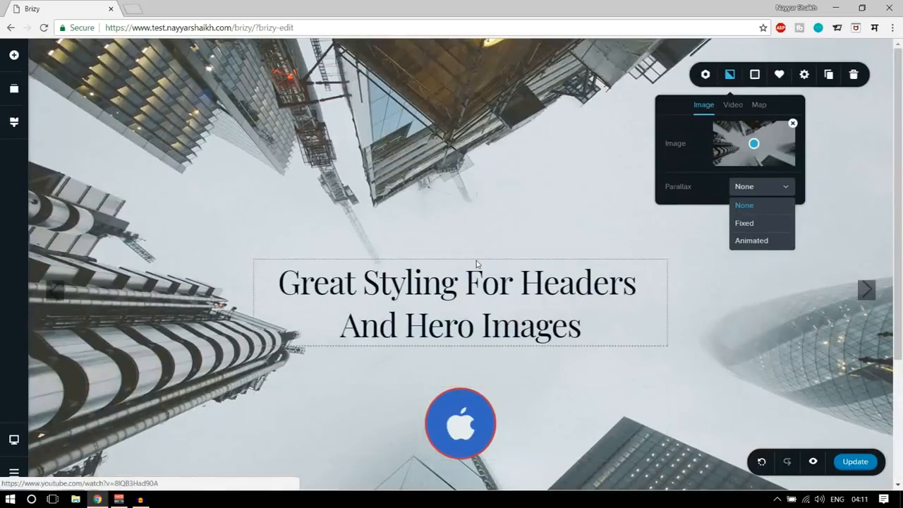
pyautogui.click(755, 223)
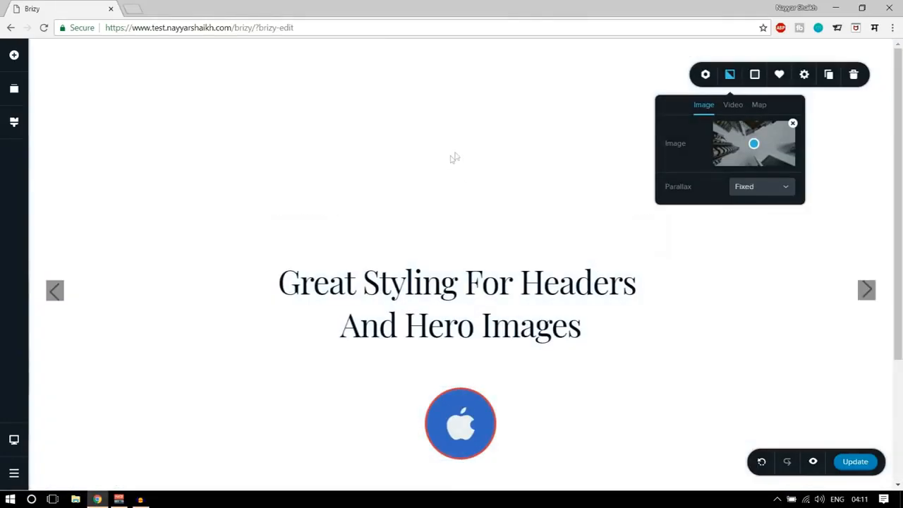
pyautogui.scroll(-3, 667, 250)
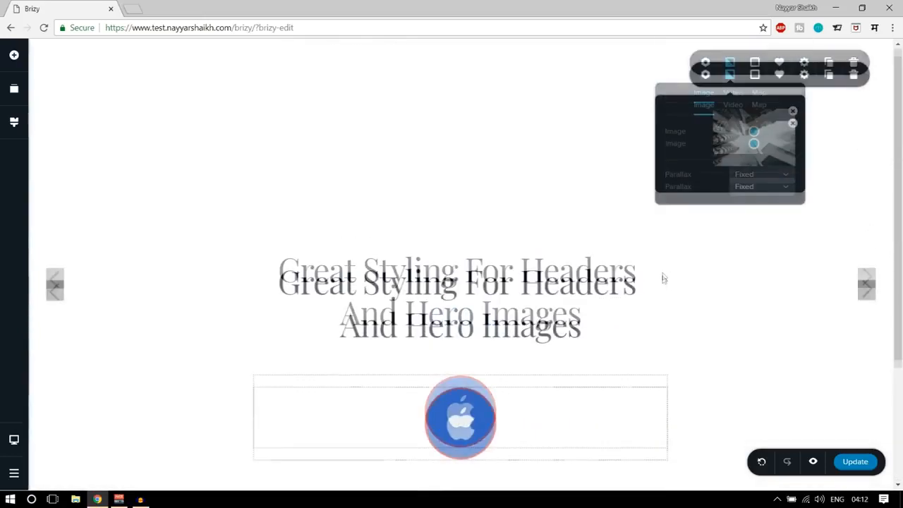
# Try the Animated parallax effect on the background image, and switch it back to Fixed.
pyautogui.click(762, 189)
pyautogui.click(763, 241)
pyautogui.scroll(-3, 591, 226)
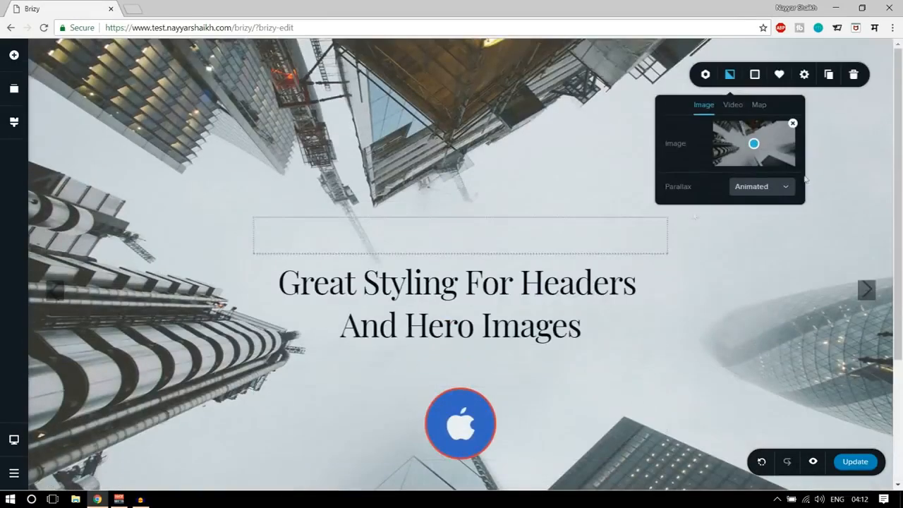
pyautogui.click(761, 187)
pyautogui.click(754, 223)
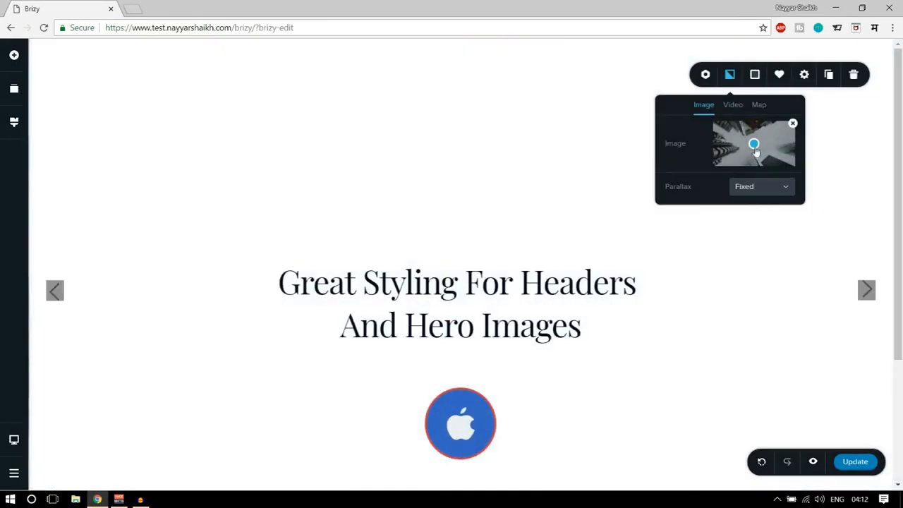
# Move the background image's focal point up and to the left of its centre, and set the parallax to None.
pyautogui.click(740, 139)
pyautogui.click(732, 104)
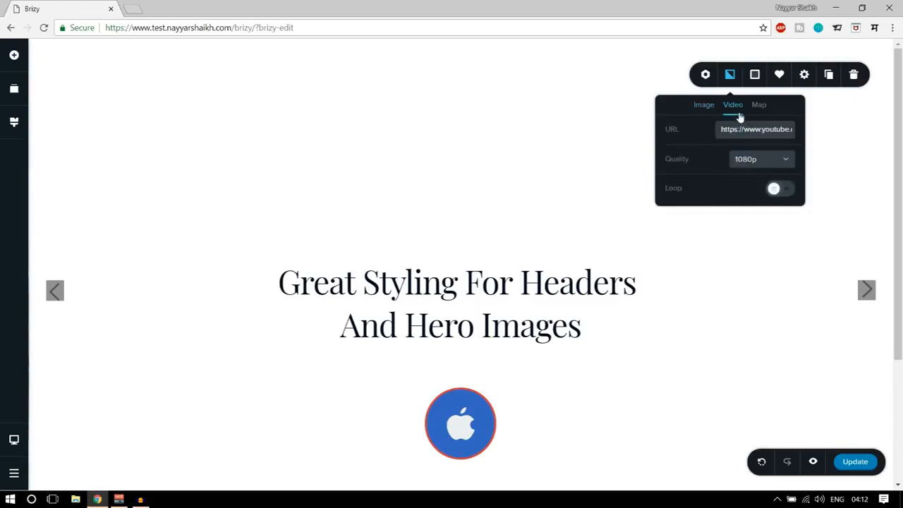
pyautogui.click(705, 104)
pyautogui.click(753, 188)
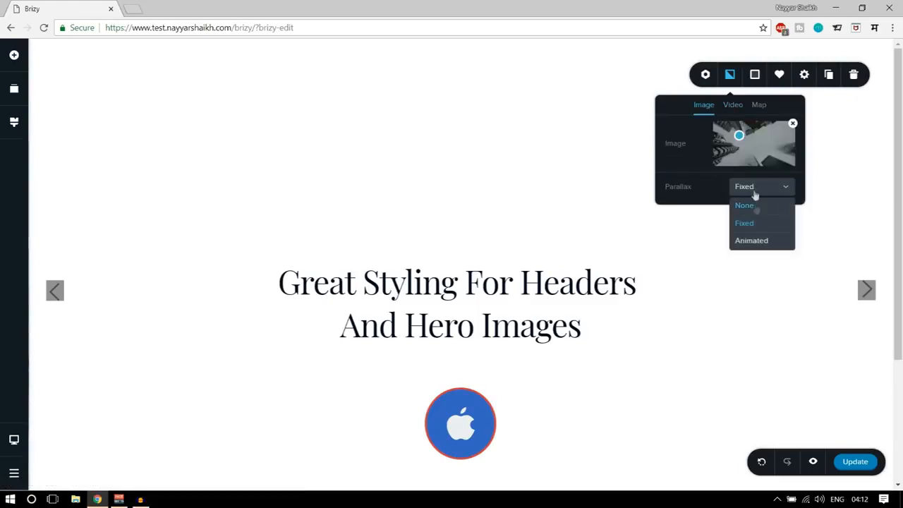
pyautogui.click(745, 205)
# Preview the video background and its quality options, and switch the header block's background to a map.
pyautogui.click(732, 104)
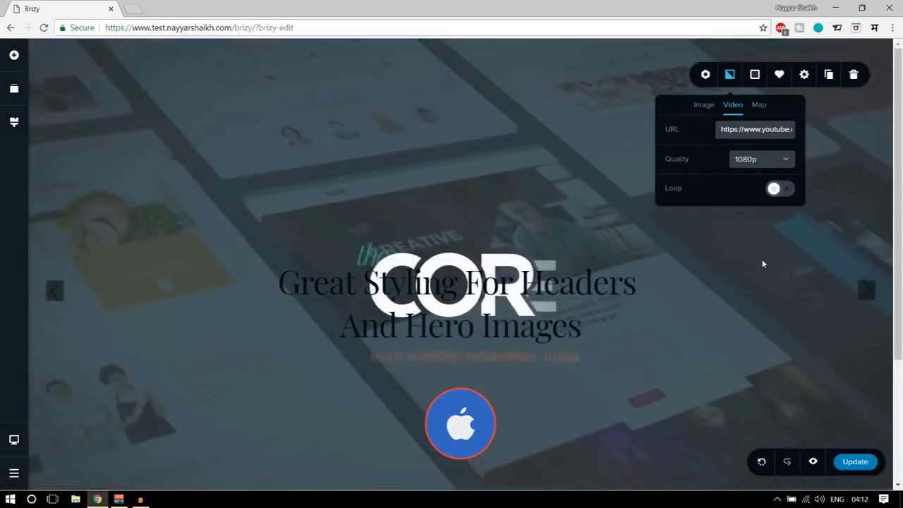
pyautogui.click(767, 165)
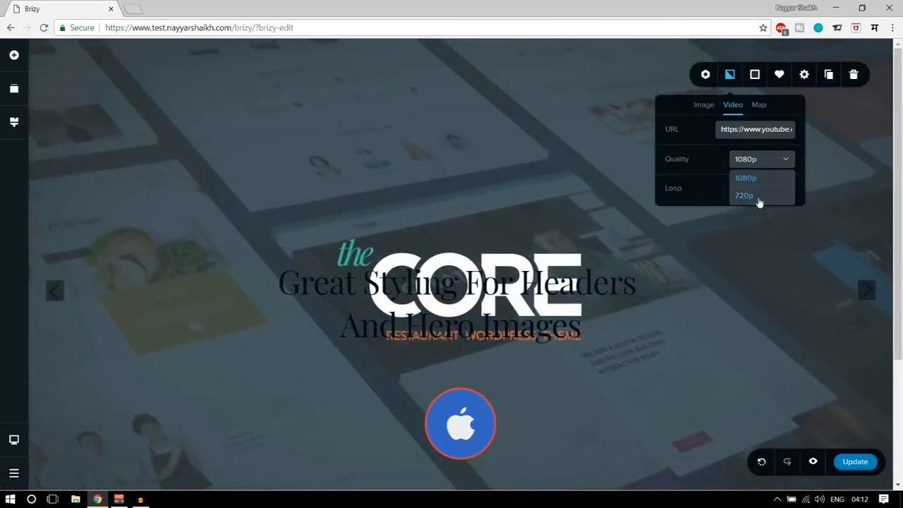
pyautogui.click(725, 164)
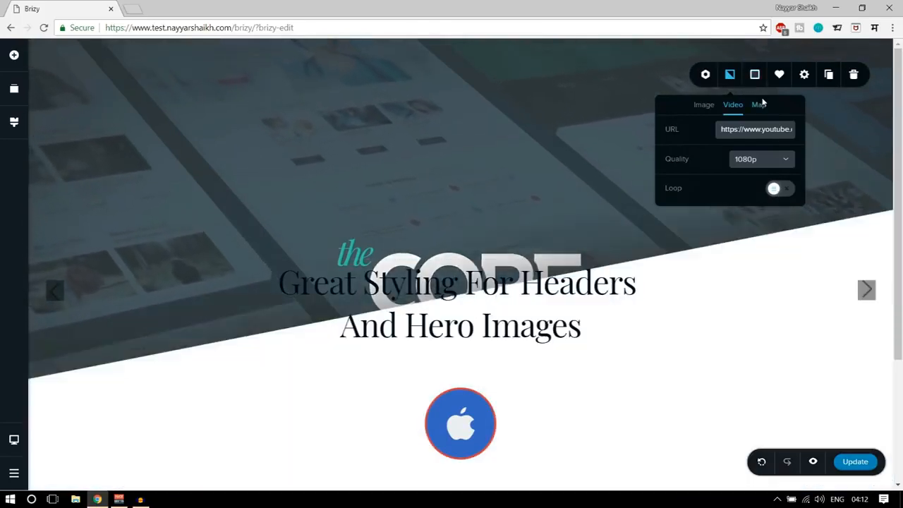
pyautogui.click(759, 105)
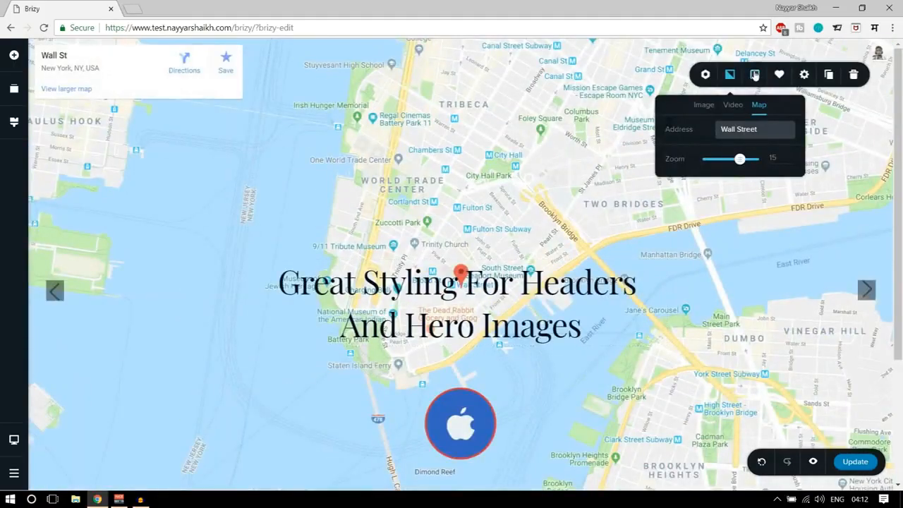
# Set the header block's overlay to black #000000 at 70% opacity.
pyautogui.click(755, 75)
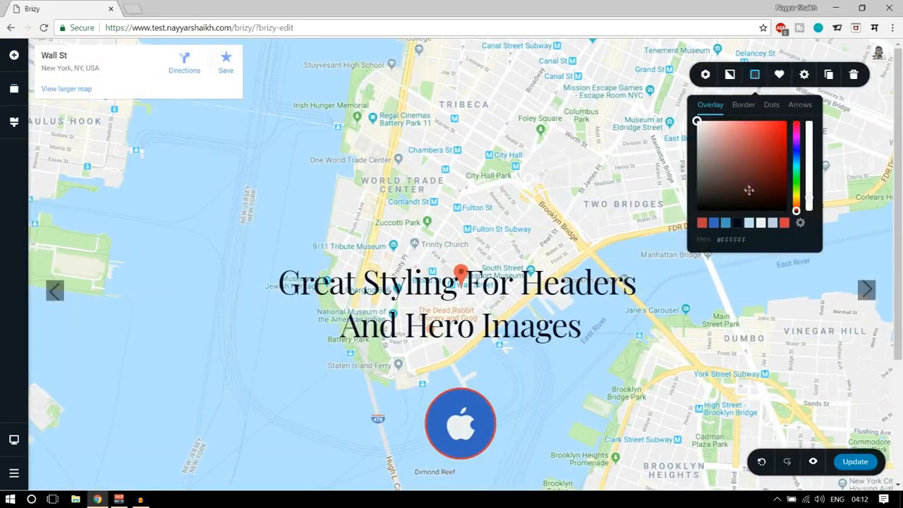
pyautogui.moveTo(768, 198)
pyautogui.mouseDown()
pyautogui.moveTo(719, 171)
pyautogui.moveTo(701, 138)
pyautogui.moveTo(759, 212)
pyautogui.mouseUp()
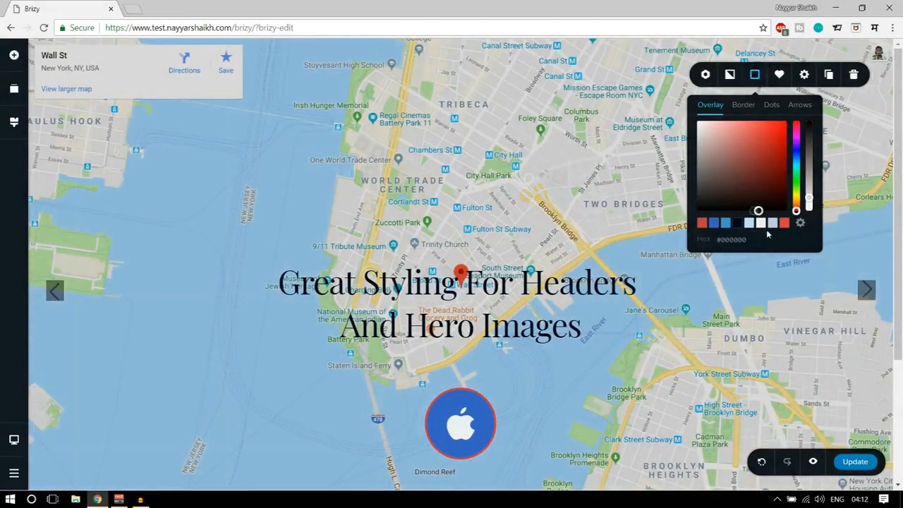
pyautogui.moveTo(809, 187); pyautogui.dragTo(810, 145)
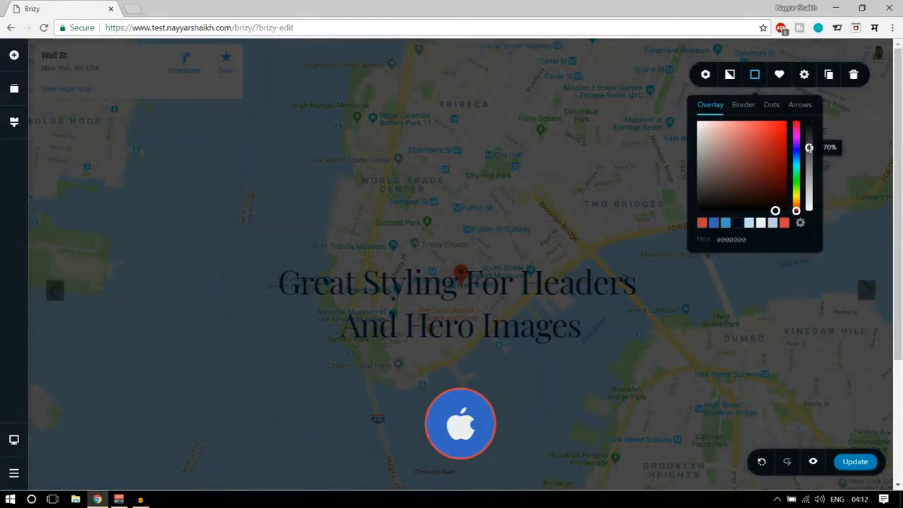
# Set the heading's text colour to the off-white #EEF0F2 and review the block.
pyautogui.click(577, 267)
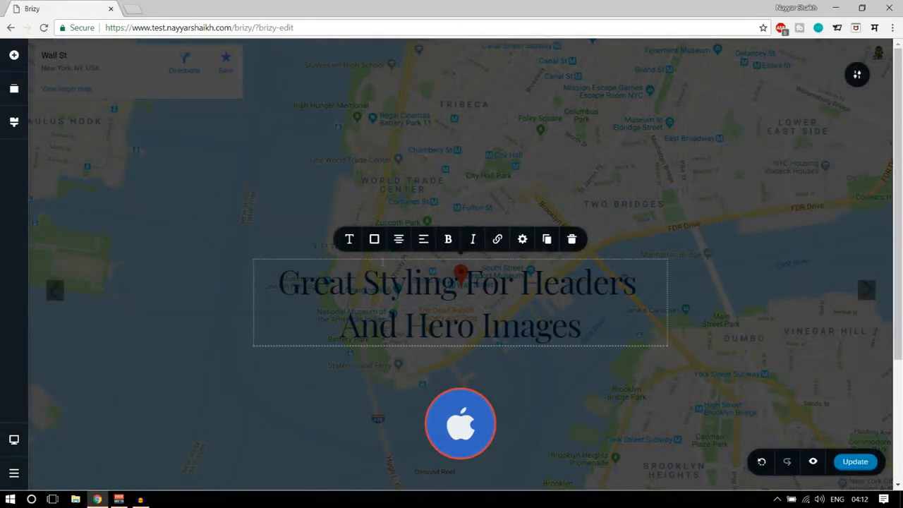
pyautogui.click(374, 239)
pyautogui.click(393, 189)
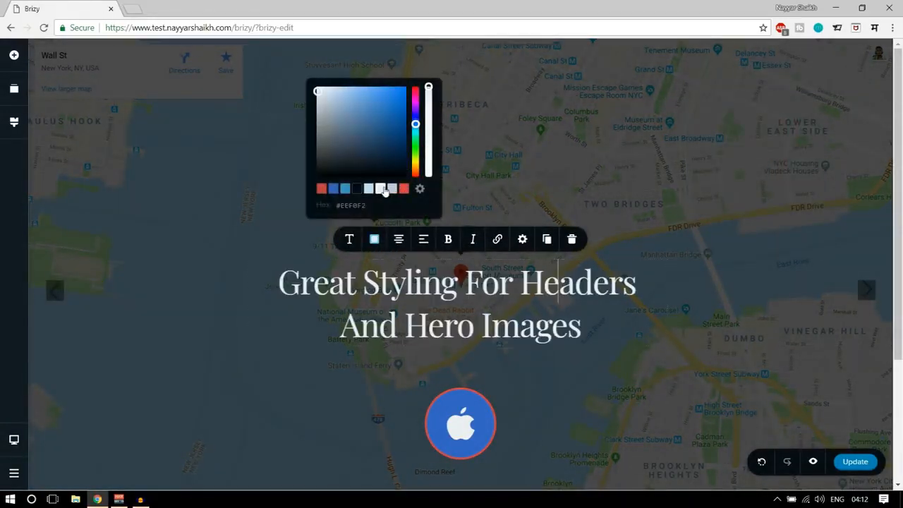
pyautogui.click(706, 208)
pyautogui.scroll(-3, 686, 272)
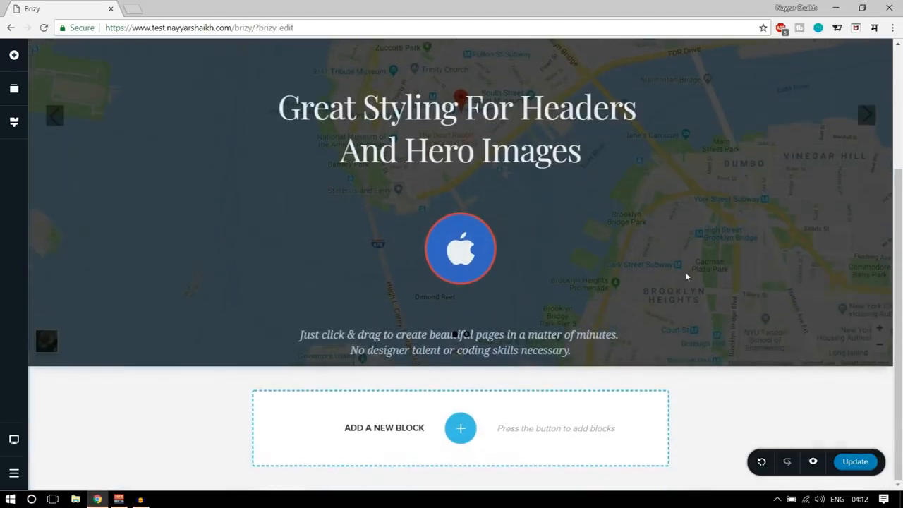
pyautogui.scroll(3, 691, 284)
pyautogui.scroll(-3, 739, 266)
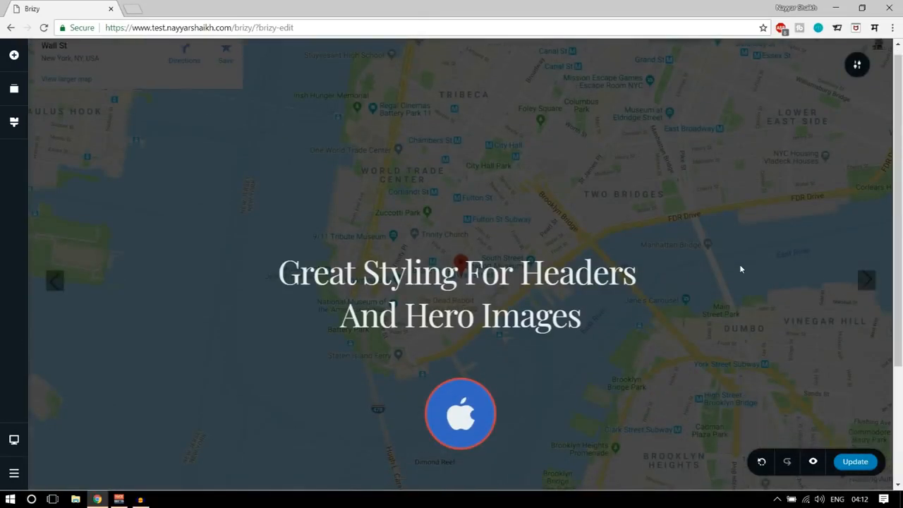
pyautogui.scroll(3, 748, 240)
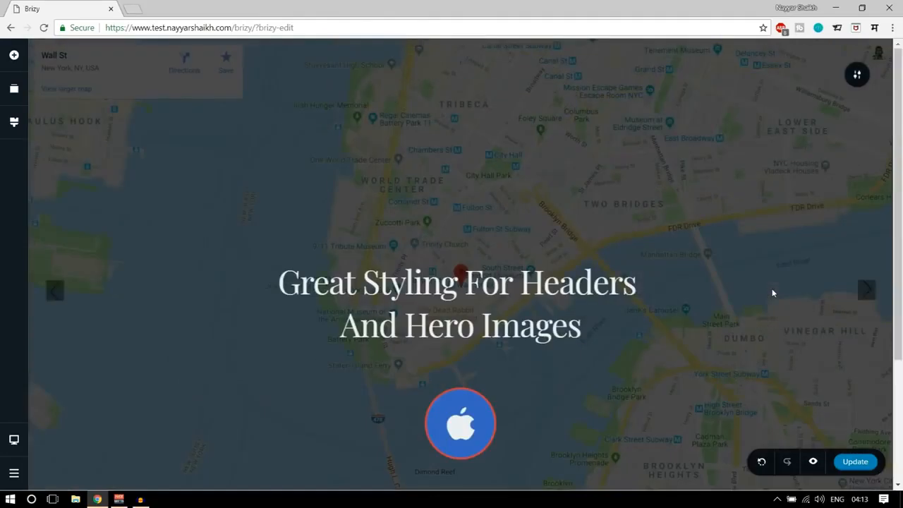
# Open the block library to add a new block below the header and filter it by the Contact category.
pyautogui.scroll(-3, 773, 293)
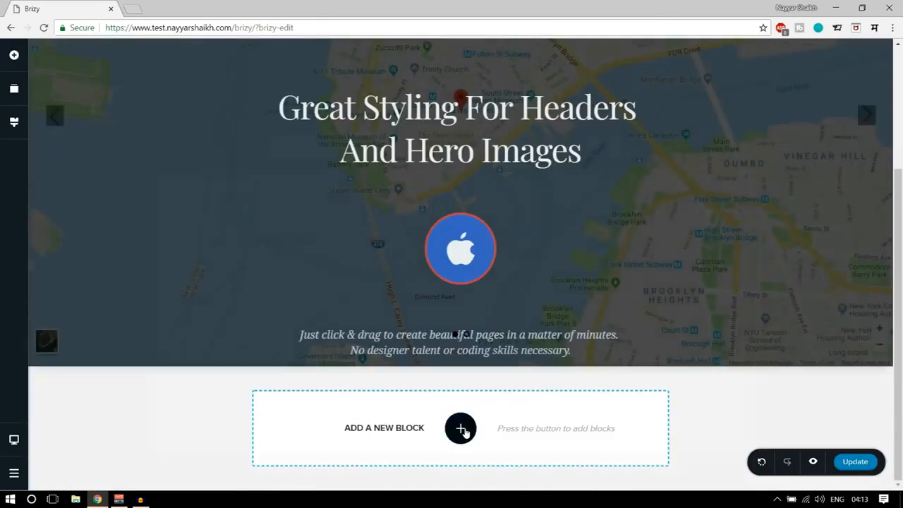
pyautogui.click(462, 430)
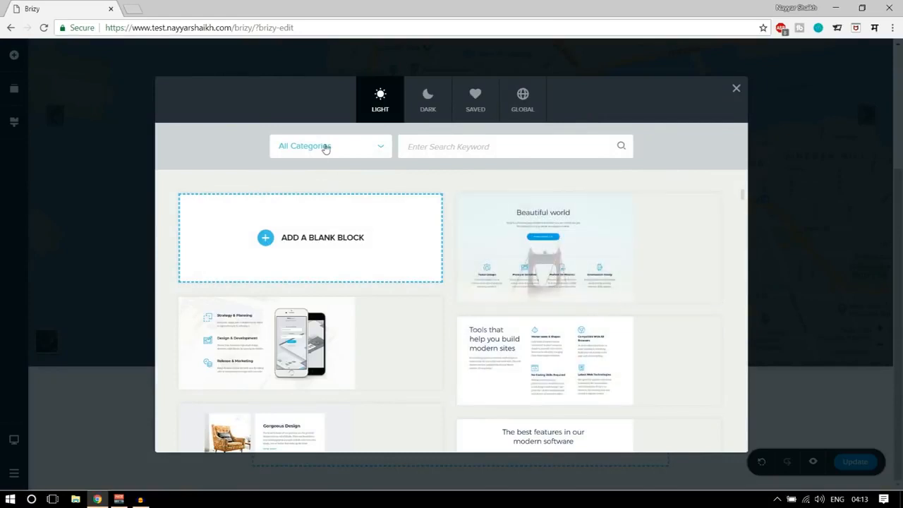
pyautogui.click(325, 146)
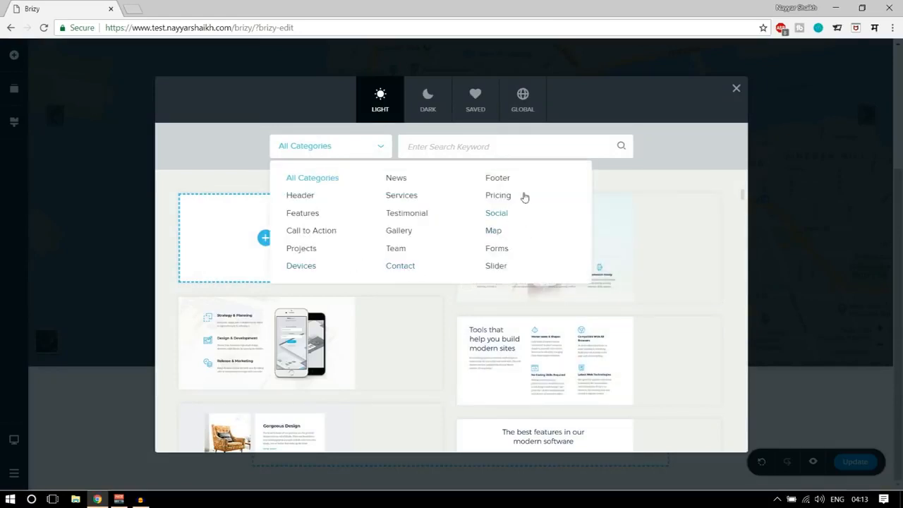
pyautogui.click(401, 267)
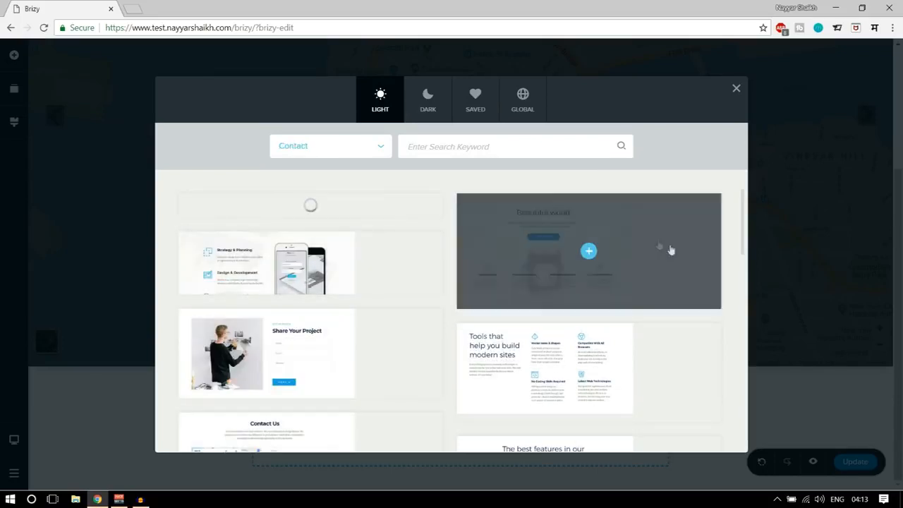
# Add the dark-style Contact block that pairs address, email and phone details with a message form, and review it below the header.
pyautogui.scroll(-2, 662, 262)
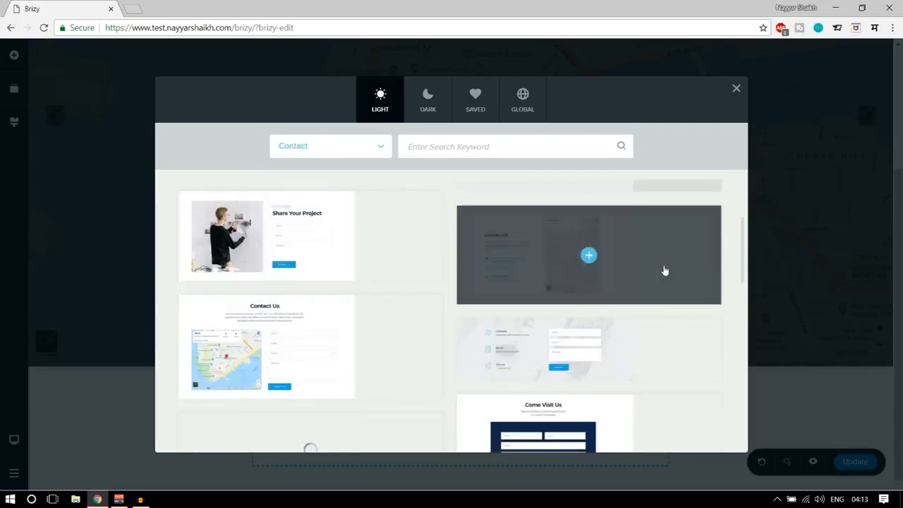
pyautogui.scroll(-2, 685, 327)
pyautogui.scroll(1, 675, 317)
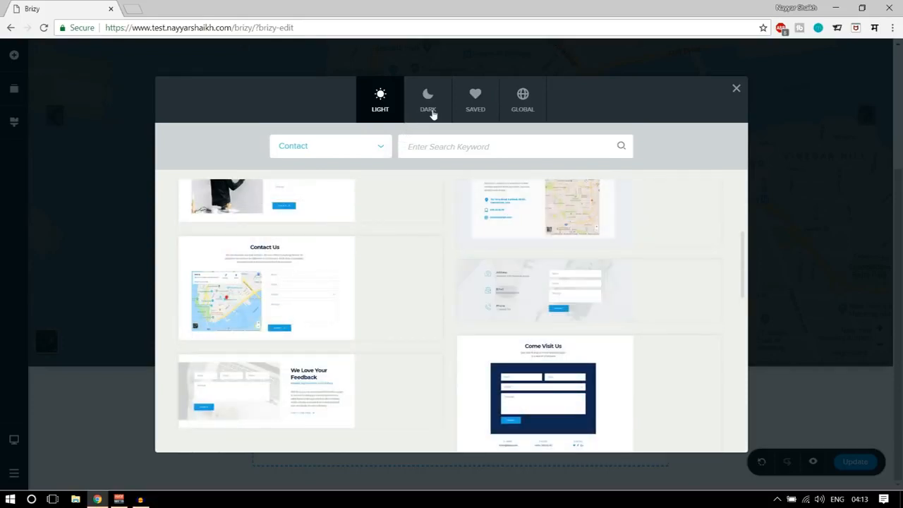
pyautogui.click(430, 110)
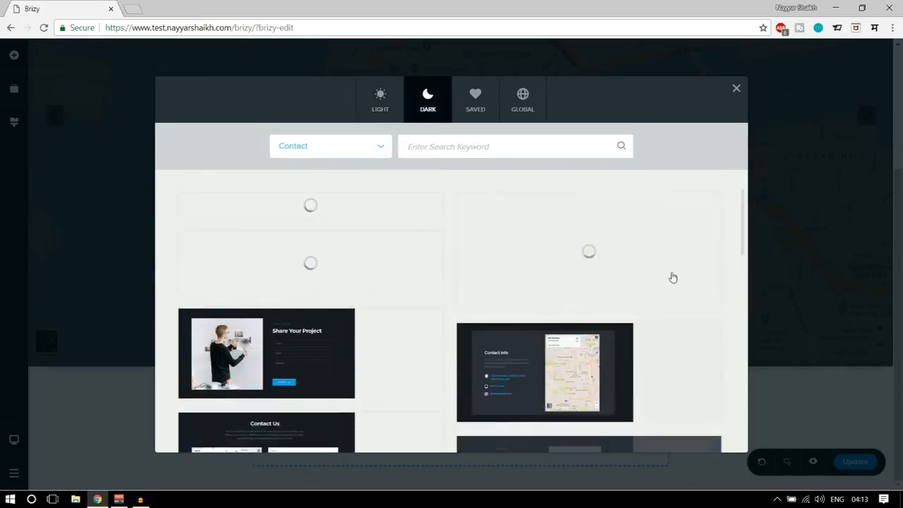
pyautogui.scroll(-2, 707, 266)
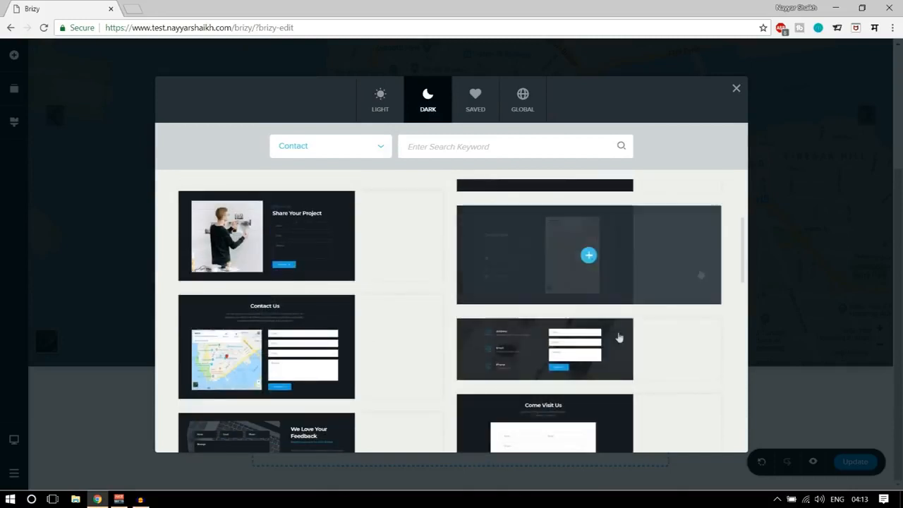
pyautogui.click(603, 350)
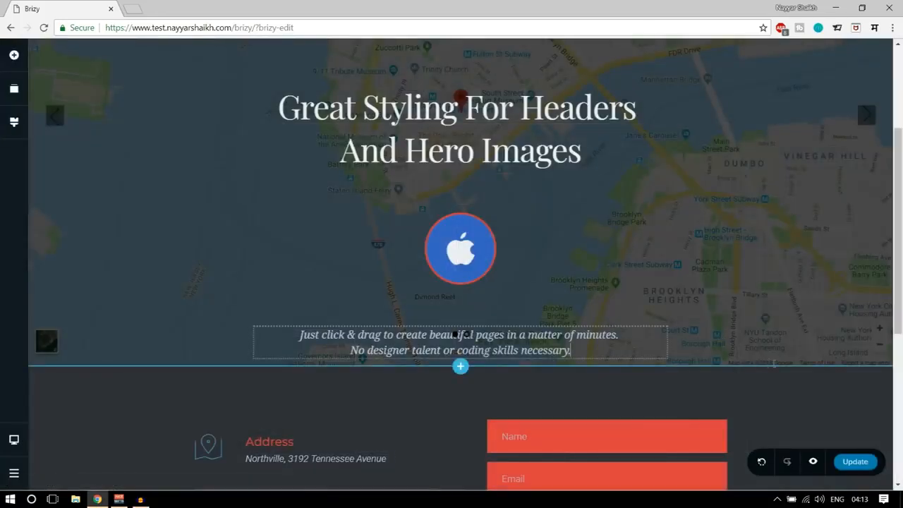
pyautogui.scroll(-5, 823, 336)
pyautogui.scroll(3, 825, 339)
pyautogui.scroll(5, 823, 336)
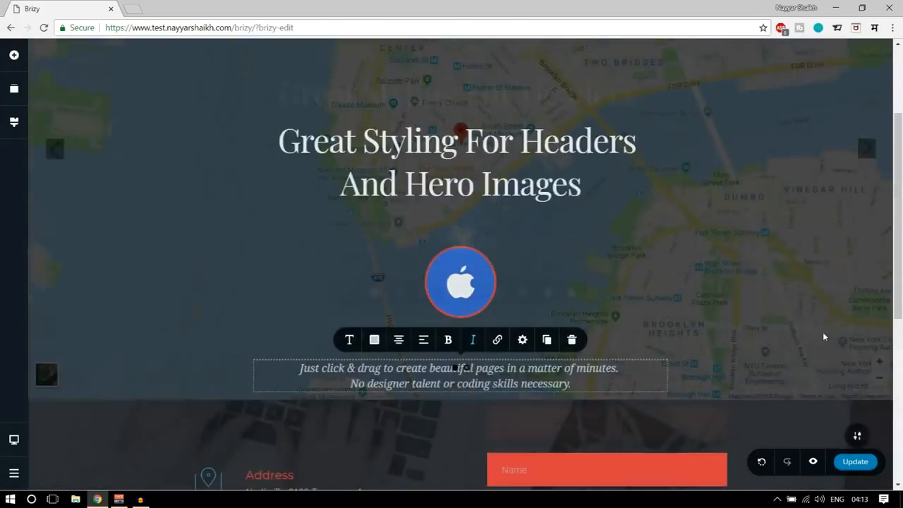
pyautogui.scroll(-8, 822, 333)
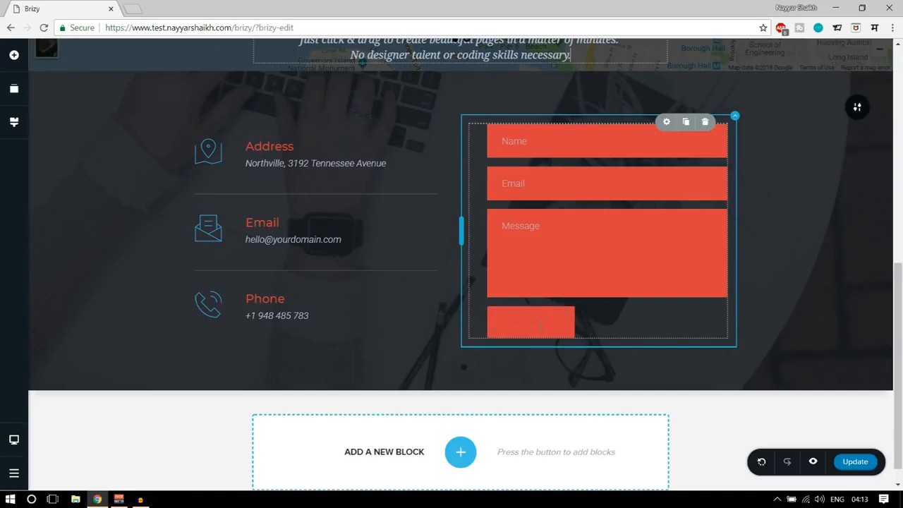
# Set the Submit button's text colour to the off-white #EEF0F2.
pyautogui.click(565, 326)
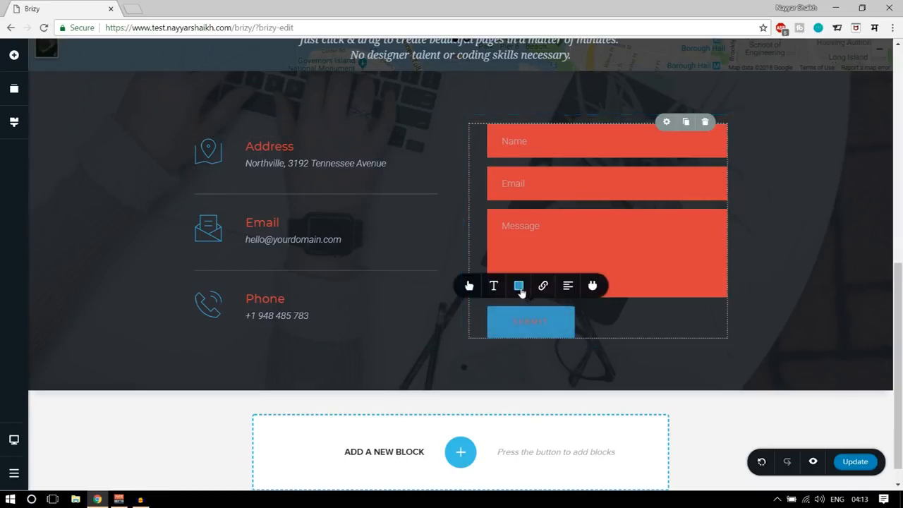
pyautogui.click(519, 286)
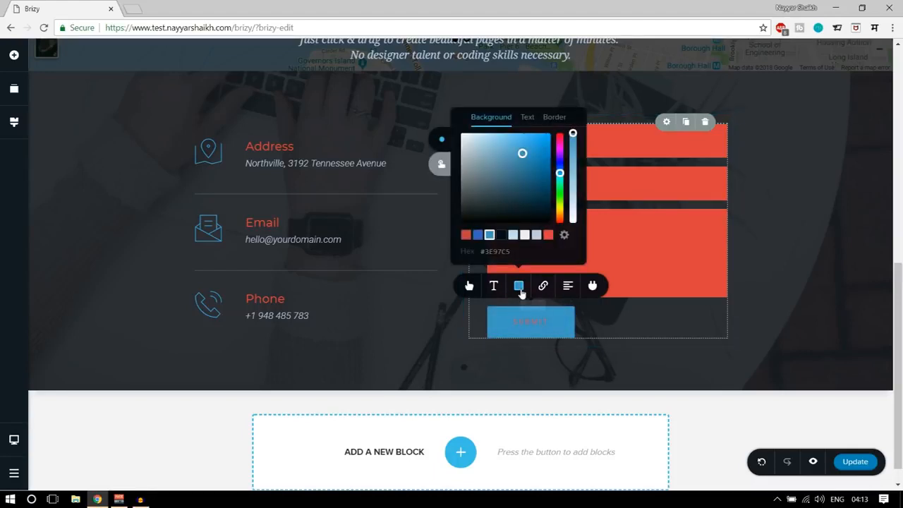
pyautogui.click(527, 118)
pyautogui.click(525, 235)
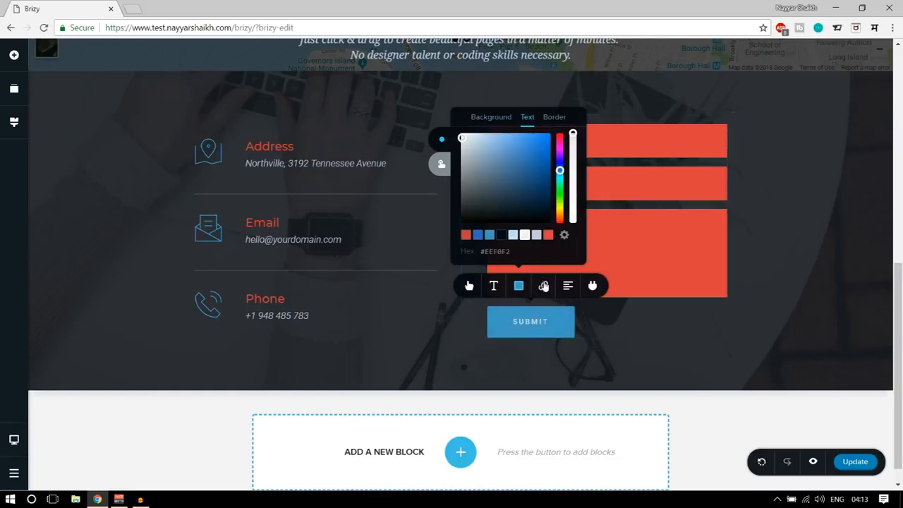
# Style the Submit button as a large outline button with rounded corners and a slightly thicker border.
pyautogui.click(472, 289)
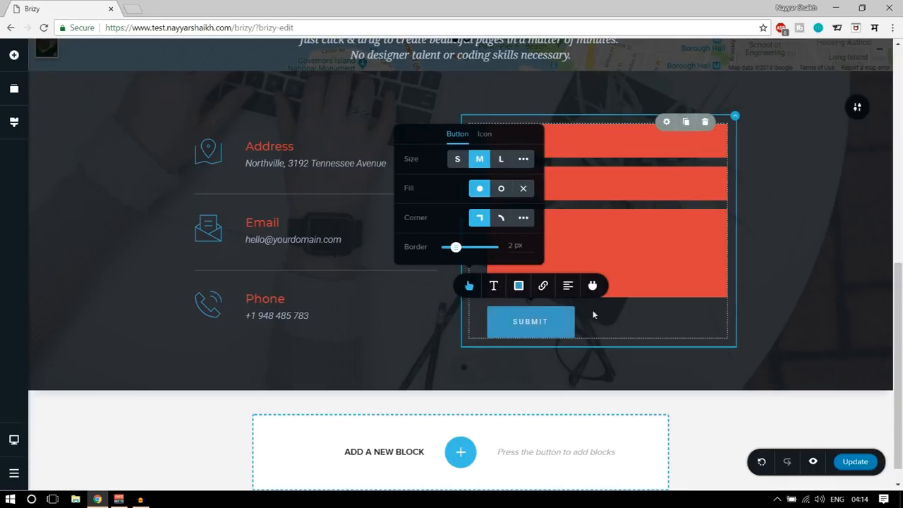
pyautogui.click(502, 221)
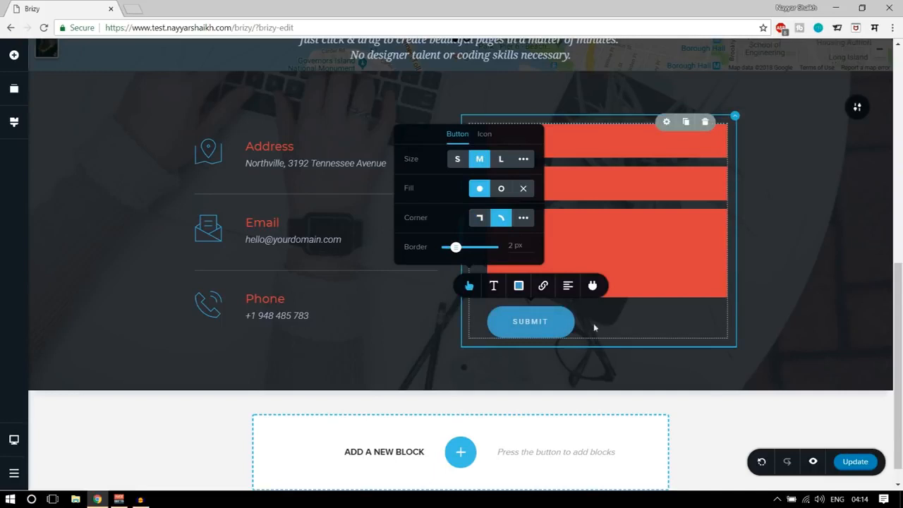
pyautogui.click(502, 189)
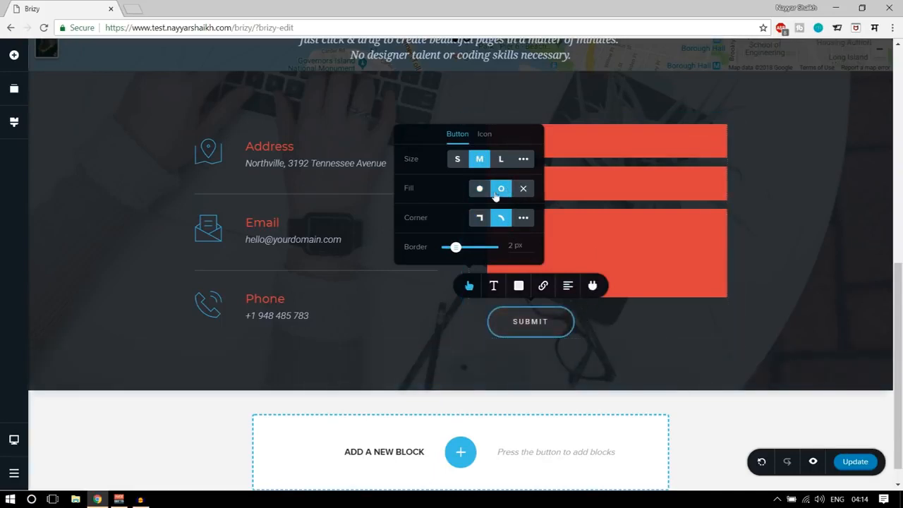
pyautogui.click(479, 189)
pyautogui.click(501, 189)
pyautogui.click(503, 159)
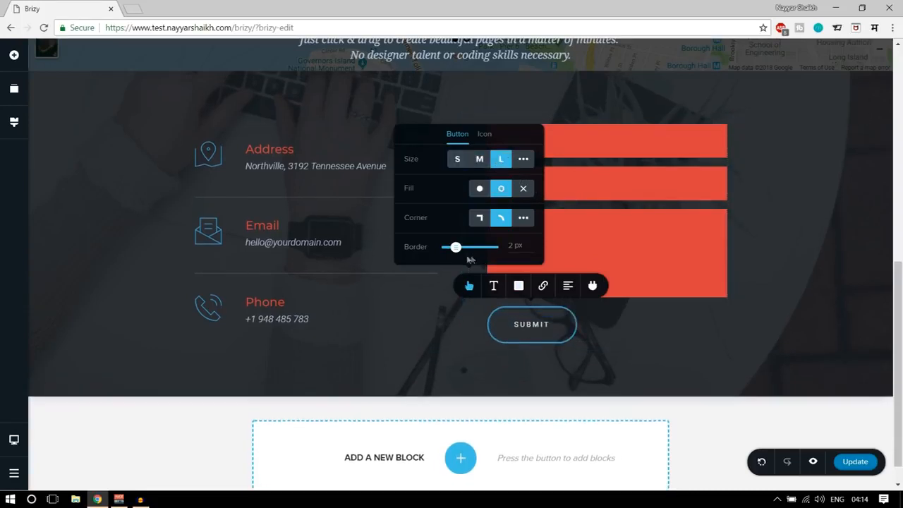
pyautogui.moveTo(456, 248); pyautogui.dragTo(460, 247)
# Add the rocket-shaped outline icon from the Travel category to the Submit button.
pyautogui.click(485, 136)
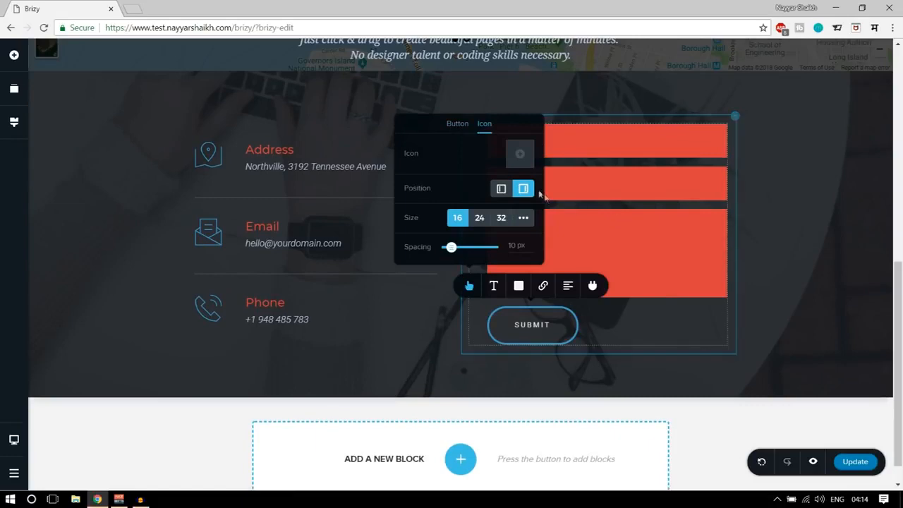
pyautogui.click(520, 154)
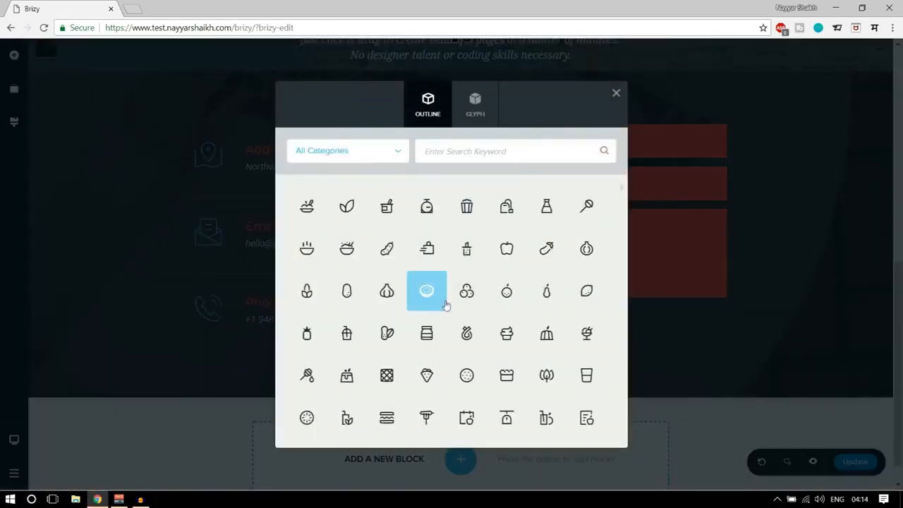
pyautogui.scroll(-5, 550, 328)
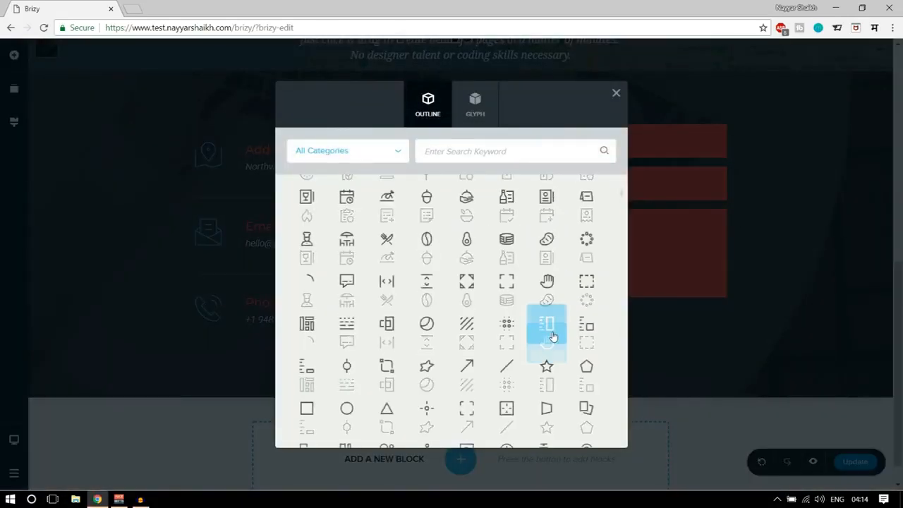
pyautogui.click(385, 152)
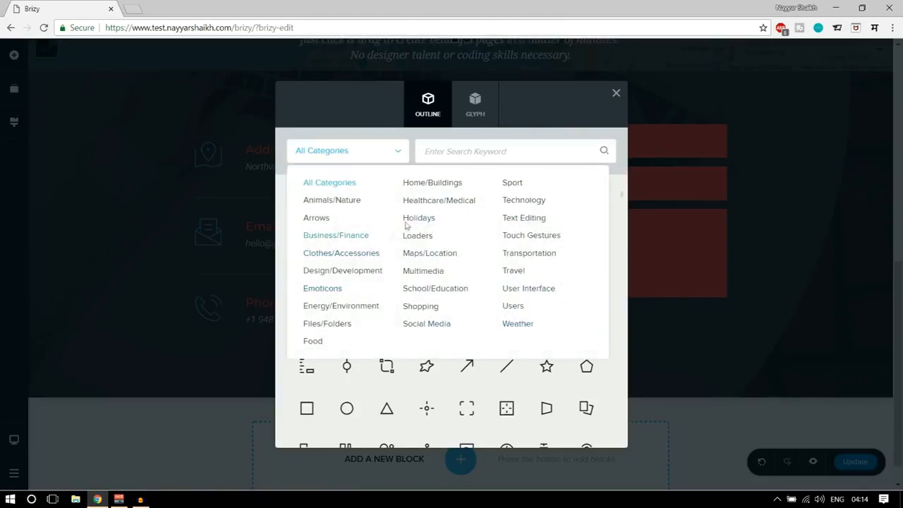
pyautogui.click(513, 273)
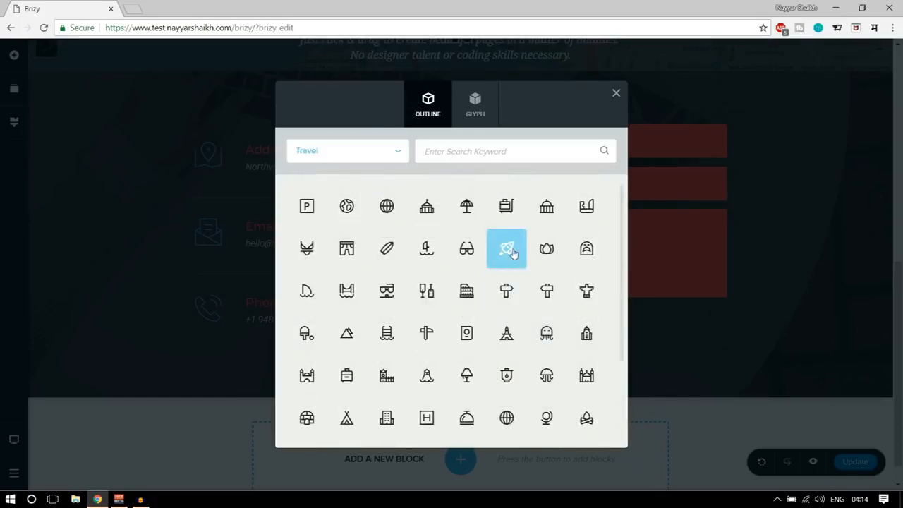
pyautogui.click(506, 254)
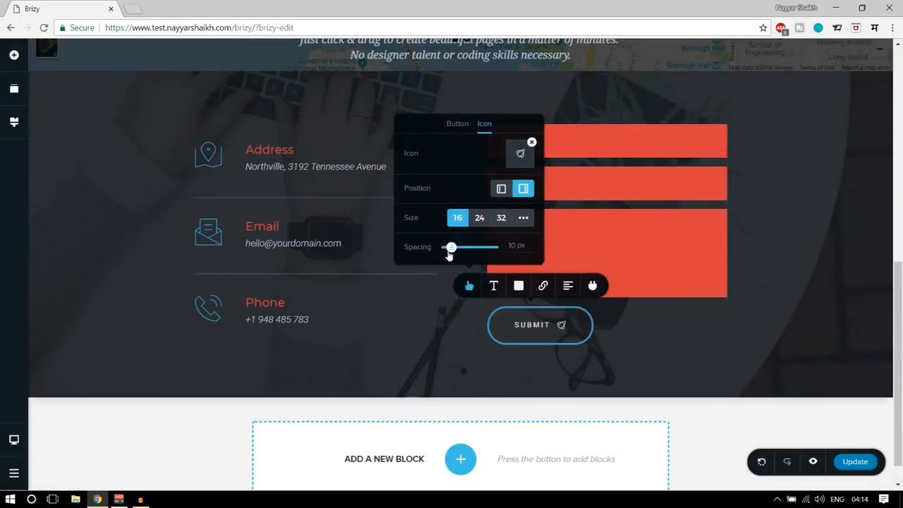
# Set the Submit button's icon size to 32, keep it after the text and set its spacing to 21 px.
pyautogui.click(479, 220)
pyautogui.click(501, 218)
pyautogui.click(501, 190)
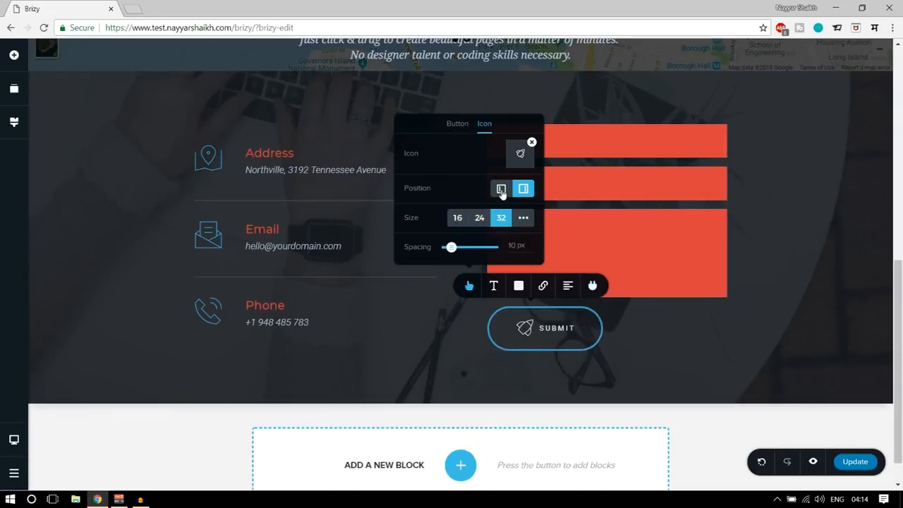
pyautogui.click(523, 194)
pyautogui.moveTo(451, 248)
pyautogui.mouseDown()
pyautogui.moveTo(468, 247)
pyautogui.moveTo(457, 247)
pyautogui.mouseUp()
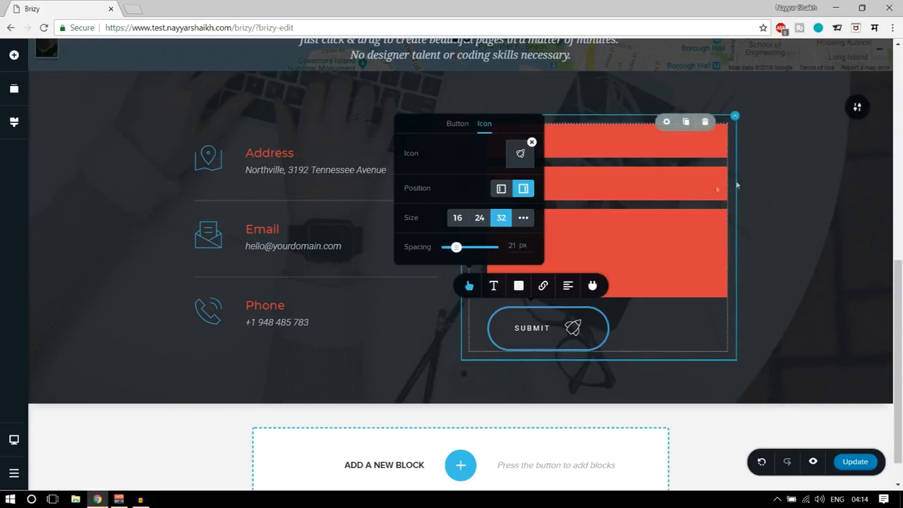
pyautogui.click(782, 170)
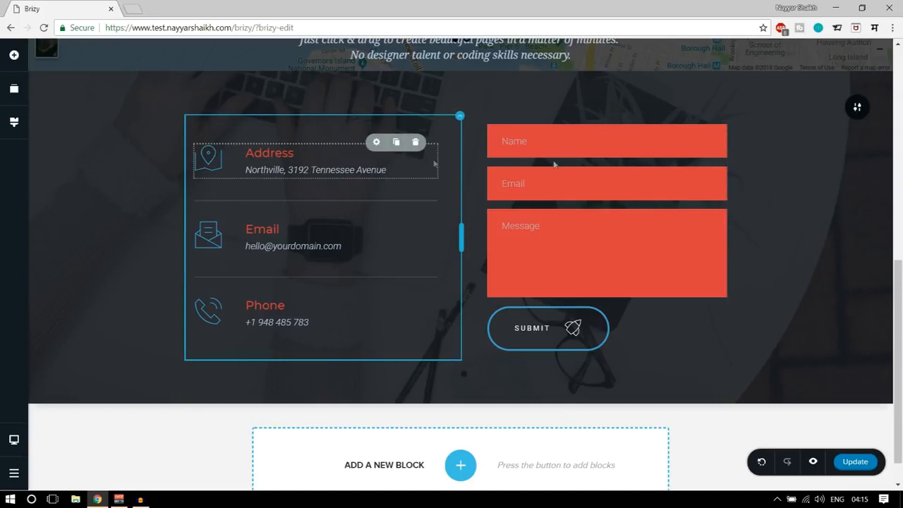
# Try the off-white palette colour on the Address heading and undo the colour change.
pyautogui.click(260, 153)
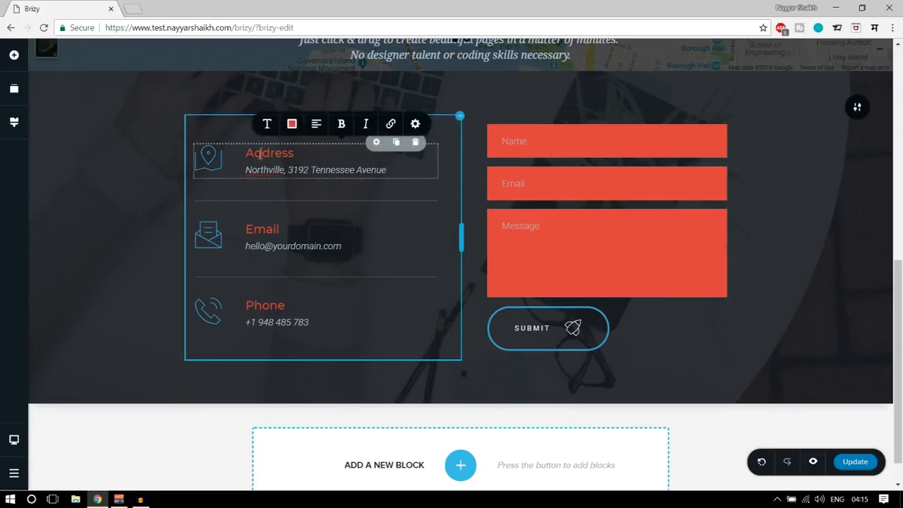
pyautogui.click(292, 127)
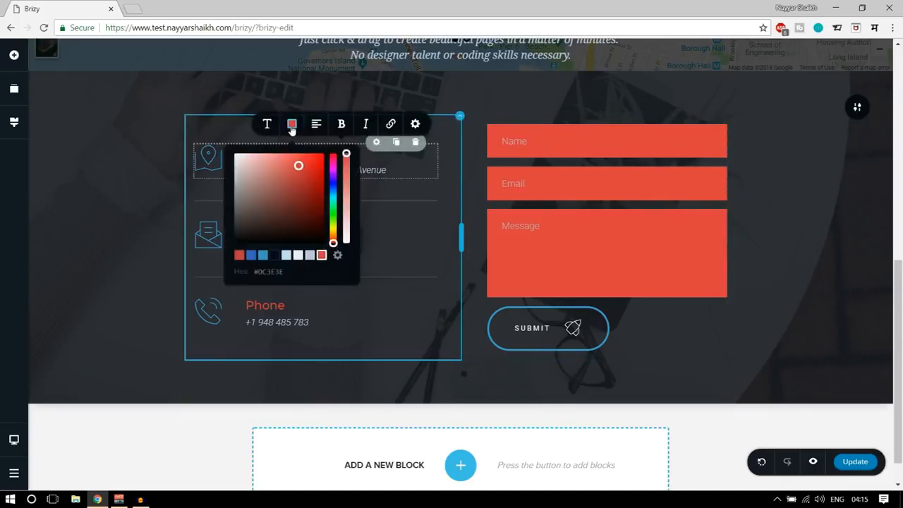
pyautogui.click(299, 255)
pyautogui.click(381, 250)
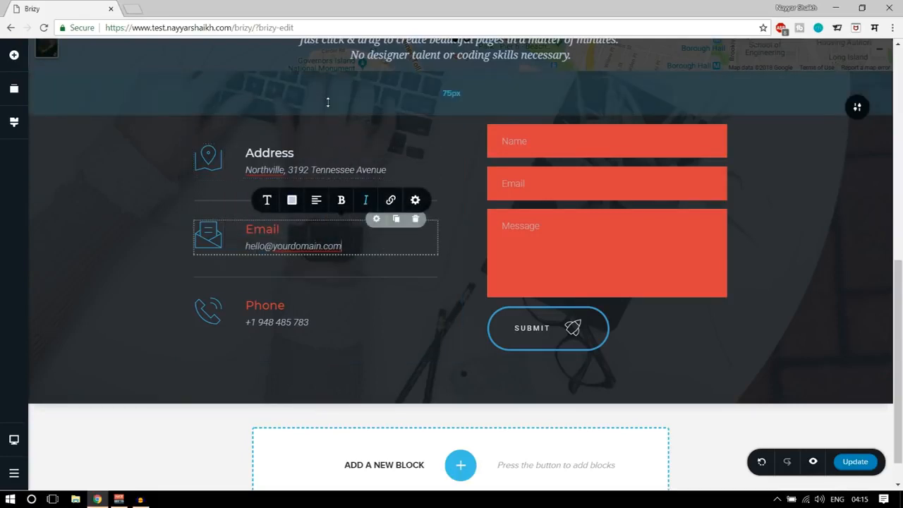
pyautogui.click(436, 138)
pyautogui.hotkey('ctrl', 'z')
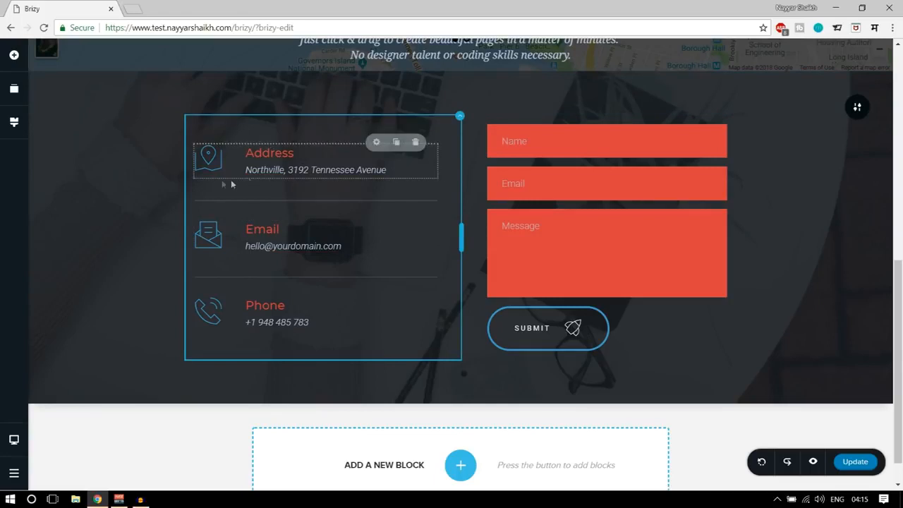
# Change the first colour of the global styling palette from red to a muted grey-blue.
pyautogui.click(14, 124)
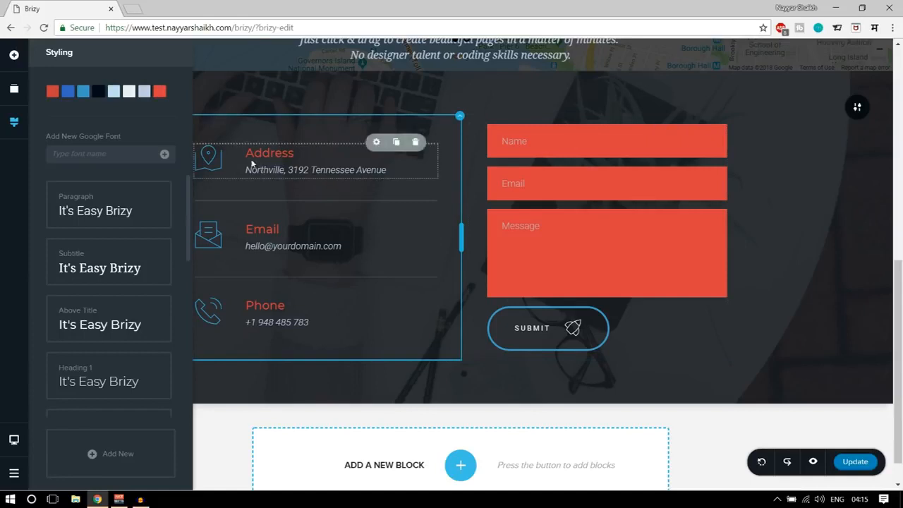
pyautogui.click(52, 94)
pyautogui.moveTo(97, 149); pyautogui.dragTo(143, 152)
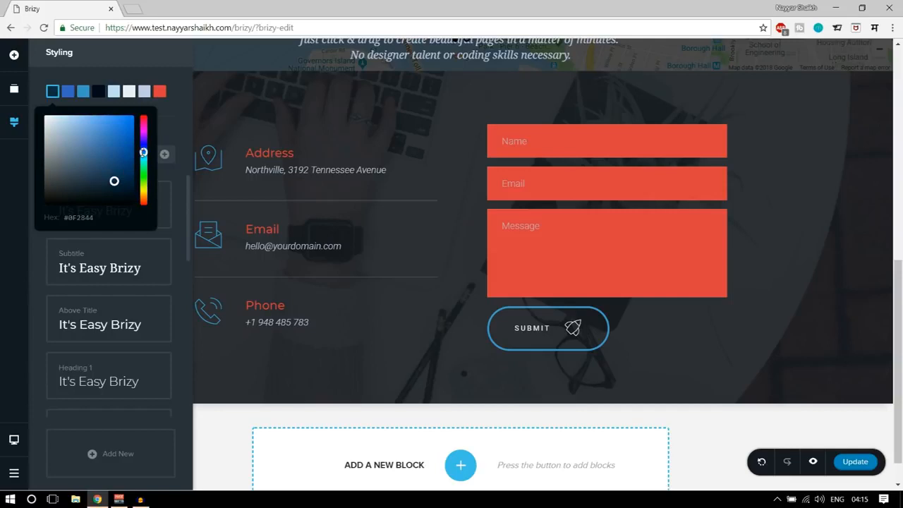
pyautogui.moveTo(110, 184); pyautogui.dragTo(71, 139)
# Change the last colour of the global palette, used by the form fields and contact headings, to a medium blue.
pyautogui.click(157, 93)
pyautogui.click(124, 141)
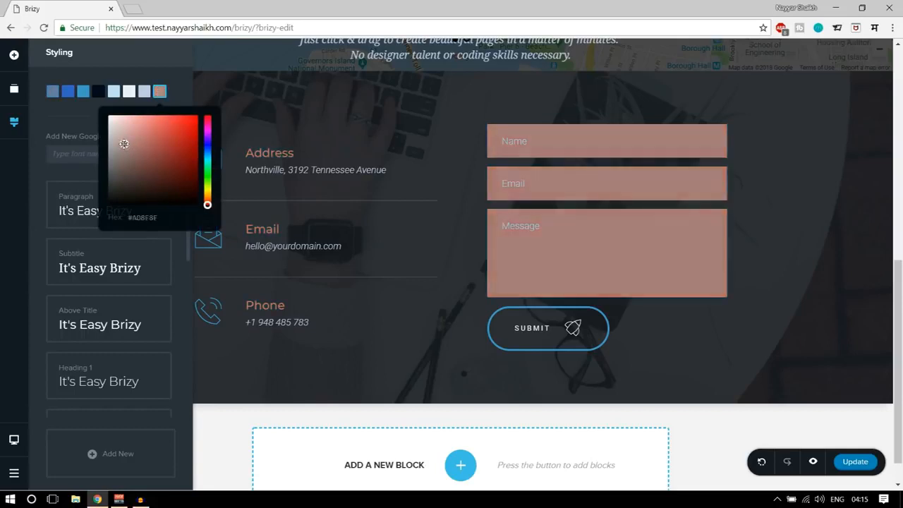
pyautogui.moveTo(123, 142); pyautogui.dragTo(122, 165)
pyautogui.moveTo(207, 146); pyautogui.dragTo(208, 148)
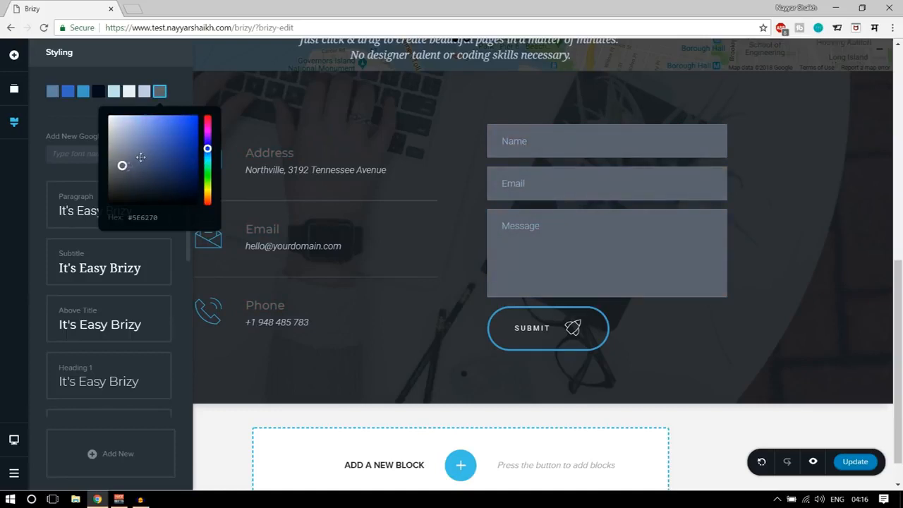
pyautogui.moveTo(154, 153)
pyautogui.mouseDown()
pyautogui.moveTo(162, 169)
pyautogui.moveTo(158, 146)
pyautogui.mouseUp()
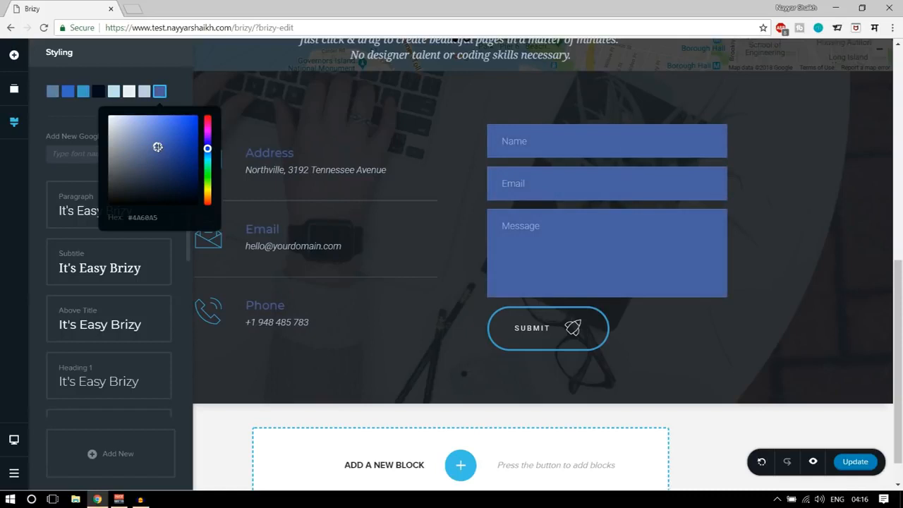
pyautogui.click(312, 95)
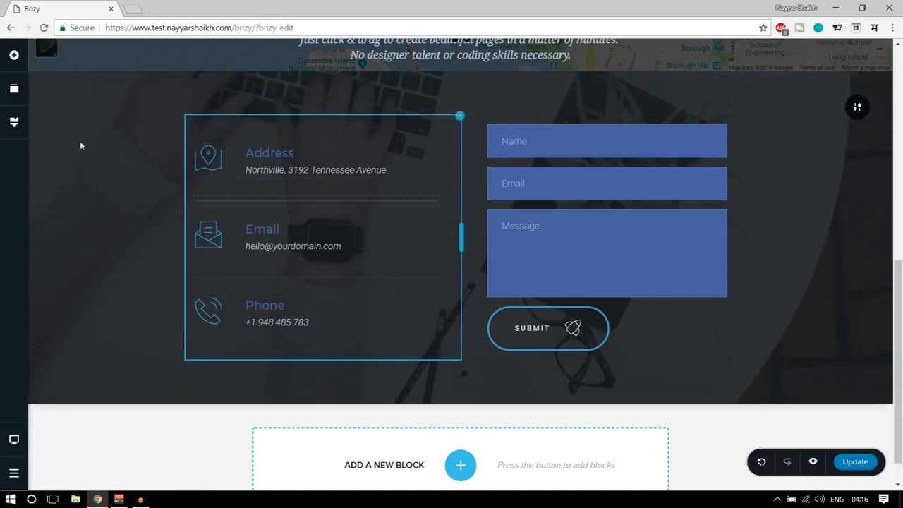
# Change the third colour of the global palette, used by the contact icons and button outline, to red #C53E40.
pyautogui.click(16, 122)
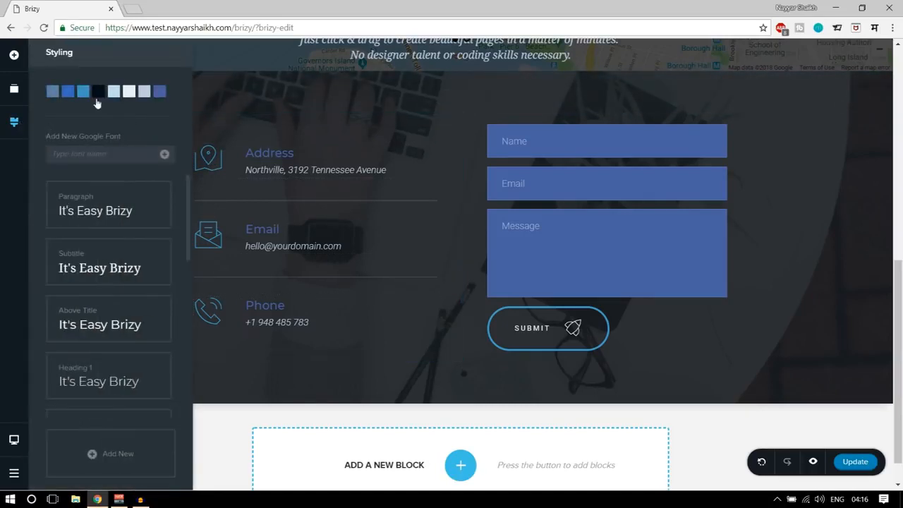
pyautogui.click(84, 93)
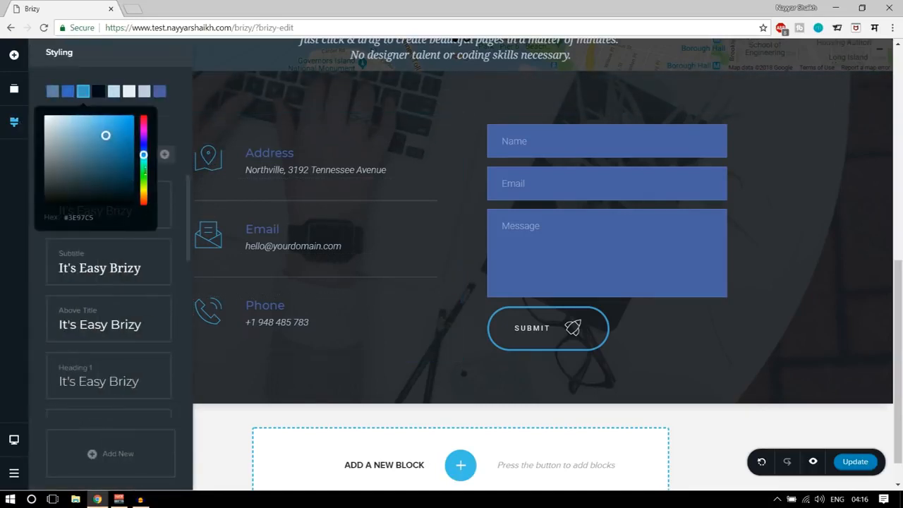
pyautogui.moveTo(140, 129); pyautogui.dragTo(140, 117)
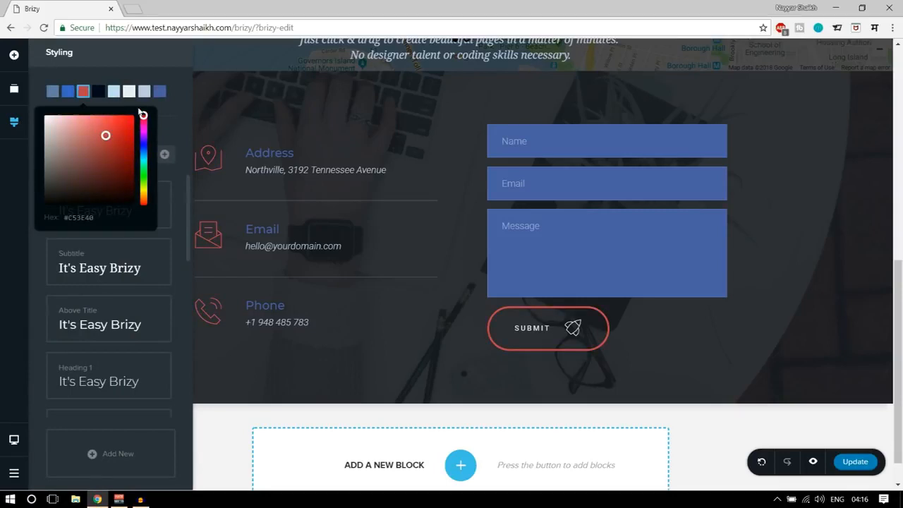
# Close the global styling settings and review the recoloured header and contact blocks on the page.
pyautogui.click(231, 127)
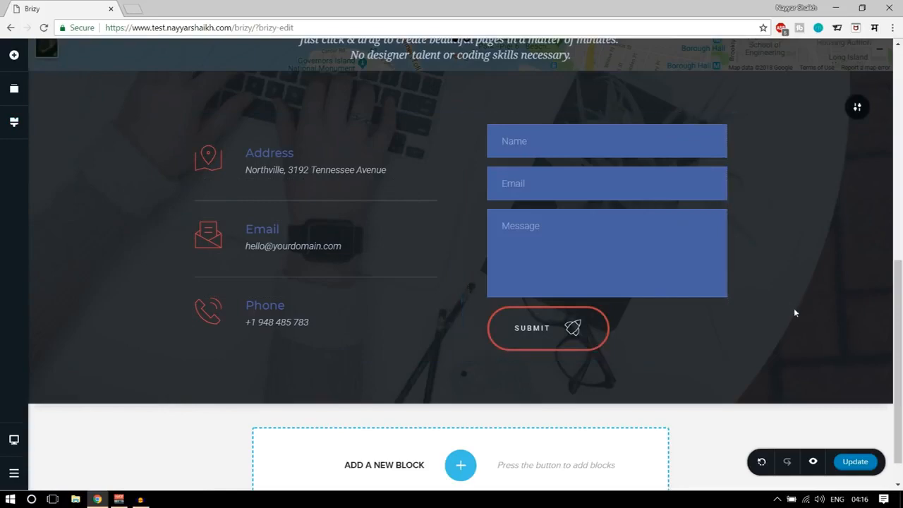
pyautogui.scroll(7, 794, 309)
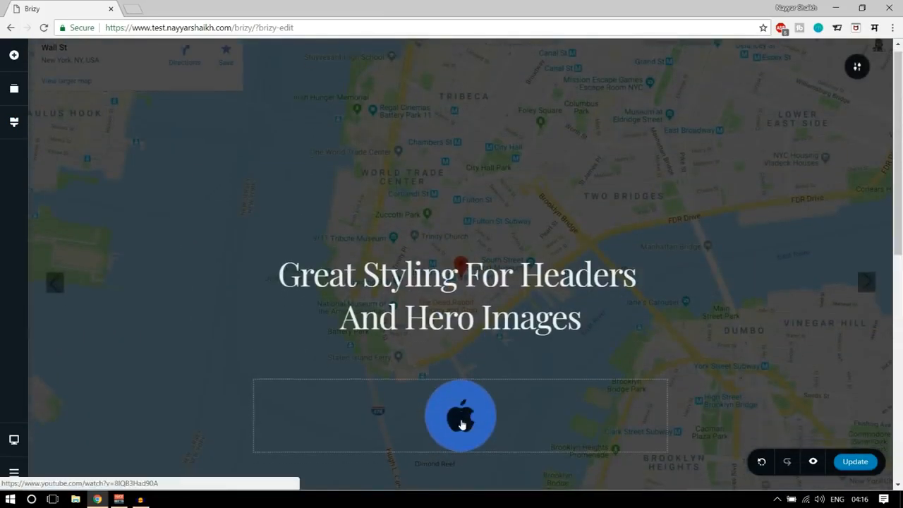
pyautogui.scroll(-7, 462, 424)
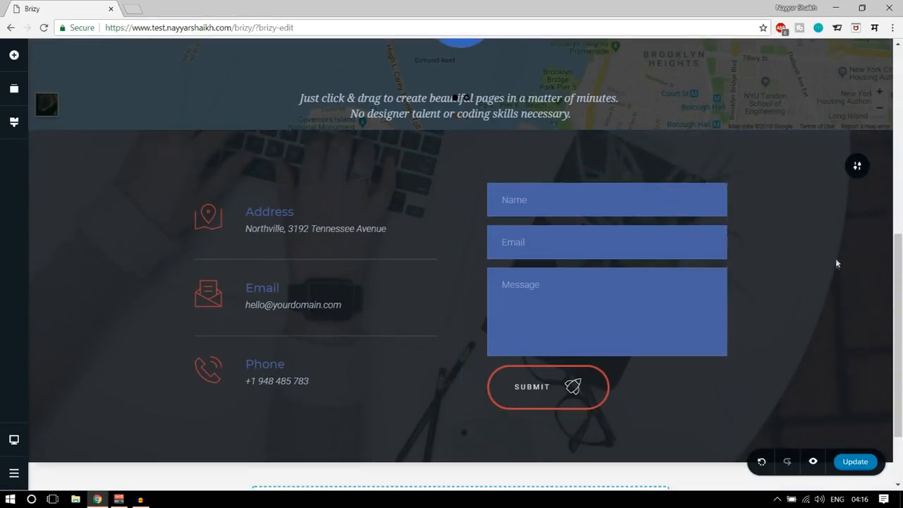
pyautogui.scroll(7, 837, 268)
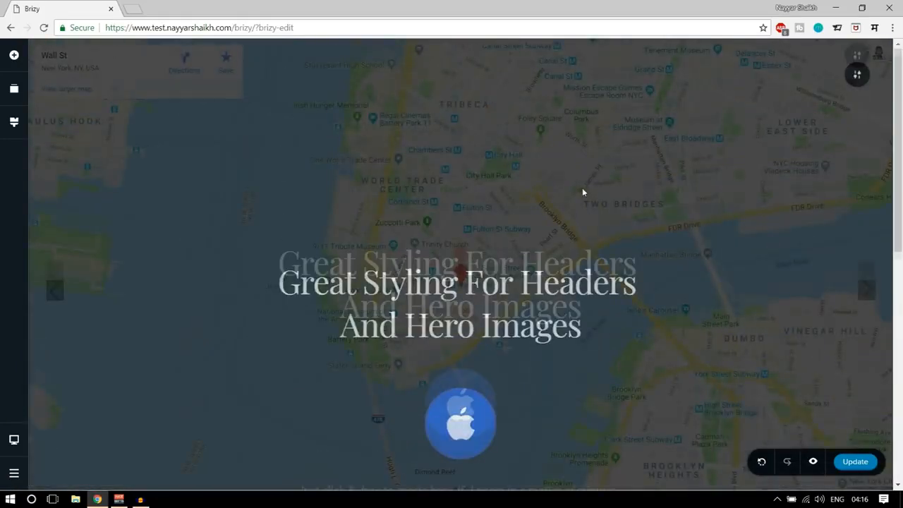
pyautogui.scroll(-5, 498, 322)
pyautogui.scroll(5, 494, 332)
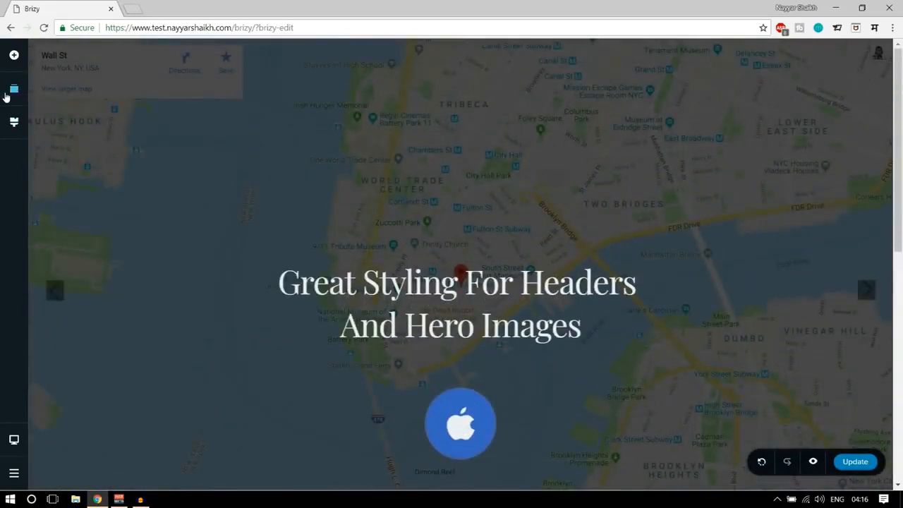
# Reorder the page blocks so the dark contact block sits above the map header block.
pyautogui.click(5, 96)
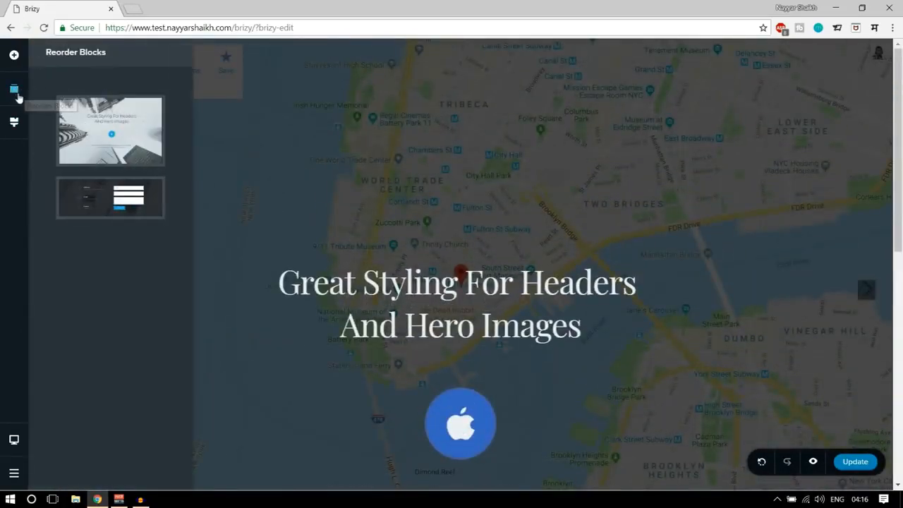
pyautogui.moveTo(102, 113)
pyautogui.moveTo(131, 219)
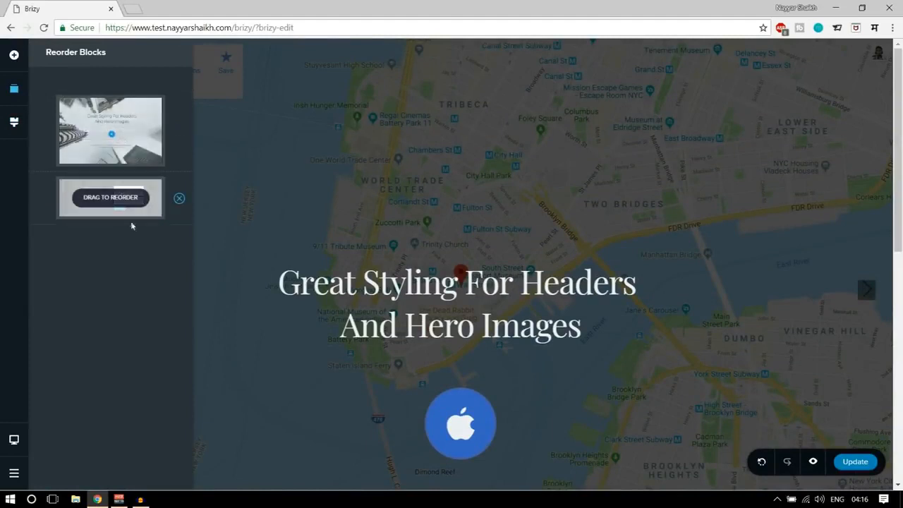
pyautogui.moveTo(136, 207); pyautogui.dragTo(138, 126)
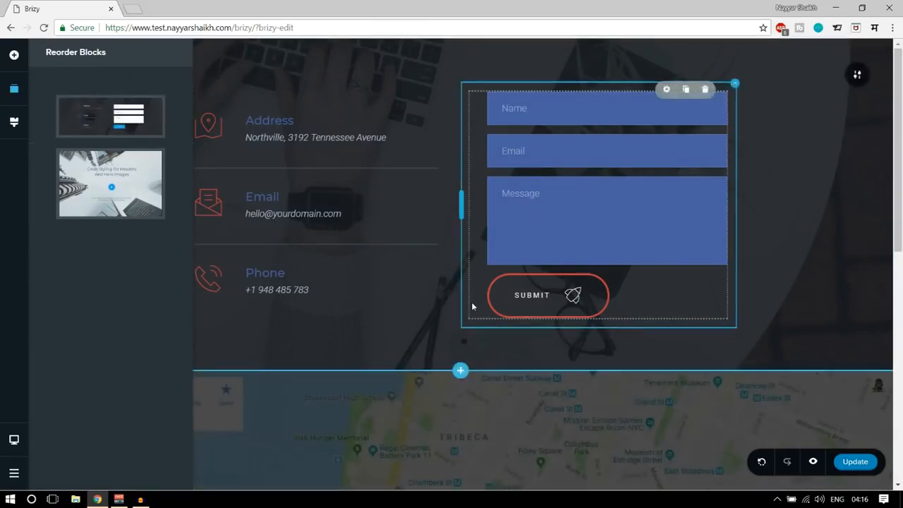
pyautogui.scroll(-1, 471, 302)
pyautogui.click(591, 365)
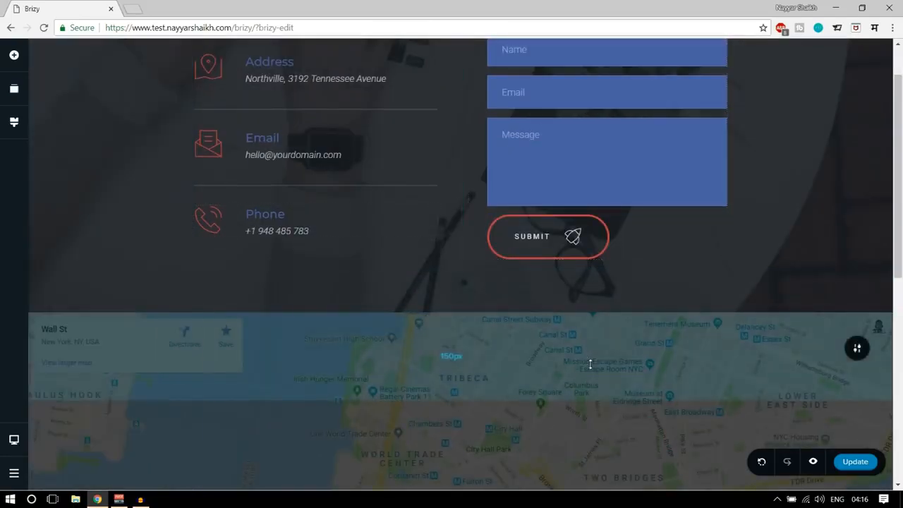
pyautogui.scroll(-8, 590, 365)
pyautogui.scroll(6, 623, 427)
pyautogui.scroll(3, 622, 429)
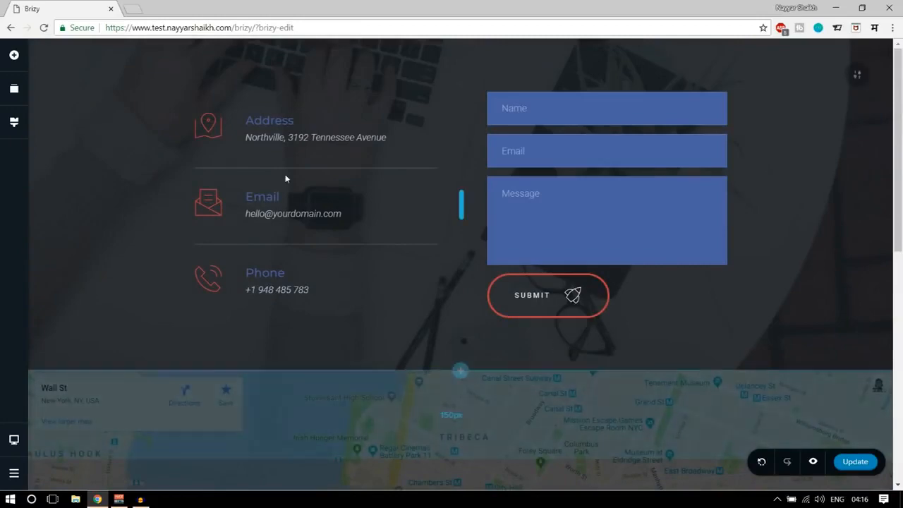
pyautogui.scroll(-8, 860, 241)
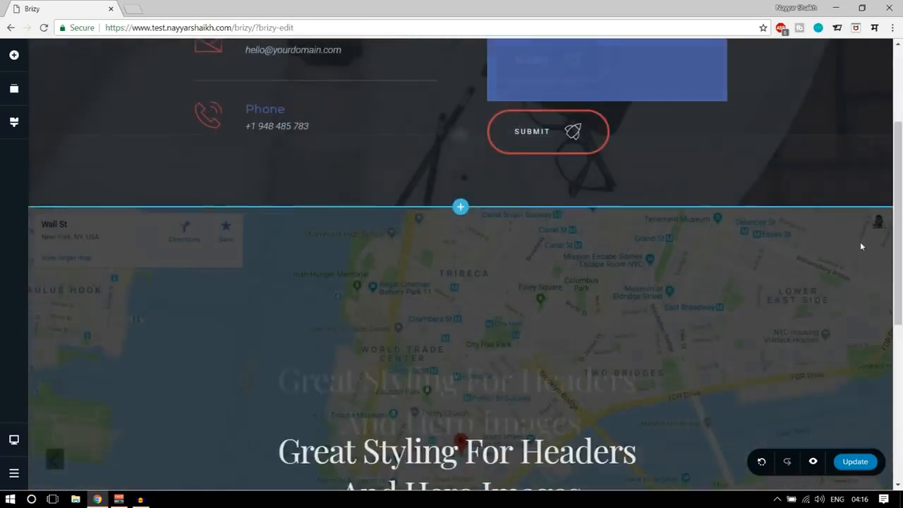
pyautogui.scroll(8, 846, 296)
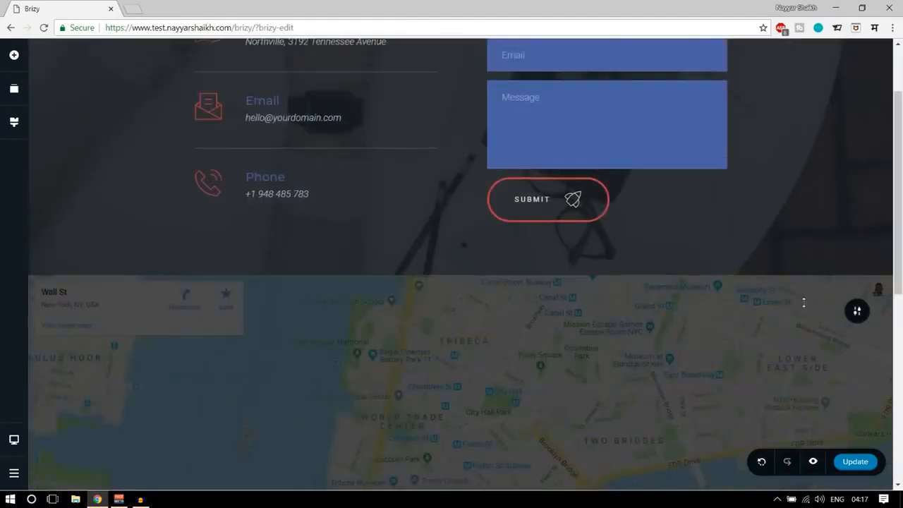
# Examine both blocks in the mobile view, then return to the desktop view and review the page.
pyautogui.click(16, 441)
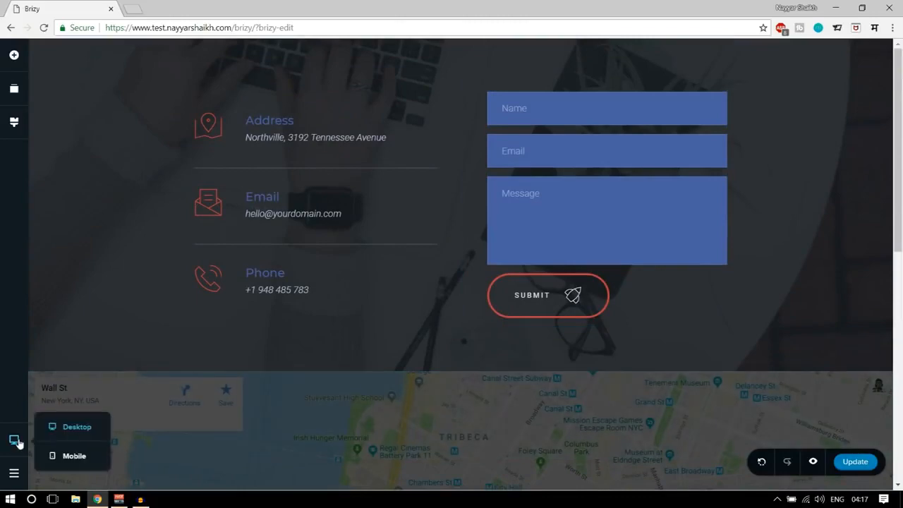
pyautogui.click(70, 456)
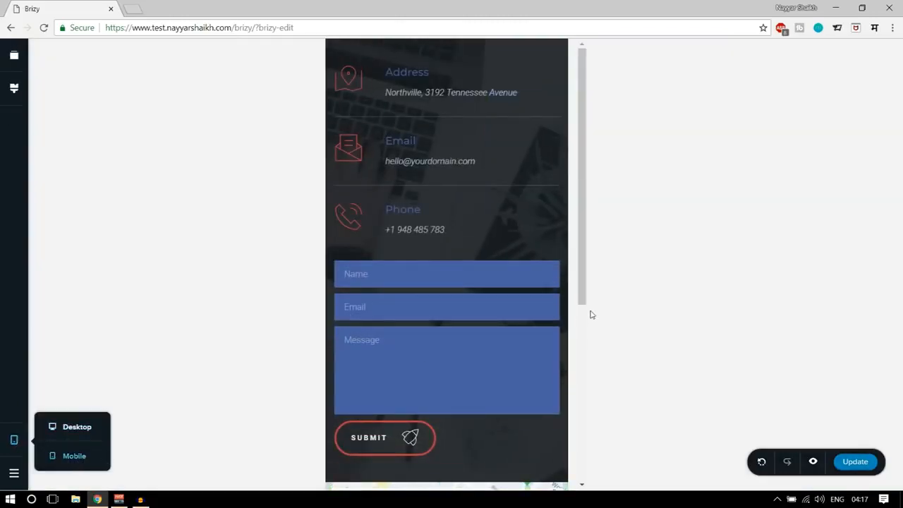
pyautogui.scroll(-5, 501, 311)
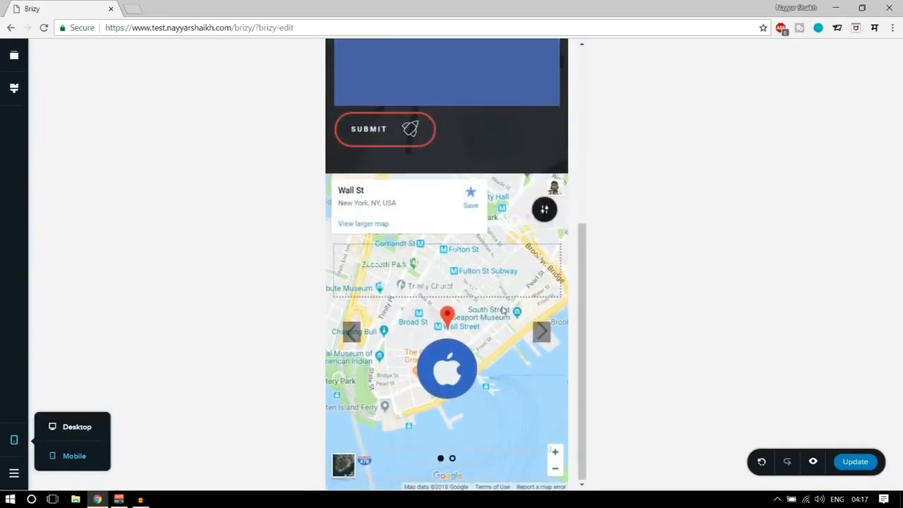
pyautogui.scroll(5, 449, 181)
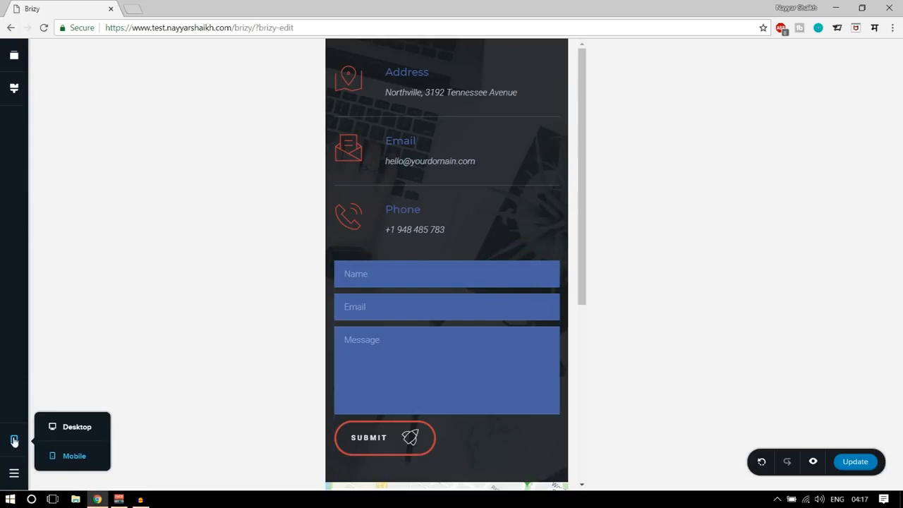
pyautogui.click(76, 432)
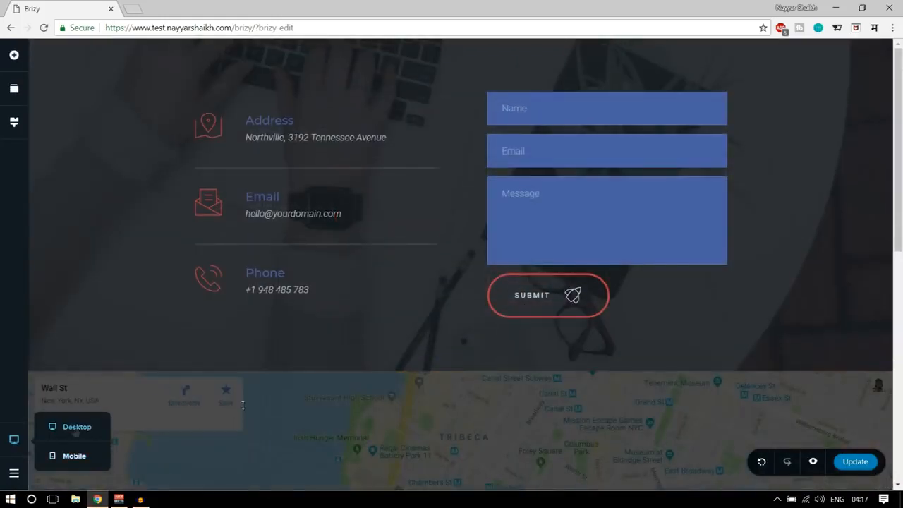
pyautogui.scroll(-3, 785, 343)
pyautogui.scroll(-3, 785, 346)
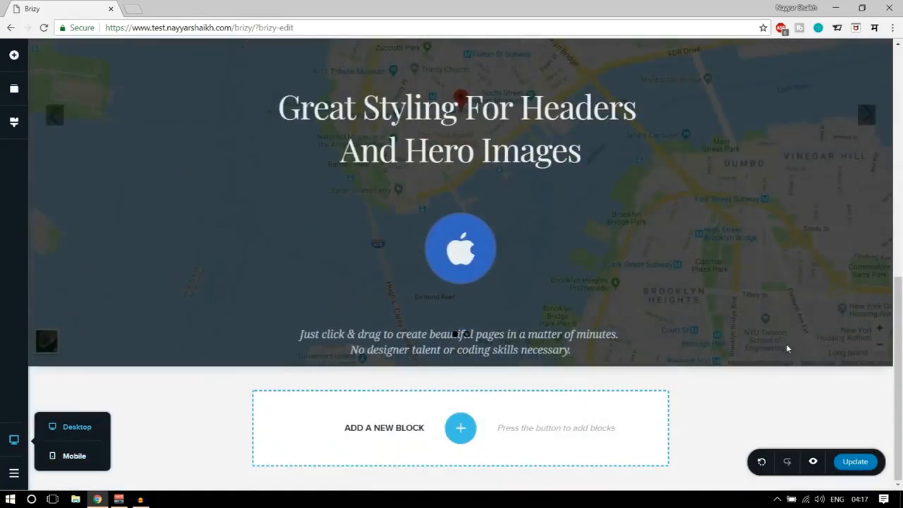
pyautogui.scroll(10, 644, 299)
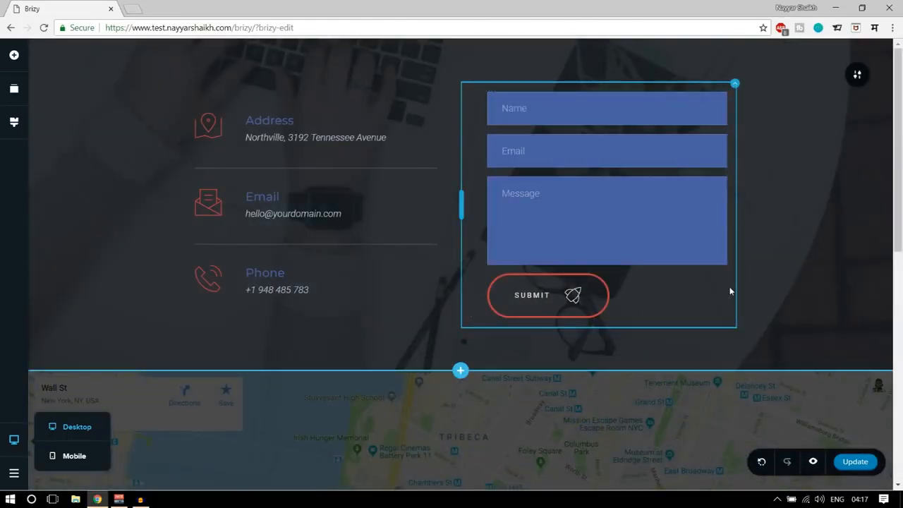
# Add a blank block below the map header and delete the right one of its two empty columns.
pyautogui.scroll(-6, 730, 291)
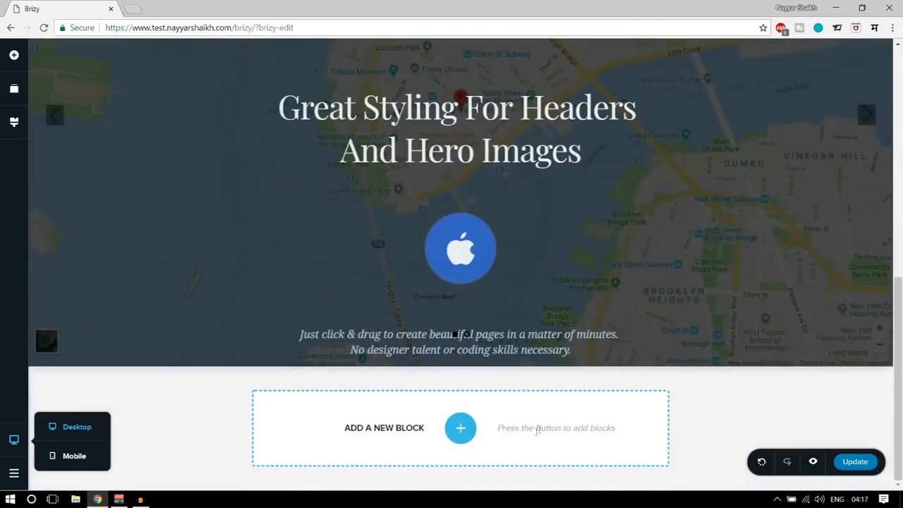
pyautogui.click(460, 428)
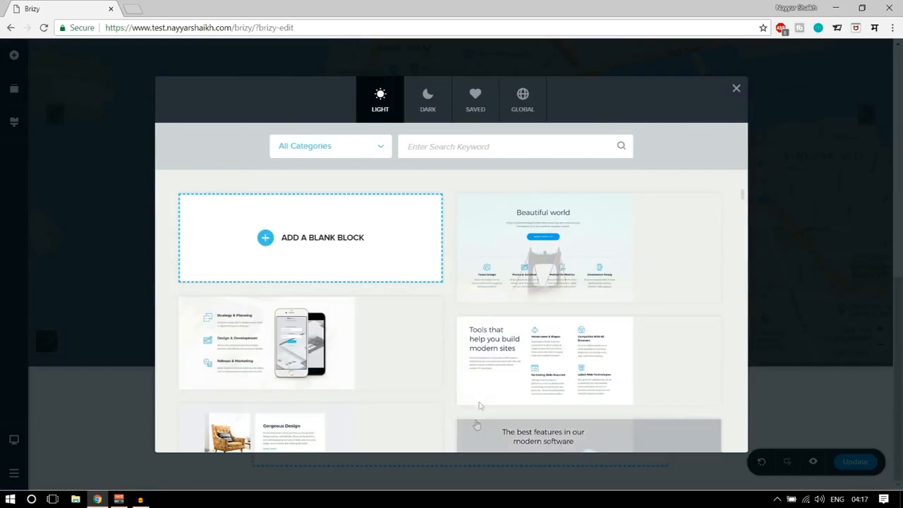
pyautogui.scroll(-3, 573, 406)
pyautogui.scroll(3, 571, 411)
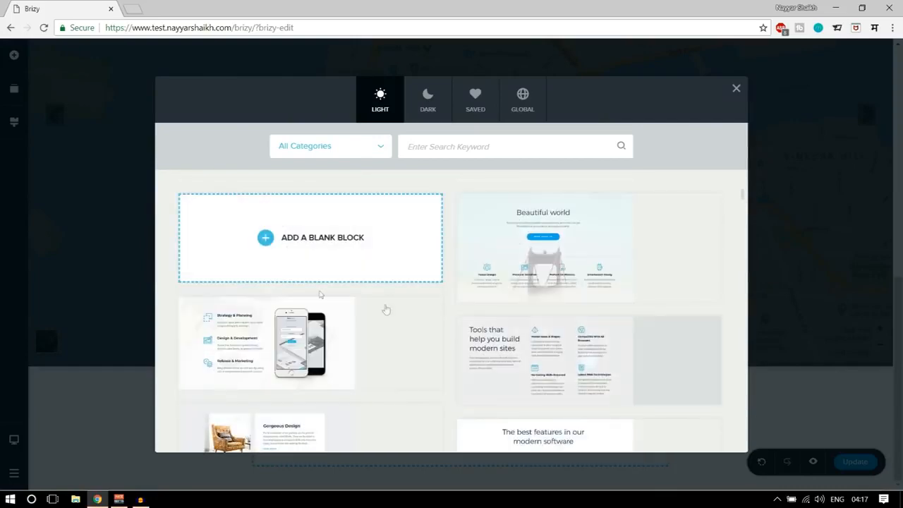
pyautogui.click(320, 244)
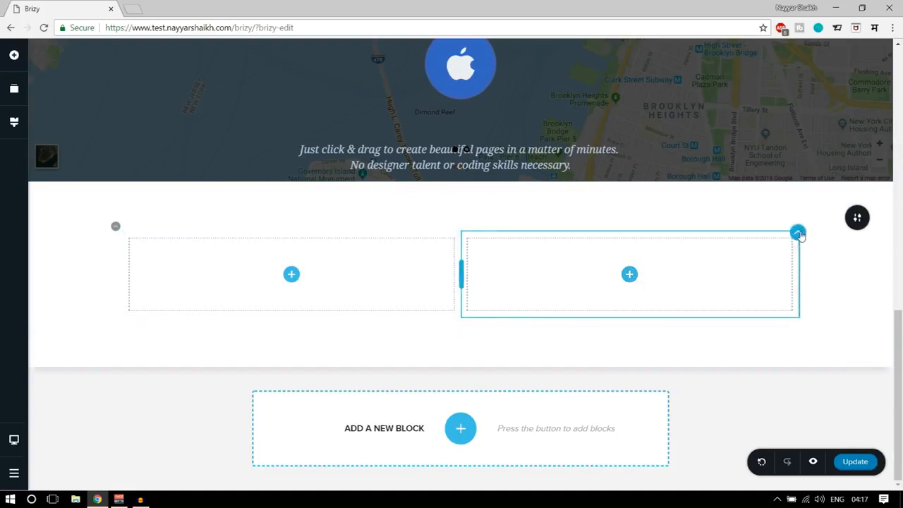
pyautogui.click(799, 237)
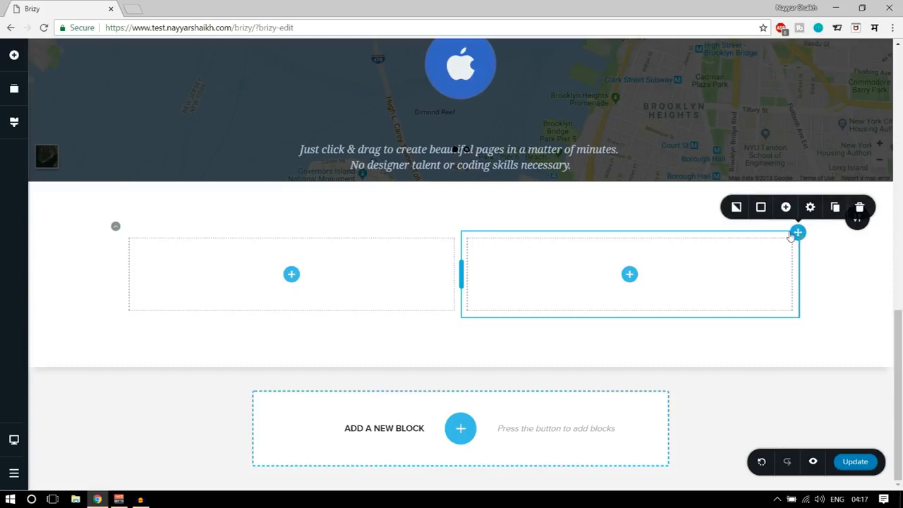
pyautogui.click(860, 207)
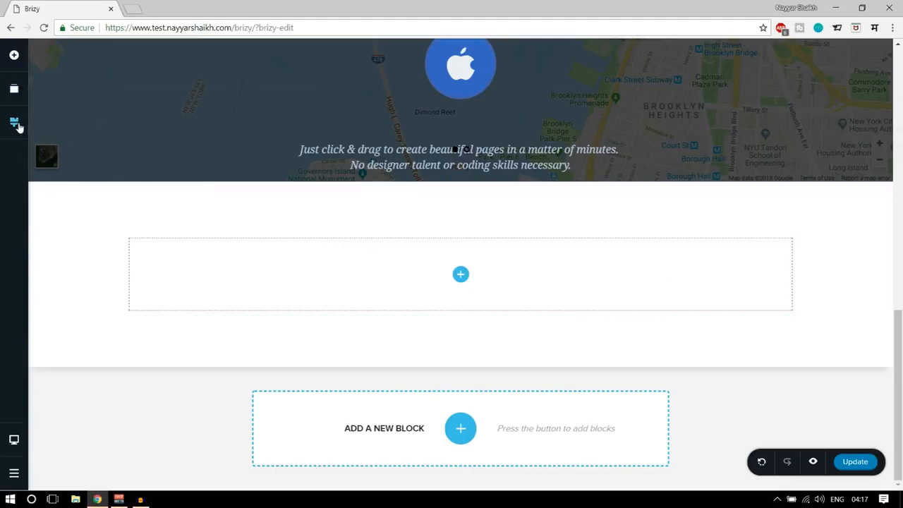
# Place a Progress element in the empty column of the new blank block.
pyautogui.click(13, 55)
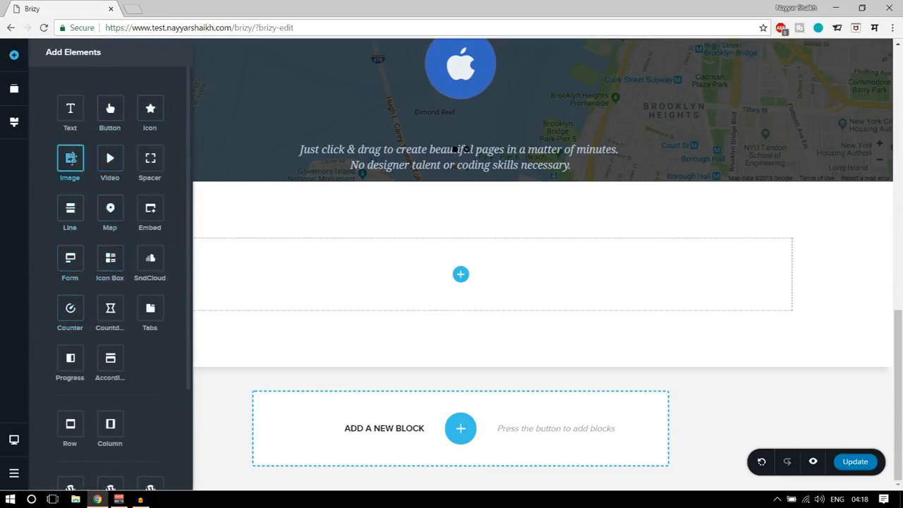
pyautogui.moveTo(71, 363); pyautogui.dragTo(430, 275)
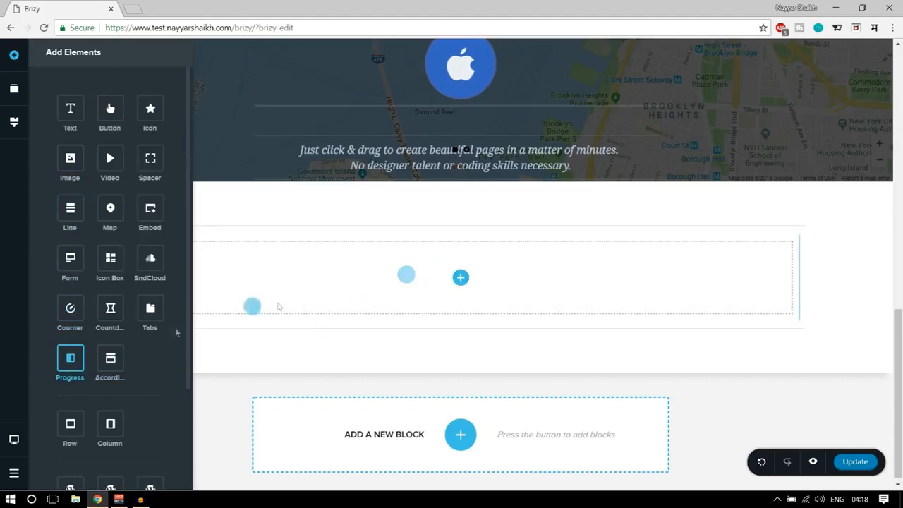
pyautogui.moveTo(445, 274); pyautogui.dragTo(444, 274)
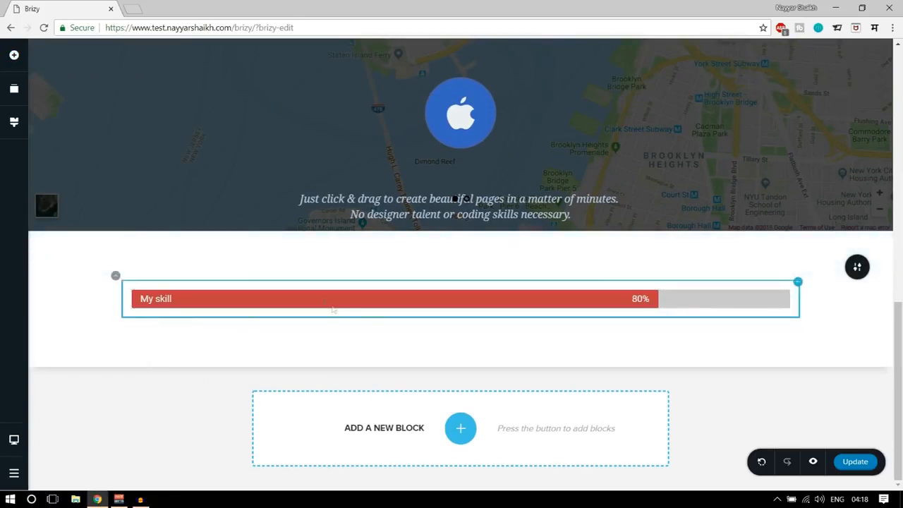
# Set the text size of the progress bar's label to 20.
pyautogui.click(318, 299)
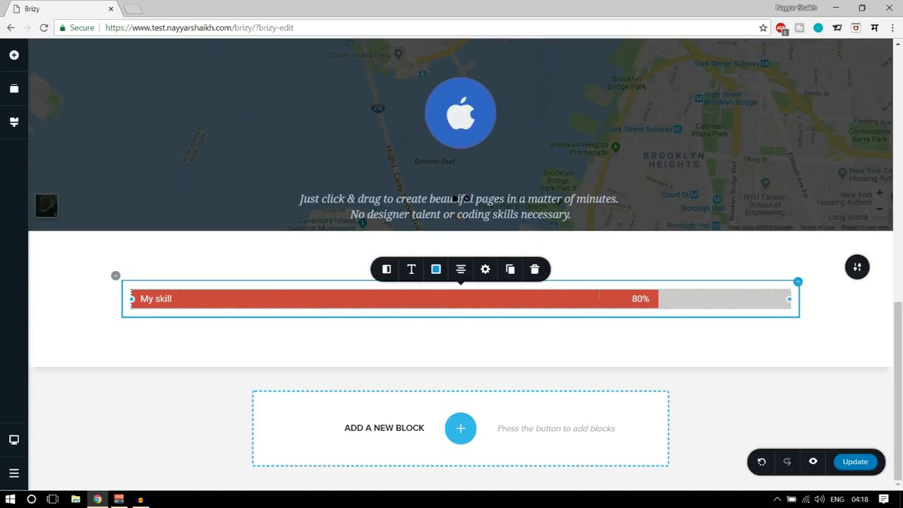
pyautogui.click(759, 254)
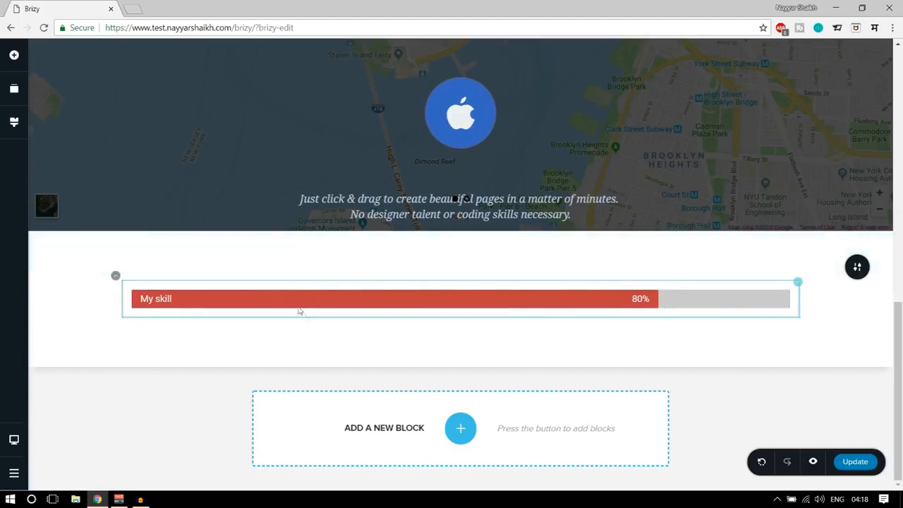
pyautogui.click(299, 306)
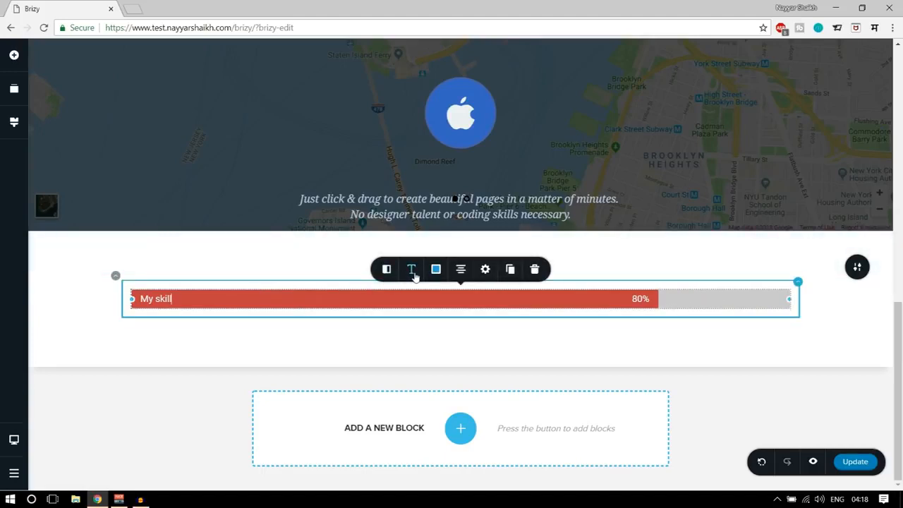
pyautogui.click(413, 271)
pyautogui.click(458, 193)
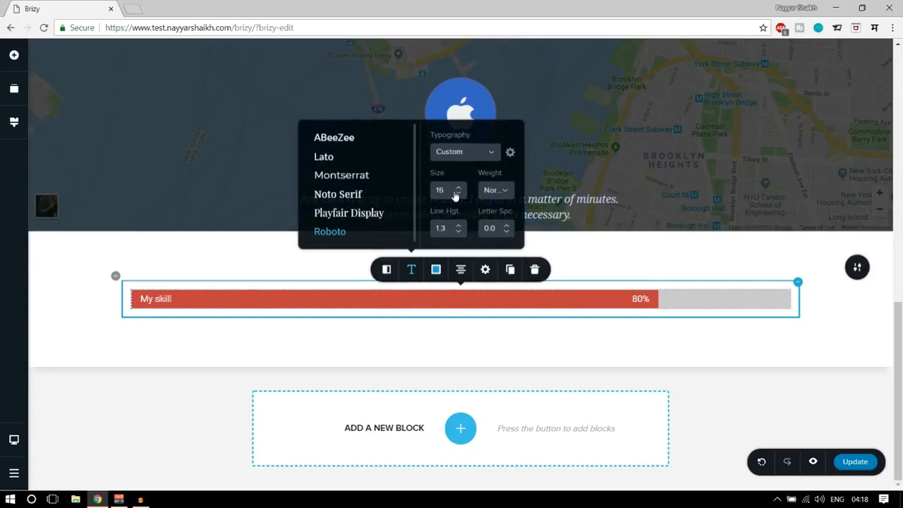
pyautogui.click(457, 189)
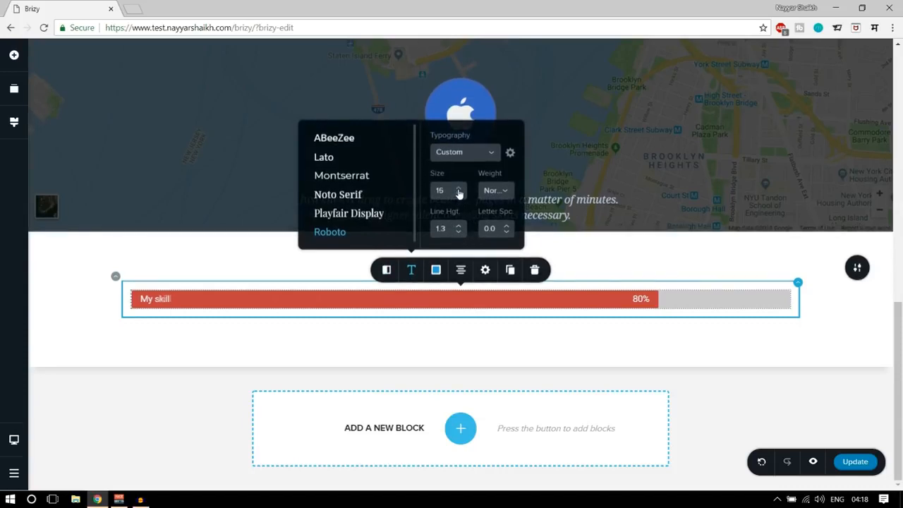
pyautogui.click(458, 189)
pyautogui.click(458, 189)
pyautogui.click(458, 193)
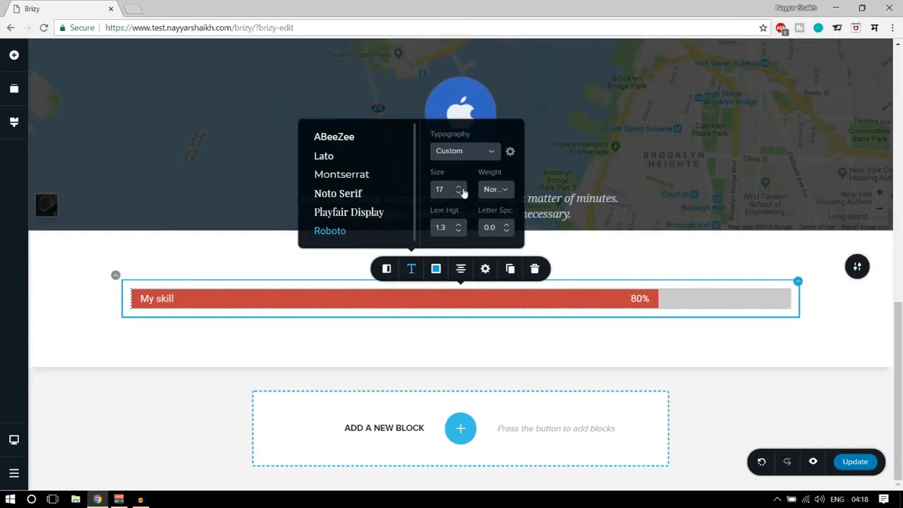
pyautogui.click(458, 189)
pyautogui.click(458, 189)
pyautogui.click(458, 189)
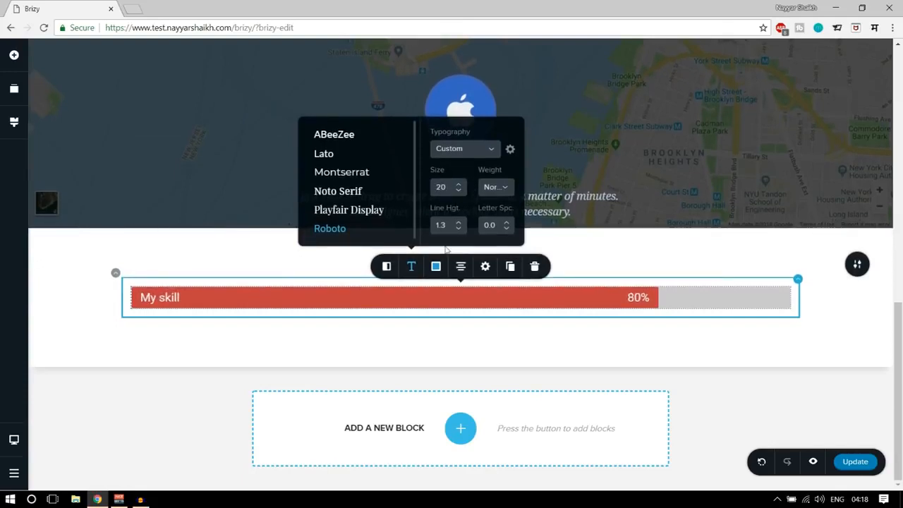
# Change the progress bar's fill colour to light blue #34A1C3.
pyautogui.click(437, 268)
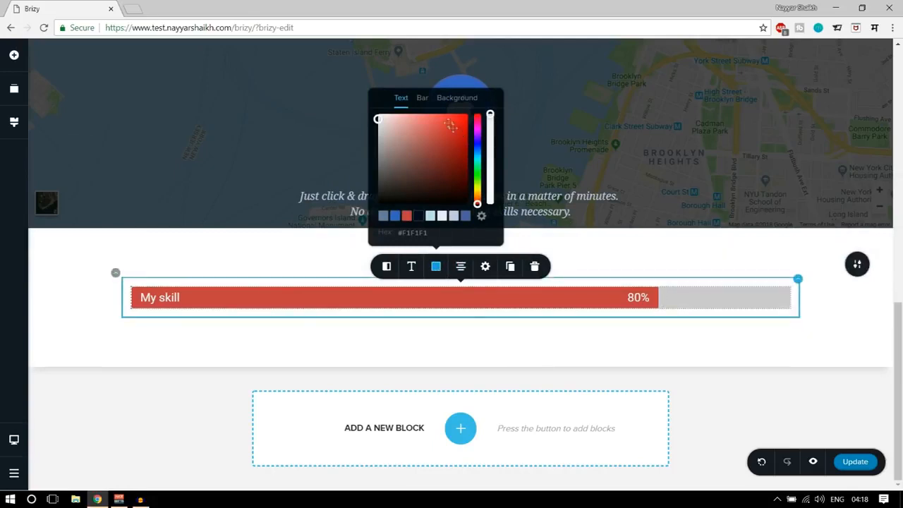
pyautogui.click(421, 100)
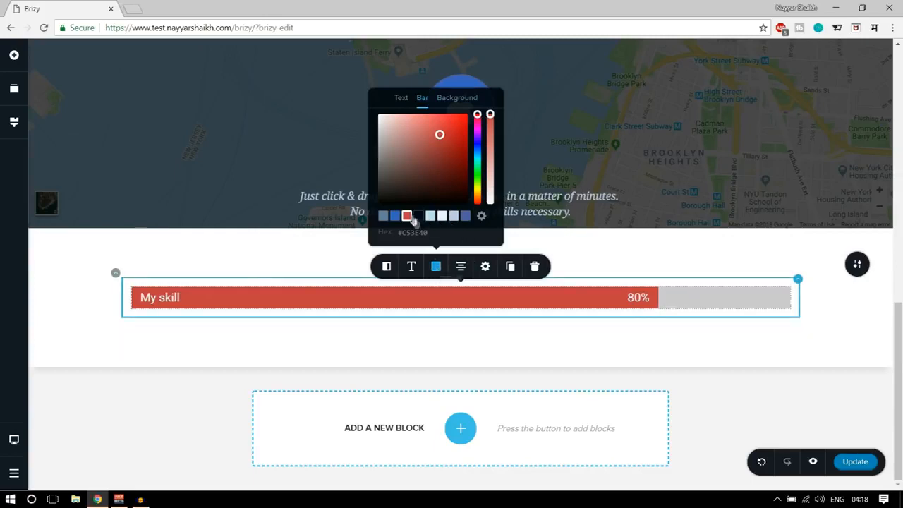
pyautogui.click(395, 216)
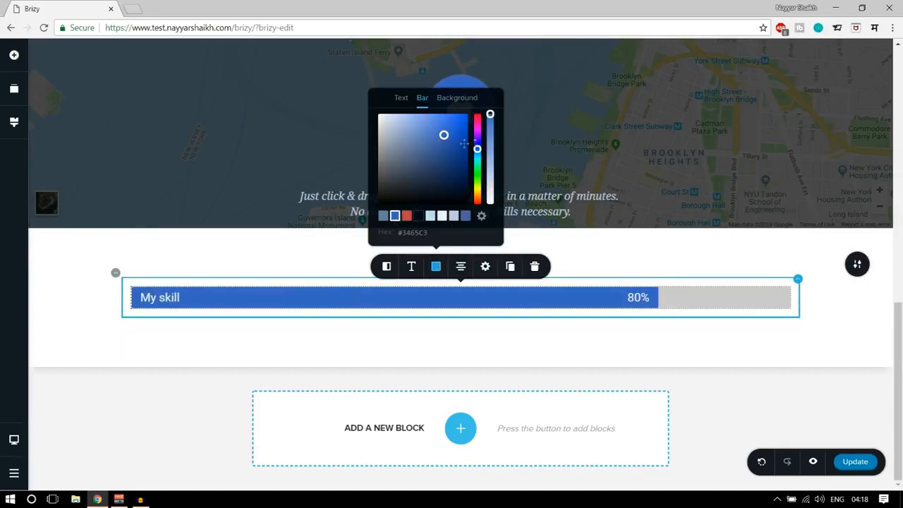
pyautogui.moveTo(477, 149); pyautogui.dragTo(477, 156)
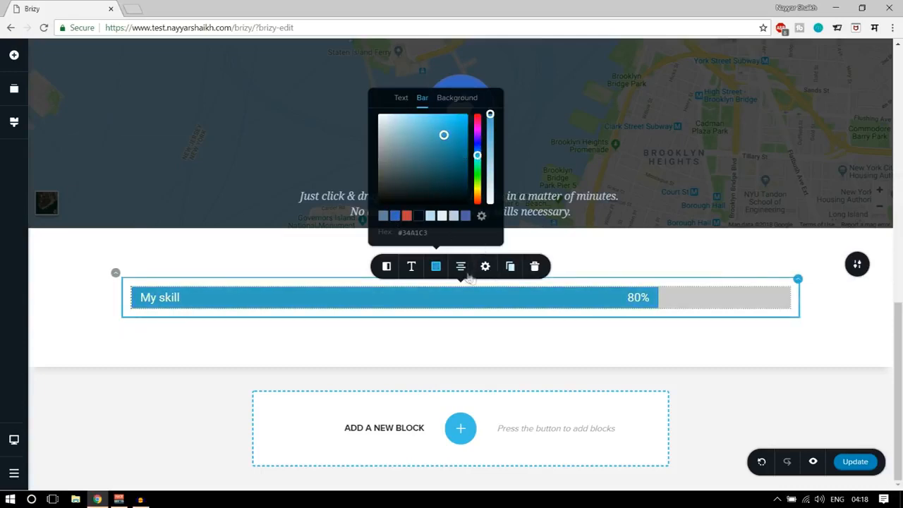
# Set the progress bar's width to 55 % and centre it in its column.
pyautogui.click(463, 271)
pyautogui.click(485, 266)
pyautogui.moveTo(509, 211); pyautogui.dragTo(488, 204)
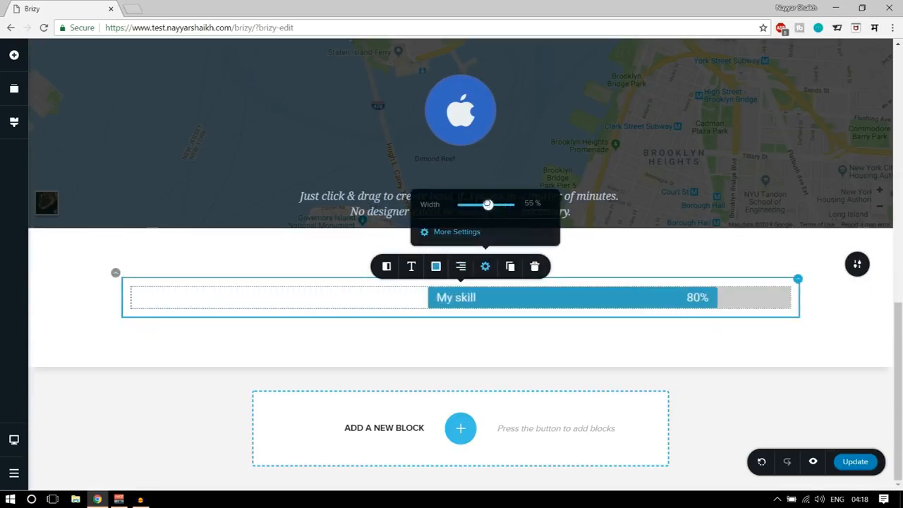
pyautogui.click(461, 266)
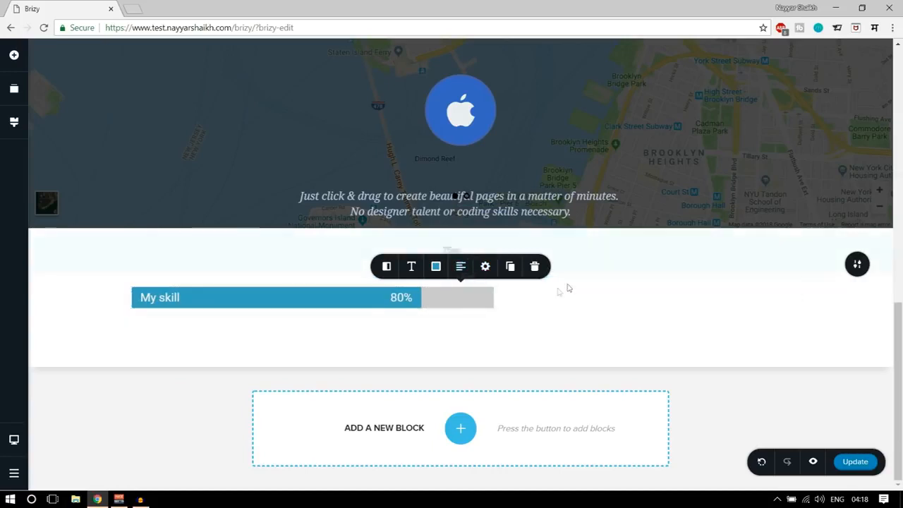
pyautogui.click(463, 272)
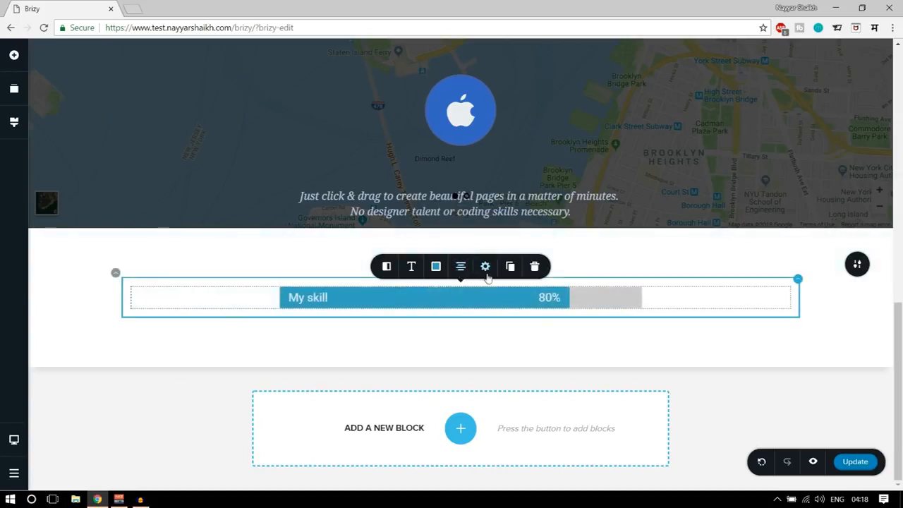
# Duplicate the progress bar three times to make a stack of four bars.
pyautogui.click(510, 267)
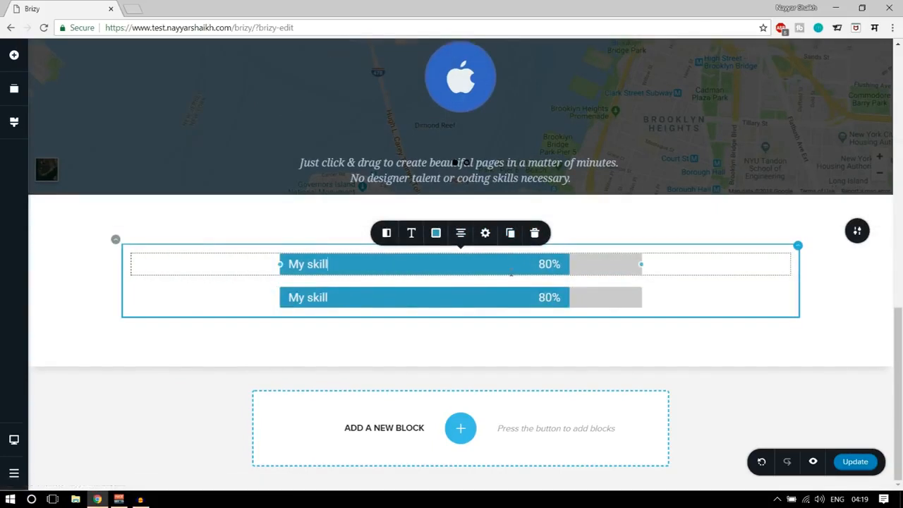
pyautogui.click(511, 235)
pyautogui.click(512, 221)
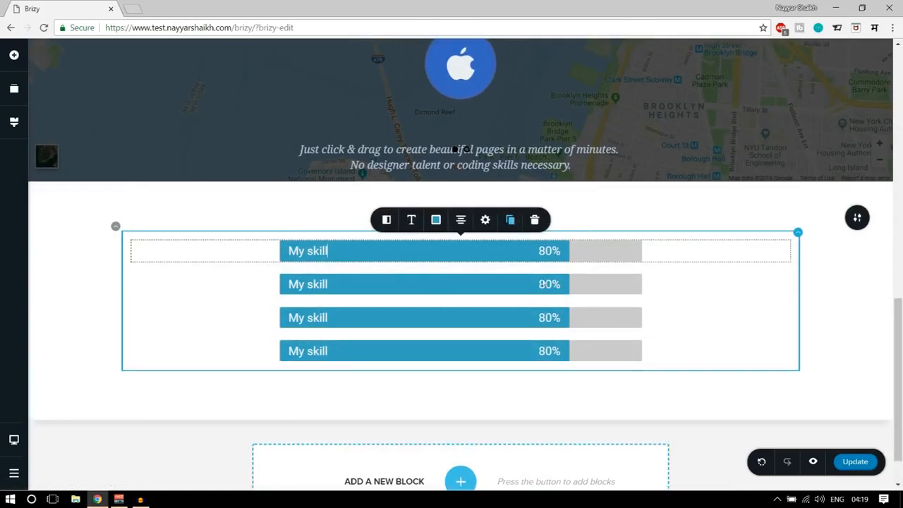
# Rename the label of the second progress bar to Projects.
pyautogui.click(413, 256)
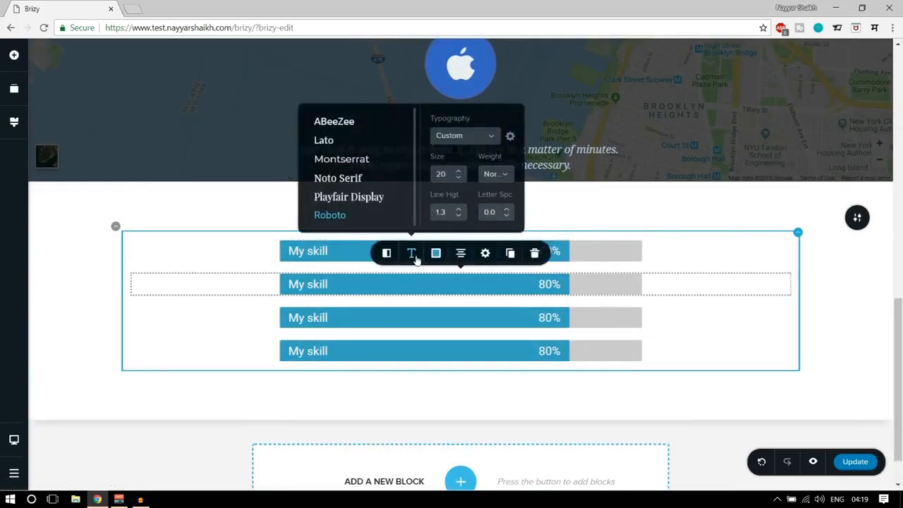
pyautogui.tripleClick(326, 284)
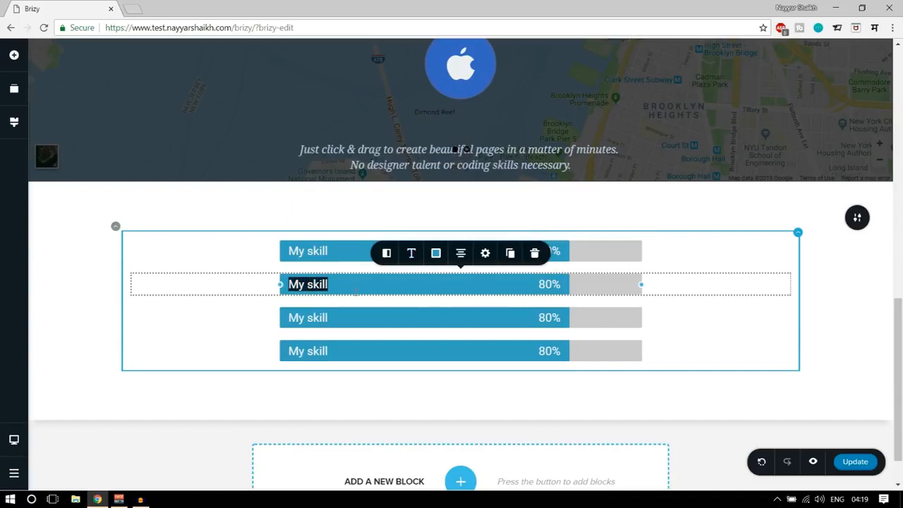
pyautogui.write('Projects')
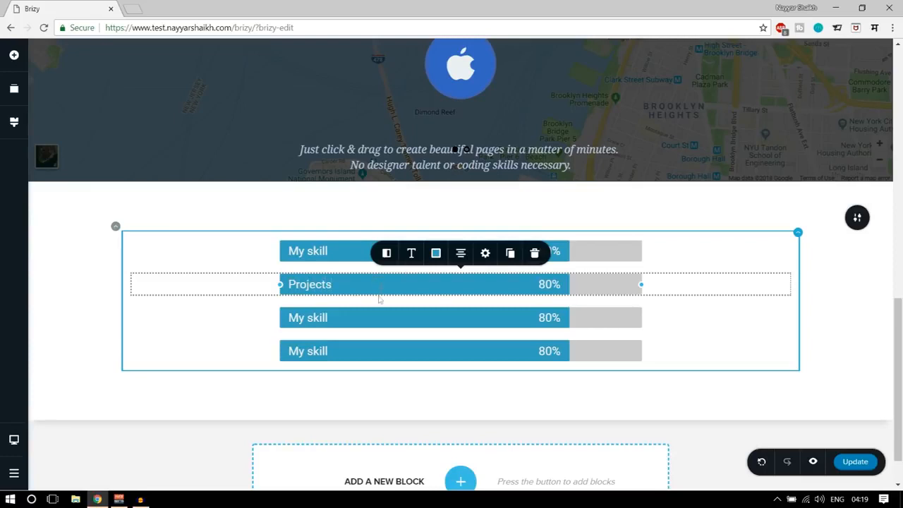
# Change the fill colour of the Projects bar to the darker blue #3465C3.
pyautogui.click(436, 254)
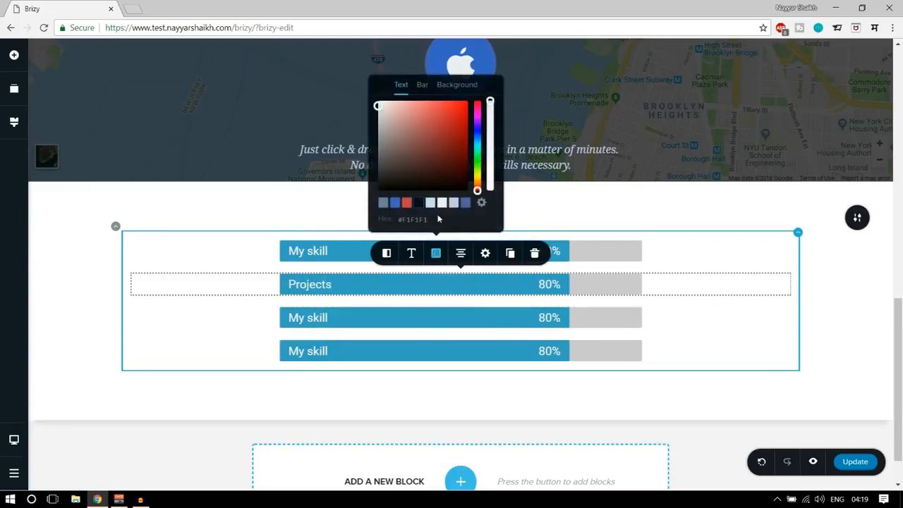
pyautogui.click(424, 87)
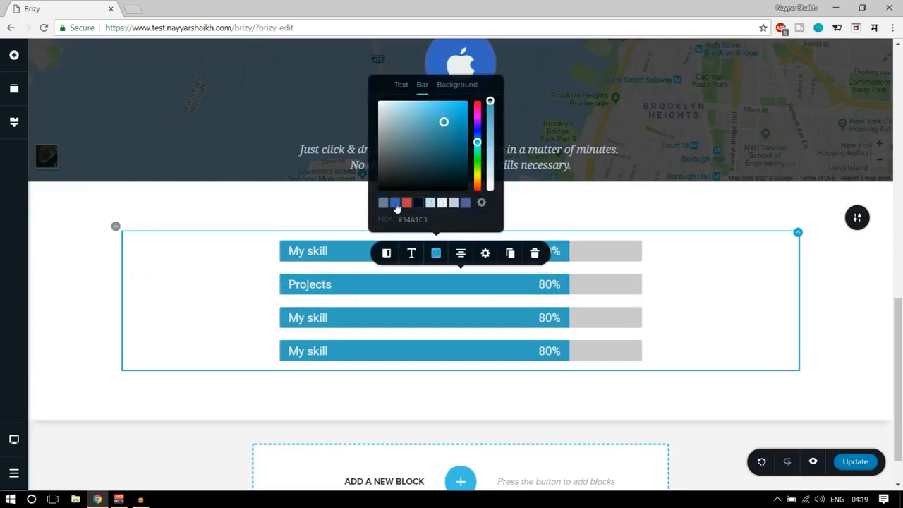
pyautogui.click(395, 204)
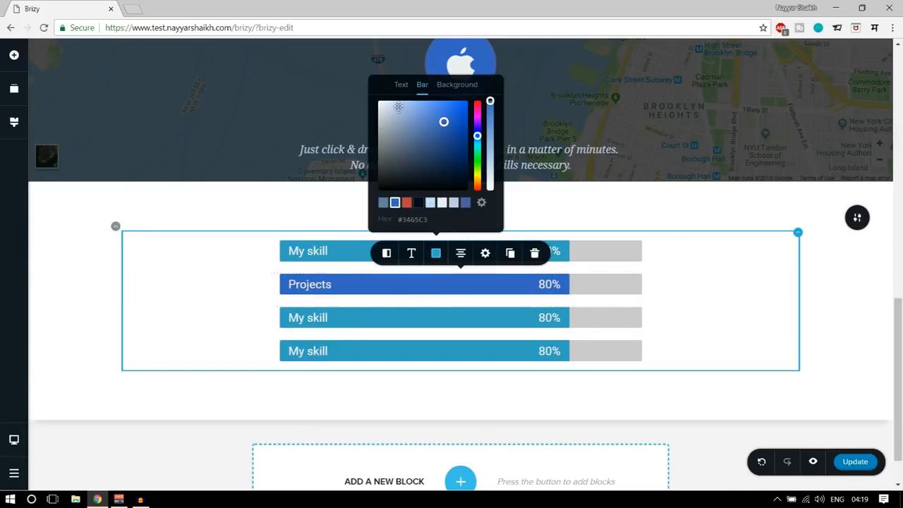
# Set the Projects bar to 52 % and toggle its percentage display off and on again.
pyautogui.click(550, 284)
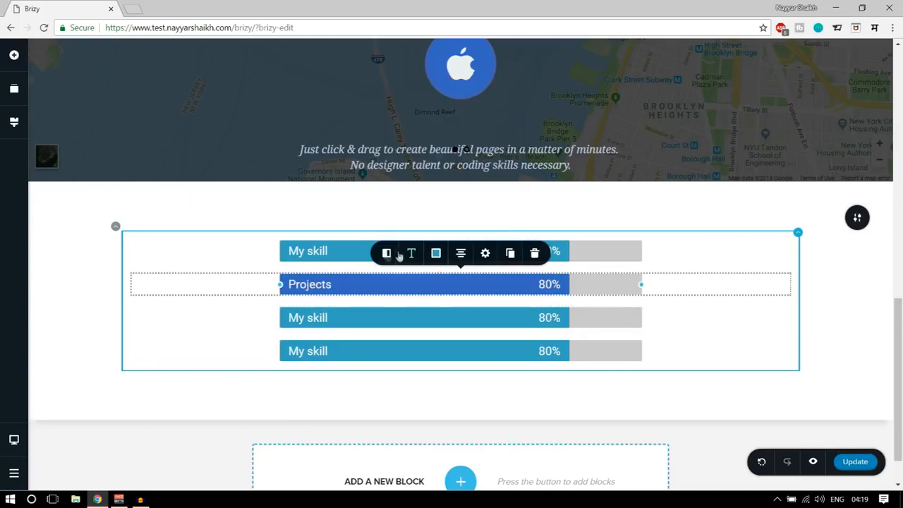
pyautogui.click(387, 258)
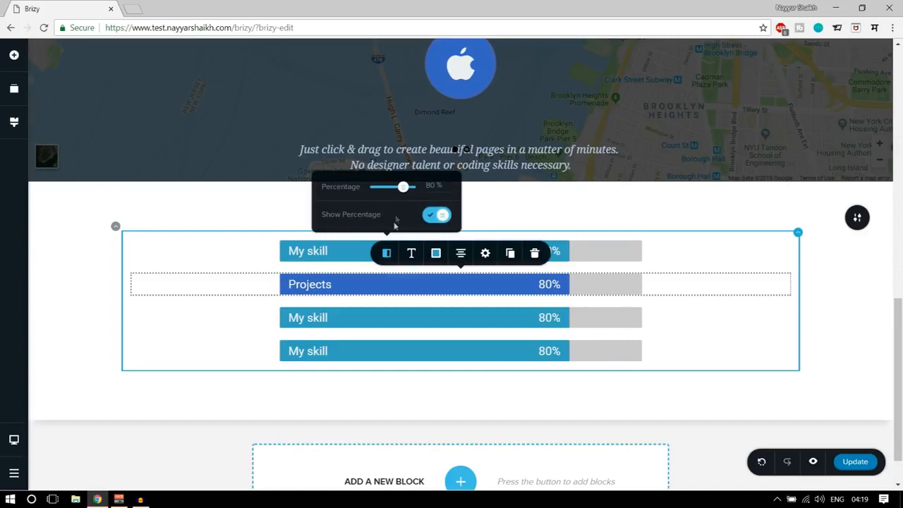
pyautogui.moveTo(404, 186)
pyautogui.mouseDown()
pyautogui.moveTo(373, 187)
pyautogui.moveTo(395, 197)
pyautogui.mouseUp()
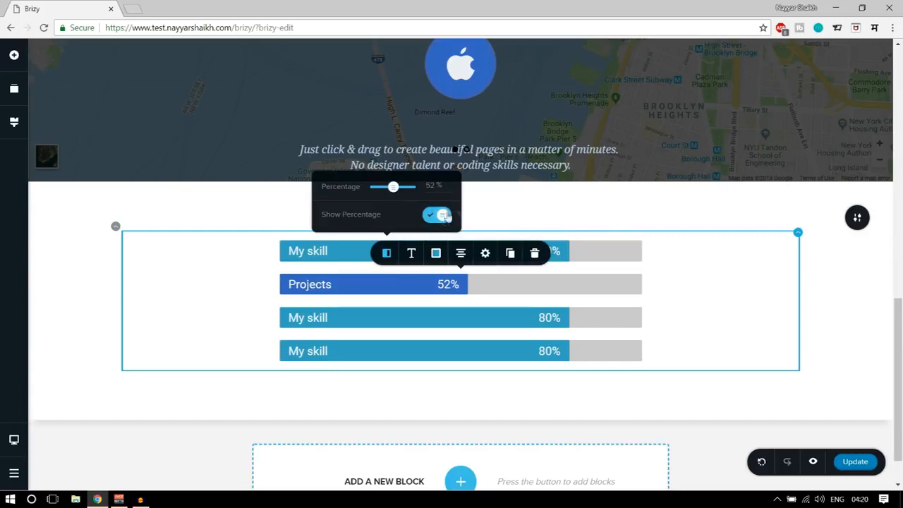
pyautogui.click(442, 216)
pyautogui.click(435, 216)
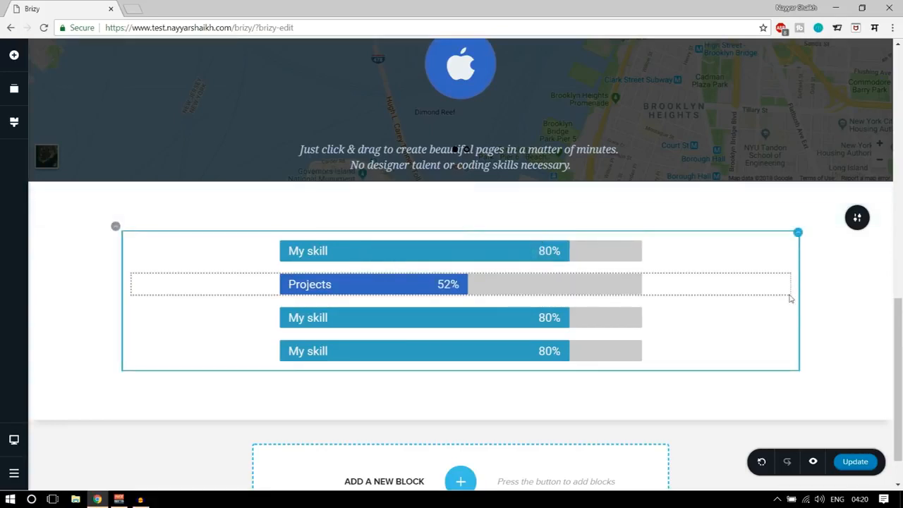
# Review the whole page, both slides of the header block and the list of blocks for reordering.
pyautogui.scroll(-1, 868, 343)
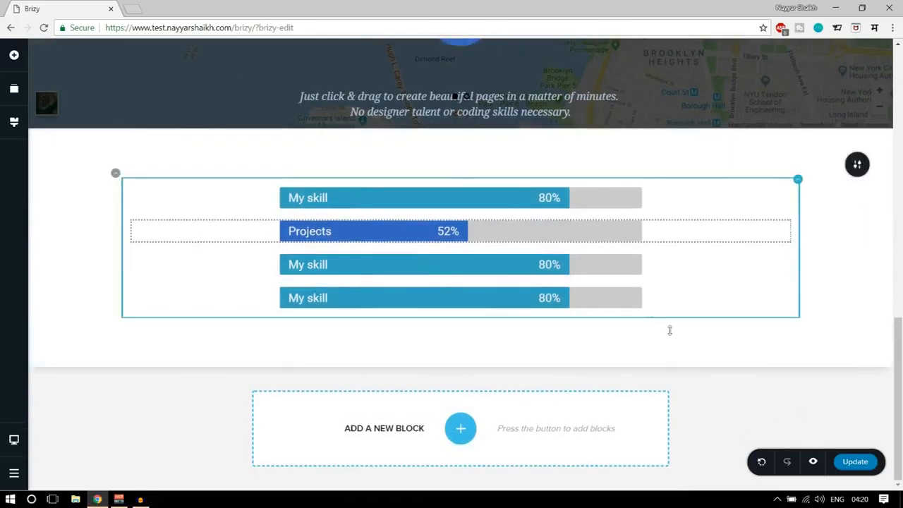
pyautogui.scroll(10, 669, 330)
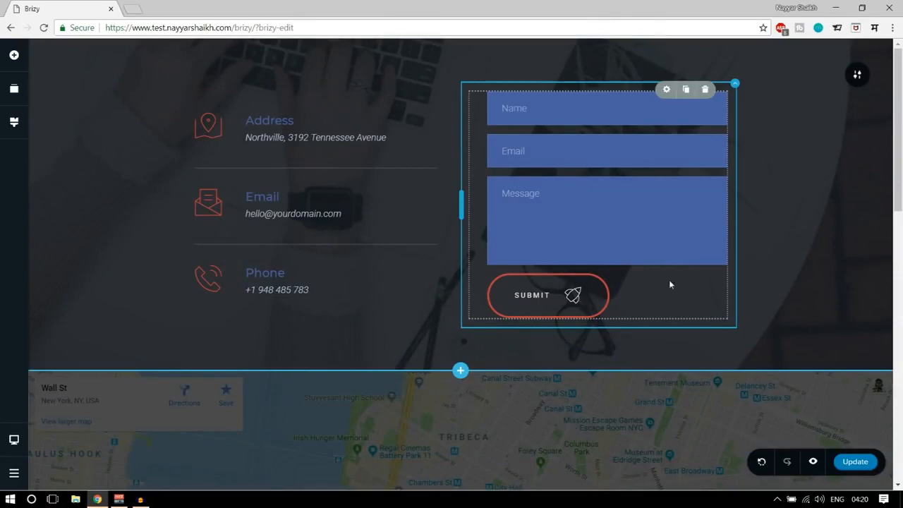
pyautogui.scroll(-7, 748, 371)
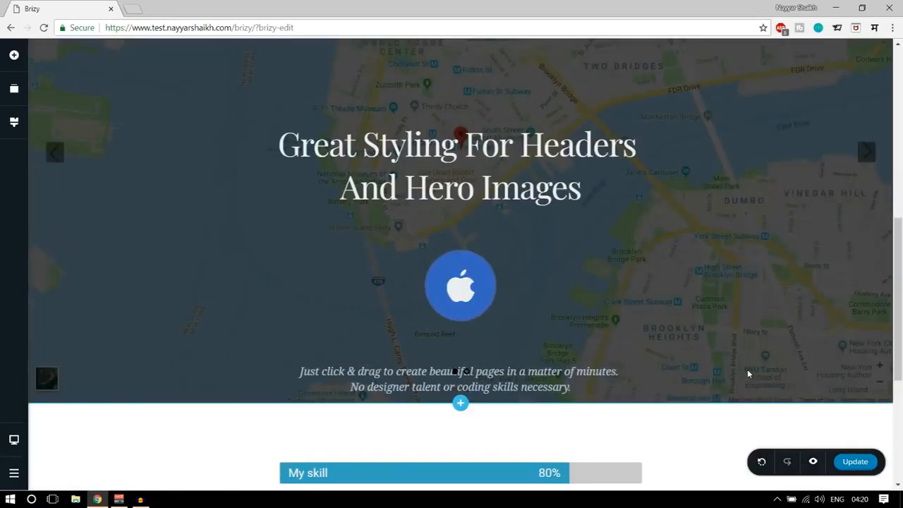
pyautogui.scroll(7, 747, 369)
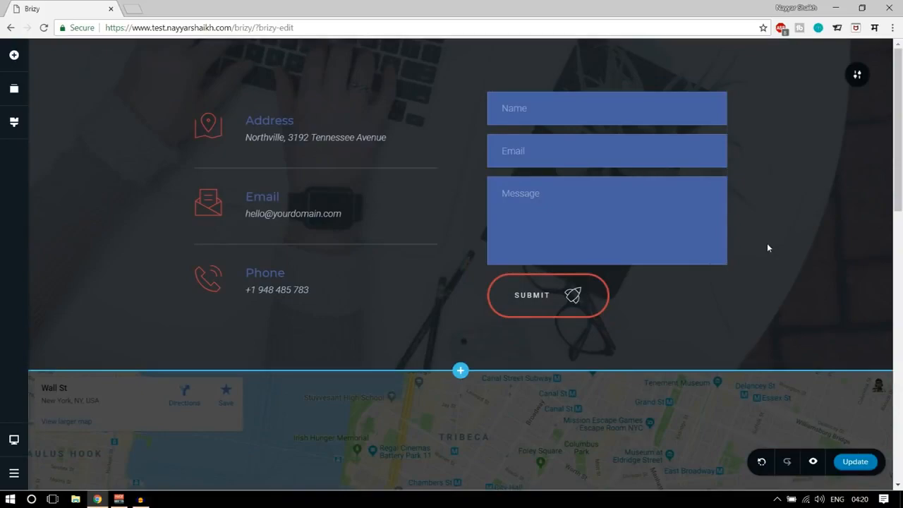
pyautogui.scroll(-10, 759, 279)
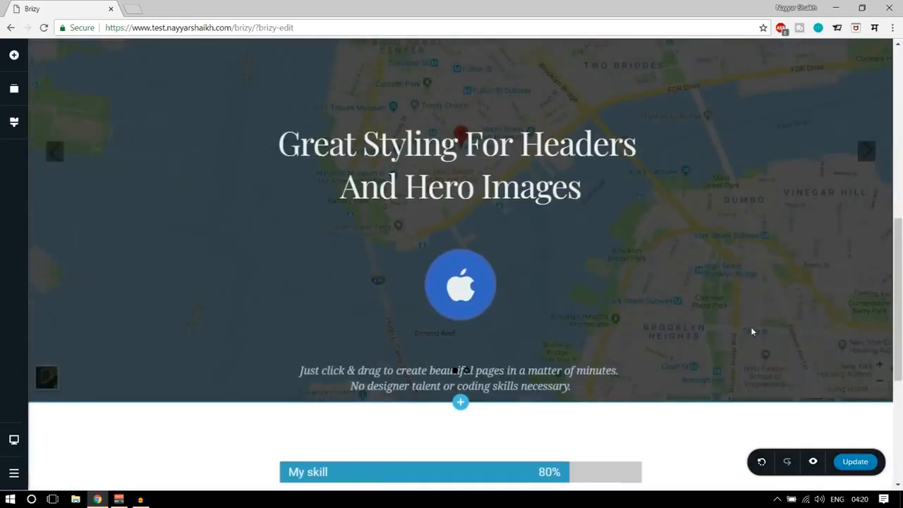
pyautogui.scroll(10, 557, 381)
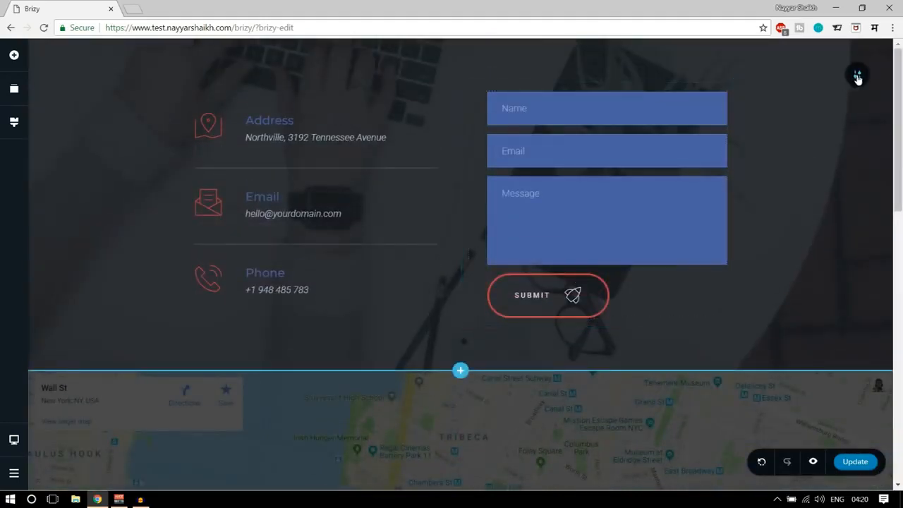
pyautogui.scroll(-6, 859, 106)
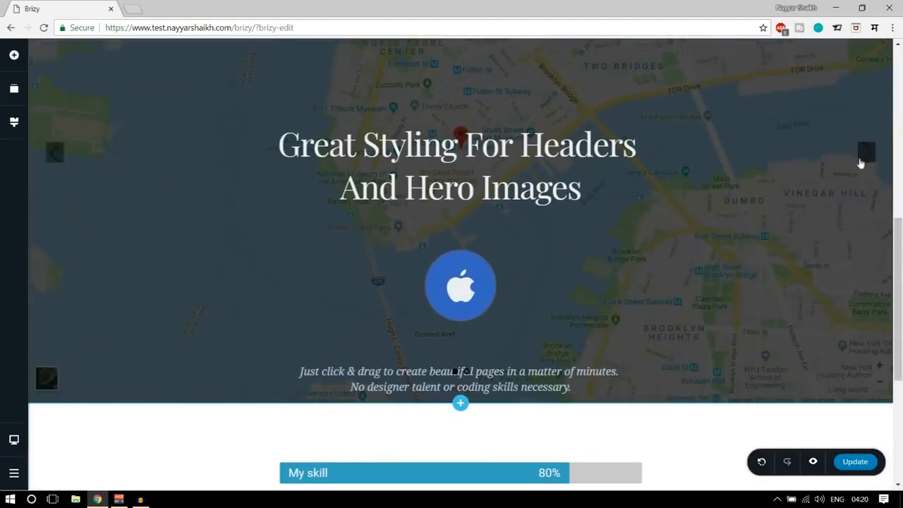
pyautogui.click(867, 154)
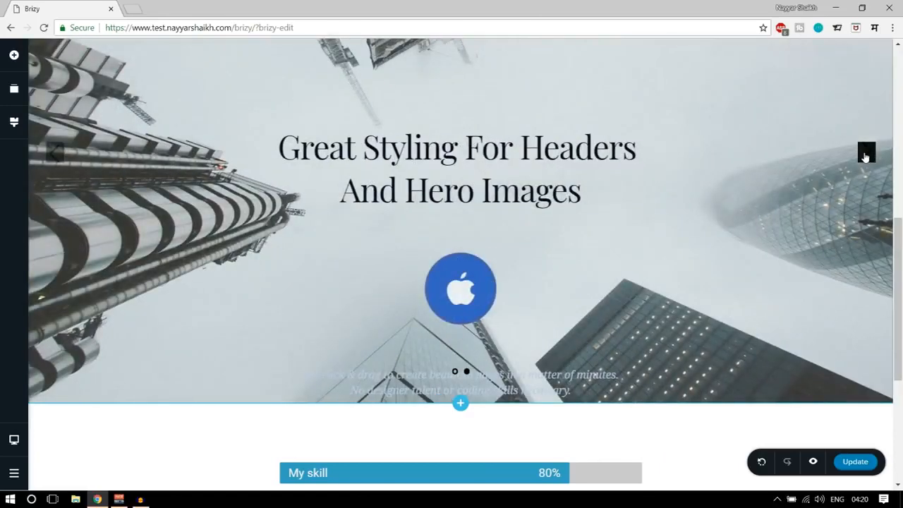
pyautogui.click(866, 154)
pyautogui.scroll(6, 790, 357)
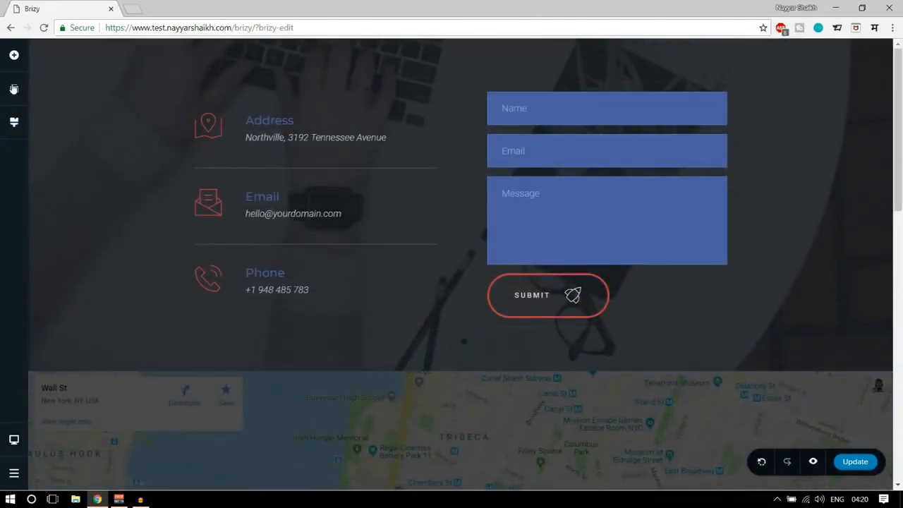
pyautogui.click(13, 88)
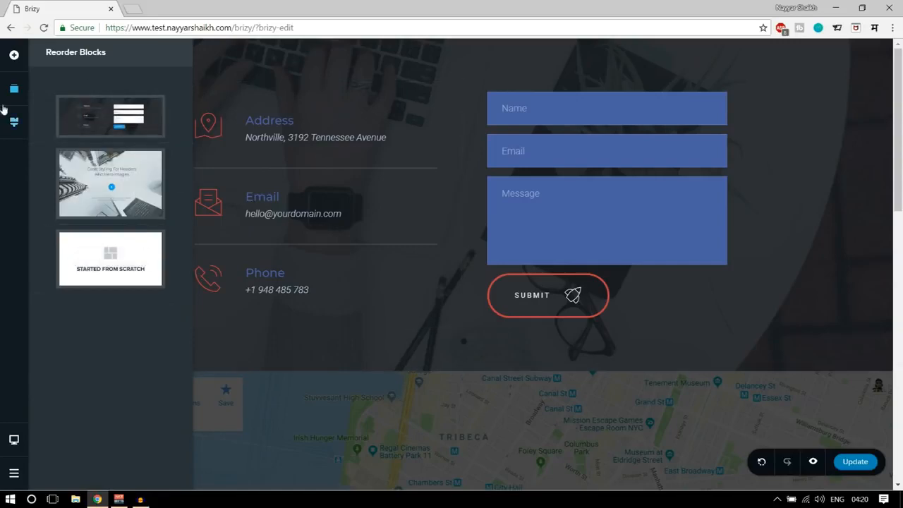
pyautogui.scroll(-10, 358, 302)
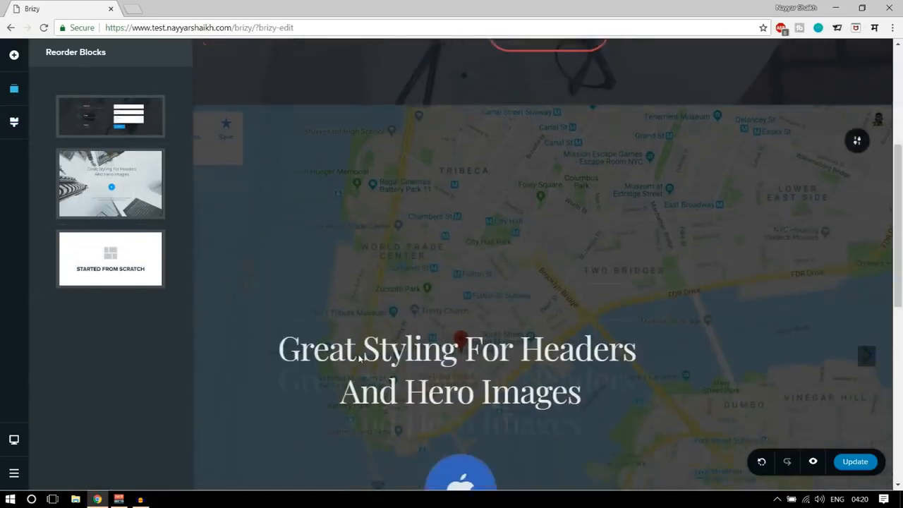
pyautogui.click(645, 293)
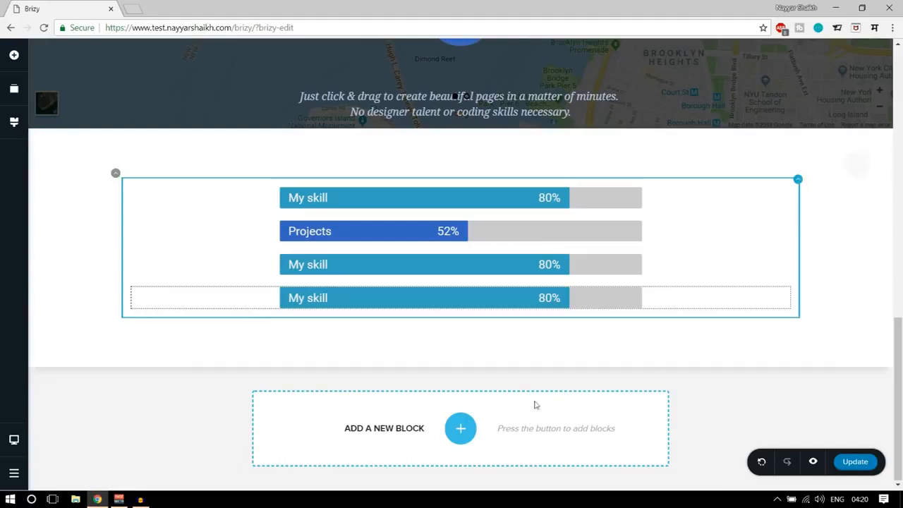
# Try to place a WooCommerce Product element in the add-block area below the progress bars.
pyautogui.click(459, 429)
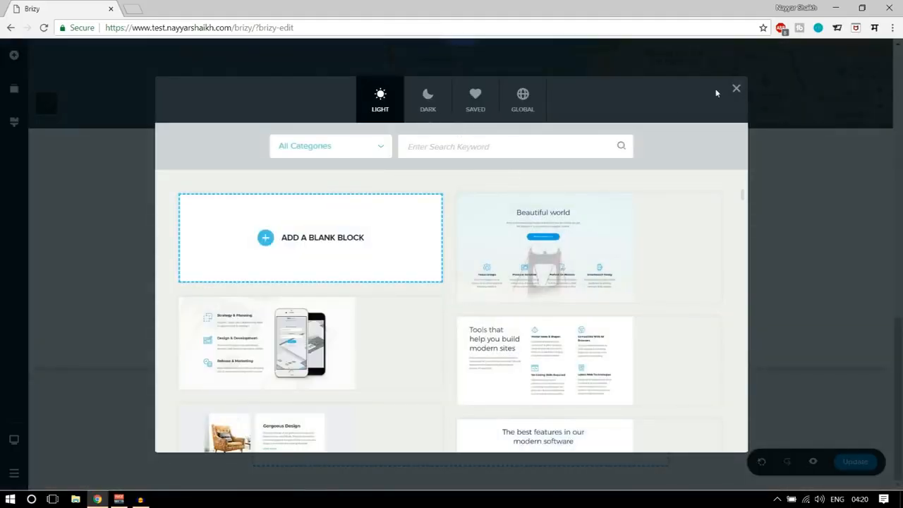
pyautogui.click(736, 88)
pyautogui.click(13, 54)
pyautogui.scroll(-2, 110, 318)
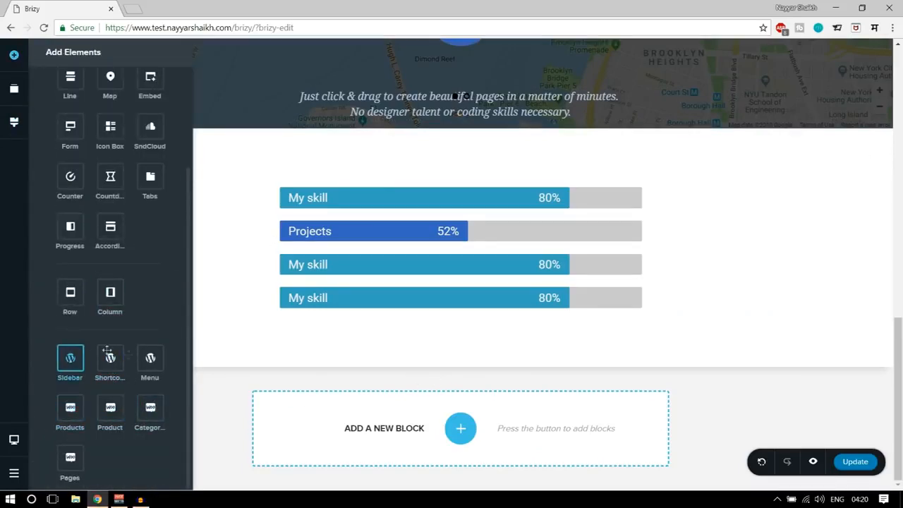
pyautogui.moveTo(95, 407); pyautogui.dragTo(549, 442)
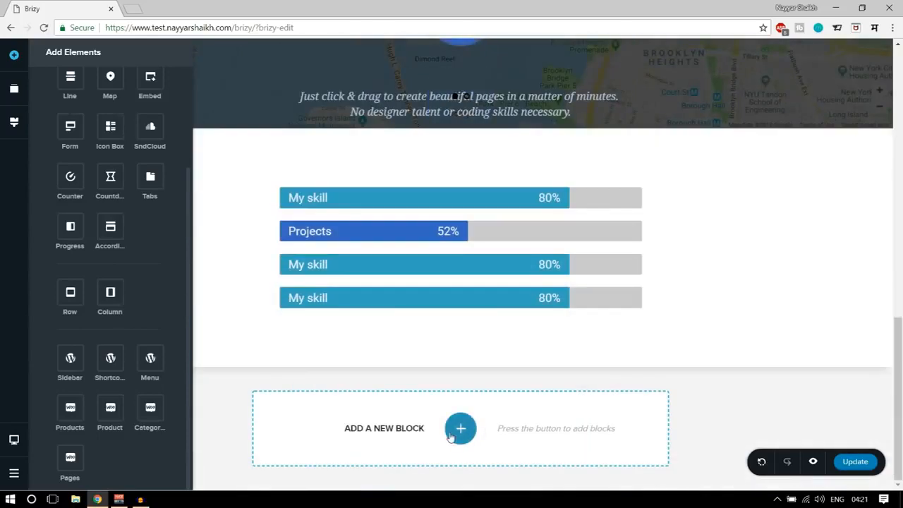
# Add a blank block below the progress bar block.
pyautogui.click(453, 433)
pyautogui.click(357, 258)
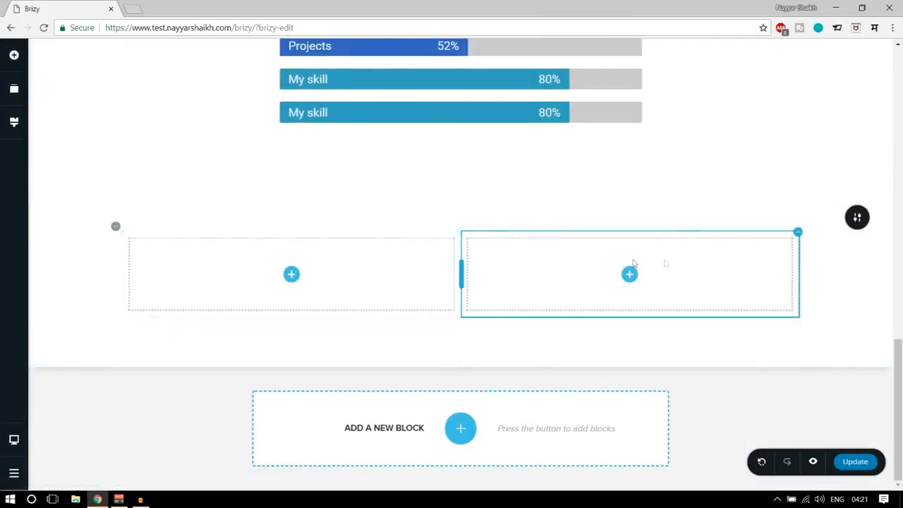
# Delete the second empty column of the new block and place a WooCommerce Products element in the remaining column.
pyautogui.click(799, 232)
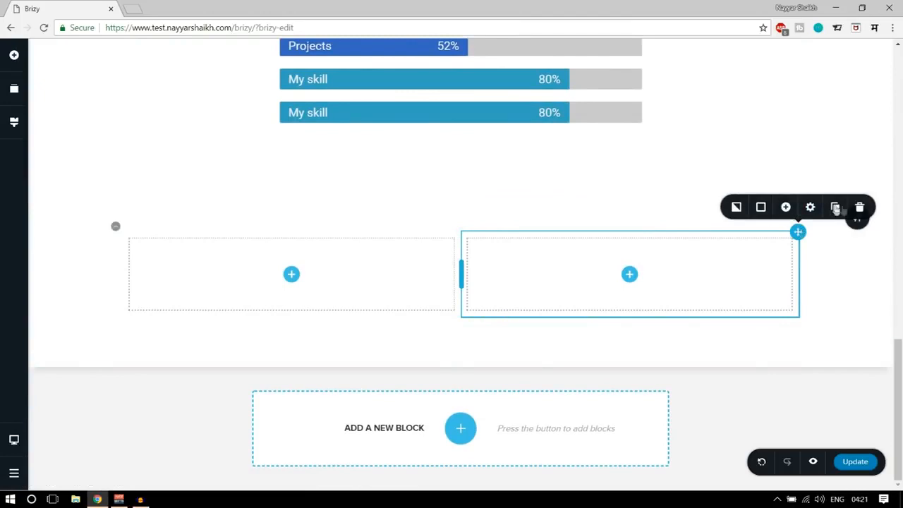
pyautogui.click(859, 208)
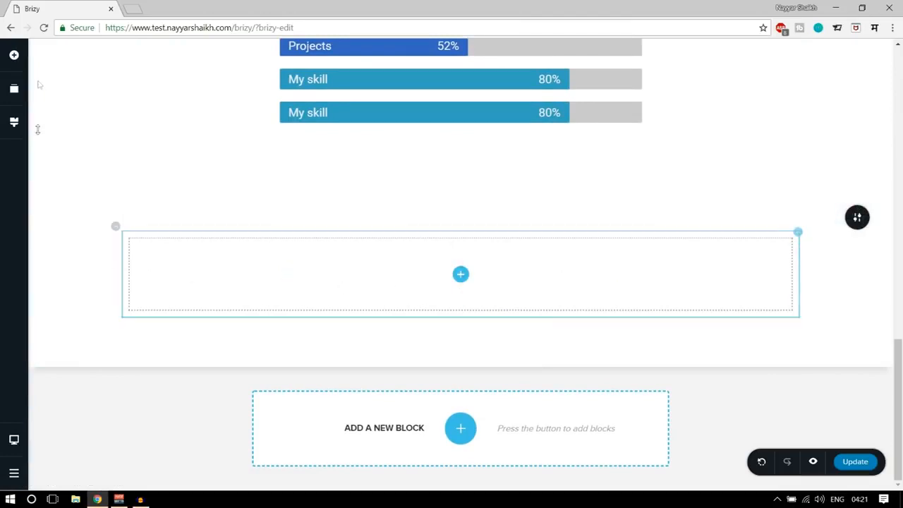
pyautogui.click(13, 55)
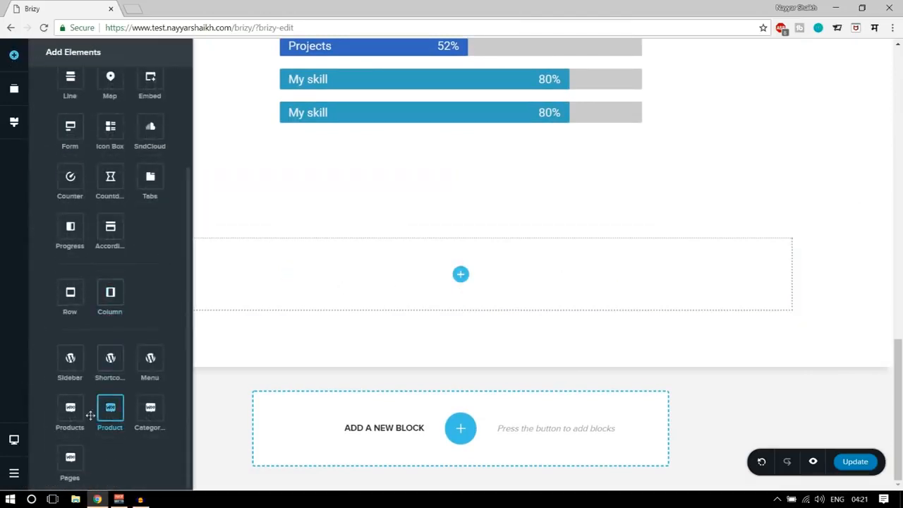
pyautogui.moveTo(70, 408); pyautogui.dragTo(448, 288)
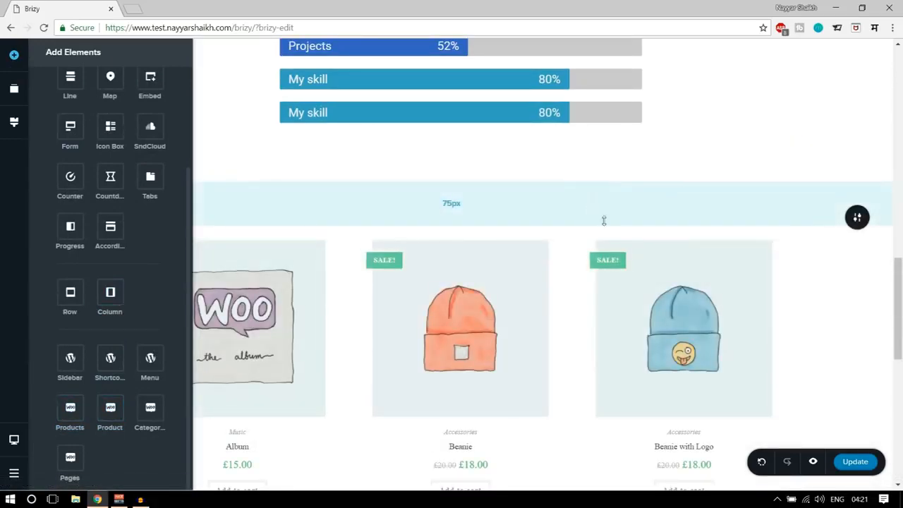
pyautogui.scroll(-5, 790, 300)
pyautogui.scroll(-3, 786, 329)
pyautogui.scroll(8, 784, 335)
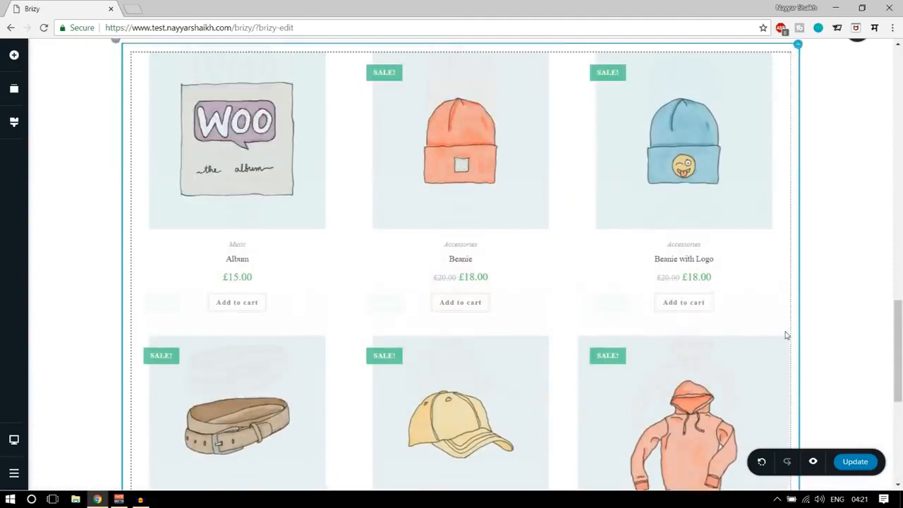
pyautogui.scroll(-2, 769, 338)
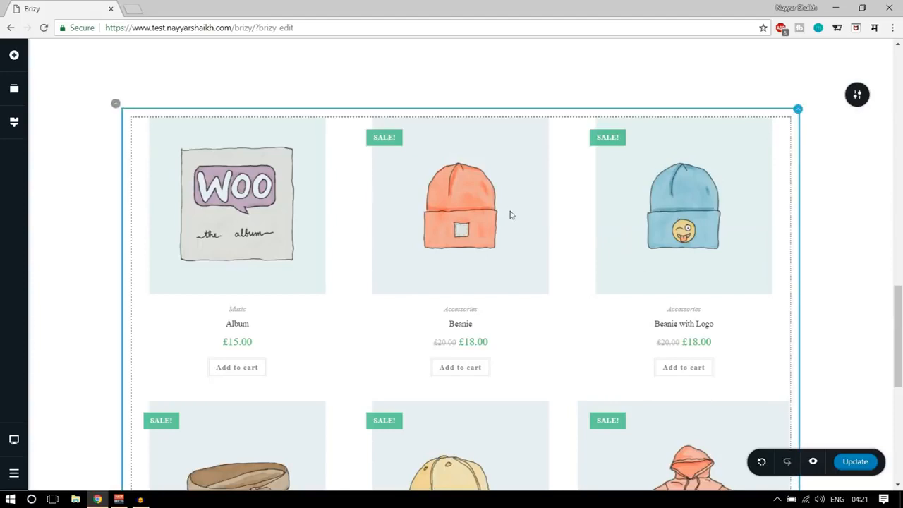
# Set the Products element to 4 columns and try a products count of 4 before settling on 8.
pyautogui.click(230, 204)
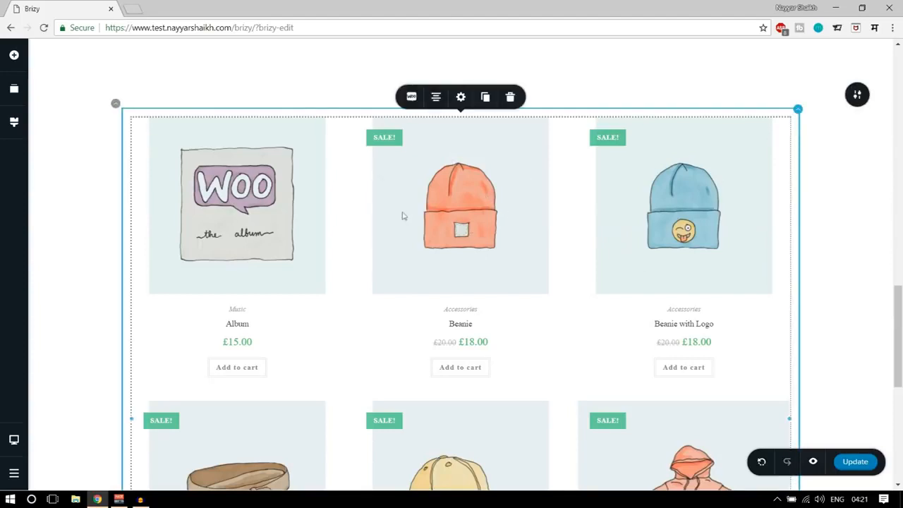
pyautogui.click(411, 98)
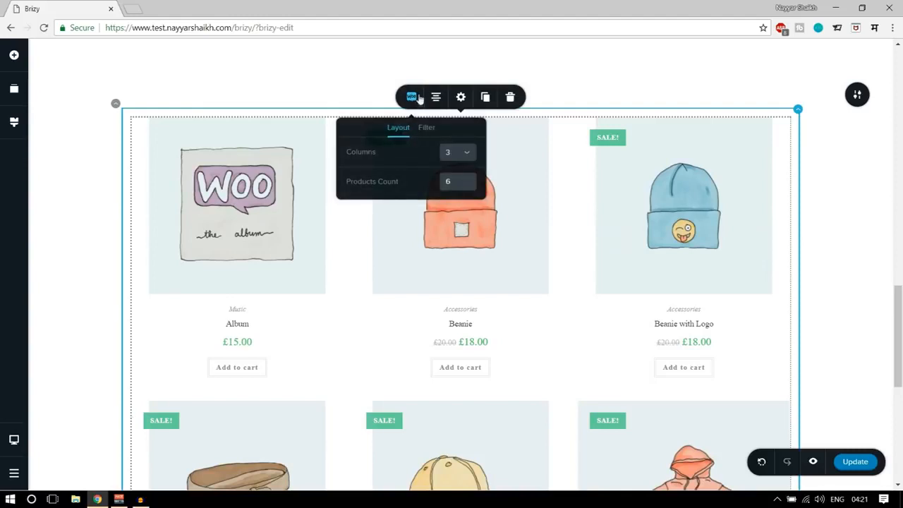
pyautogui.click(469, 153)
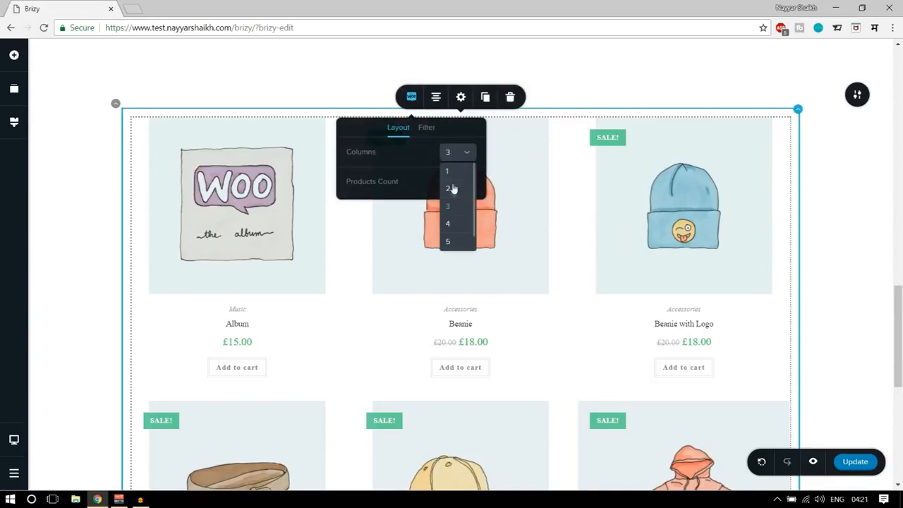
pyautogui.click(454, 222)
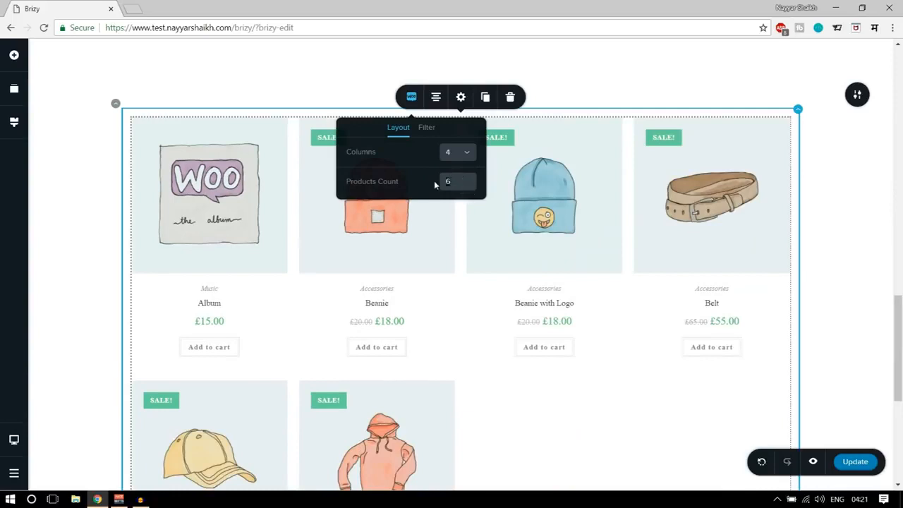
pyautogui.write('4')
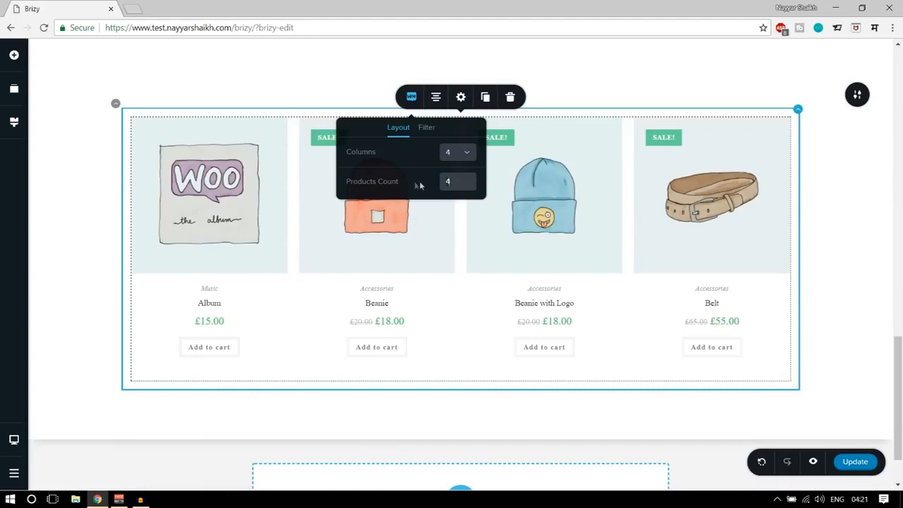
pyautogui.write('8')
pyautogui.scroll(-2, 474, 238)
pyautogui.scroll(6, 583, 413)
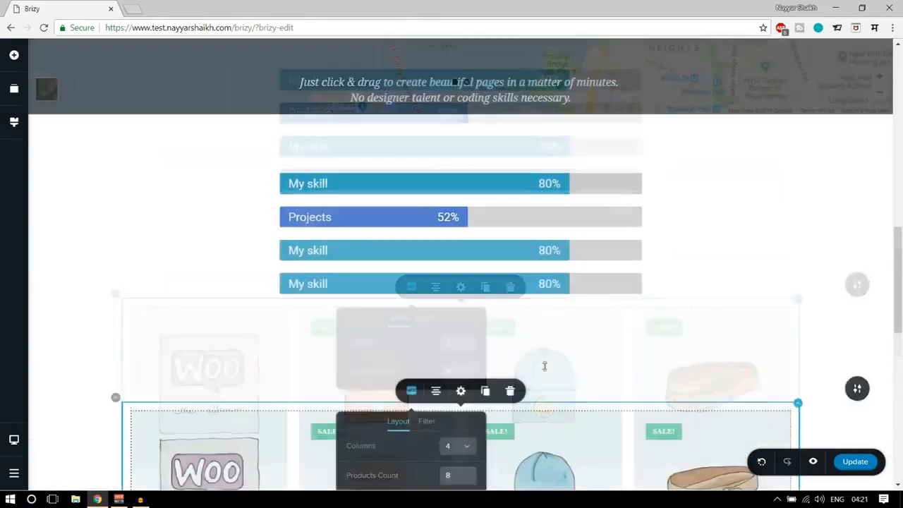
# Look through the category choices in the product filter and align the Products element to the right.
pyautogui.scroll(-3, 545, 365)
pyautogui.click(426, 188)
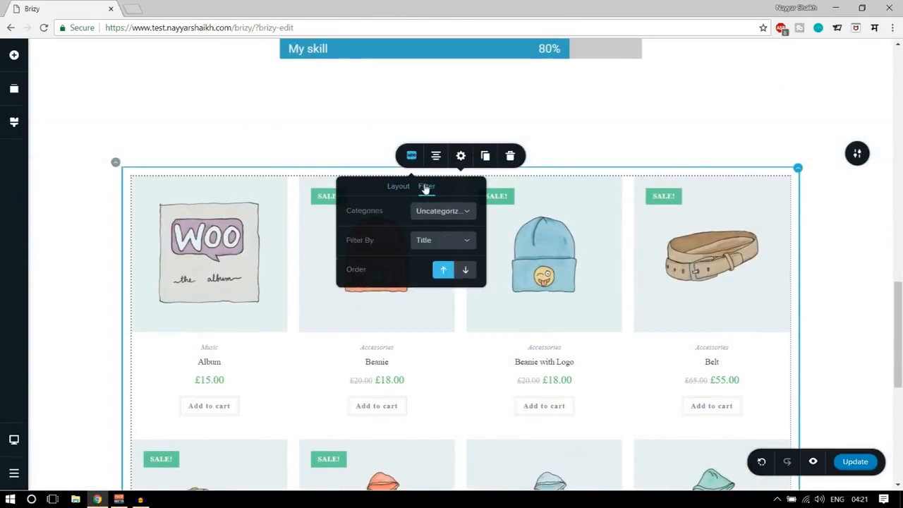
pyautogui.click(444, 212)
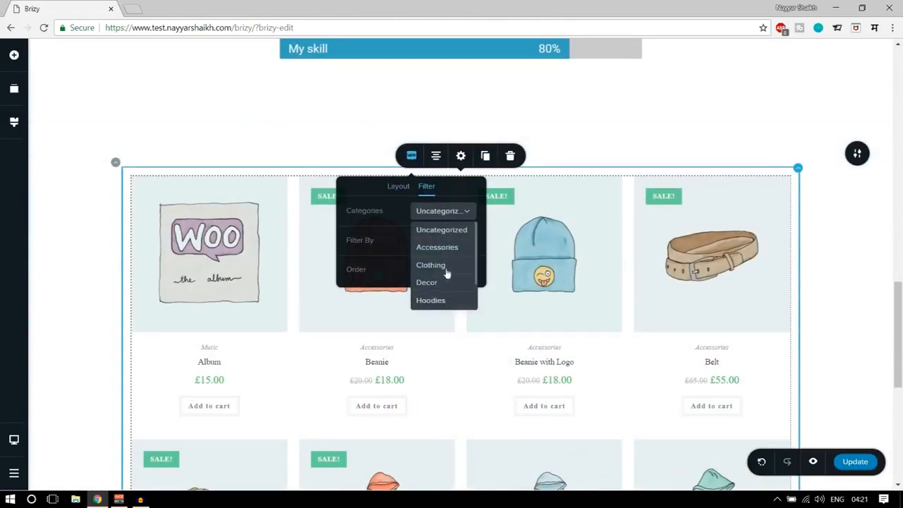
pyautogui.click(408, 221)
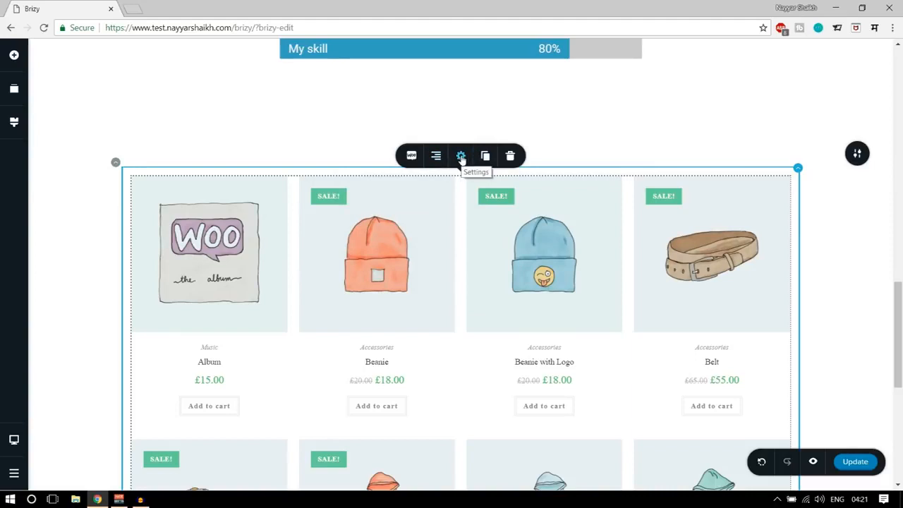
# Try a narrower width on the Products element, restore 100 %, and view its styling and advanced settings.
pyautogui.click(461, 157)
pyautogui.moveTo(485, 95); pyautogui.dragTo(476, 94)
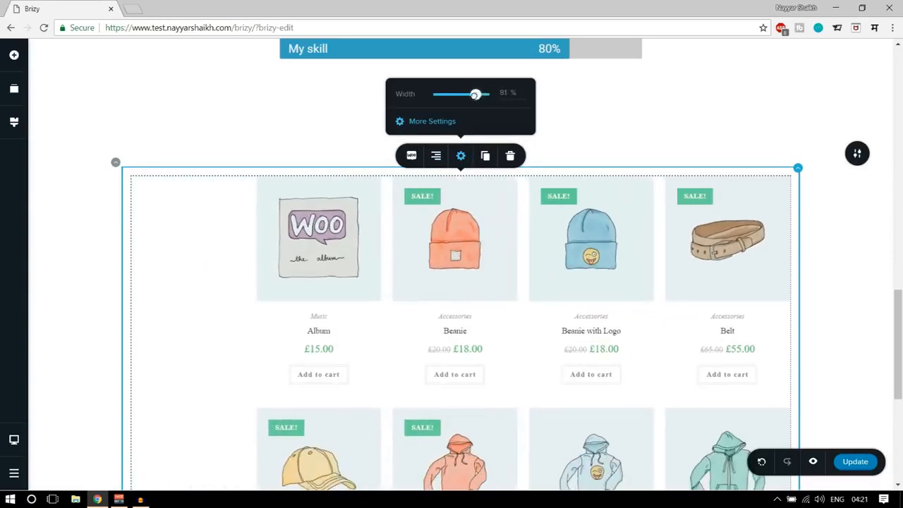
pyautogui.click(439, 121)
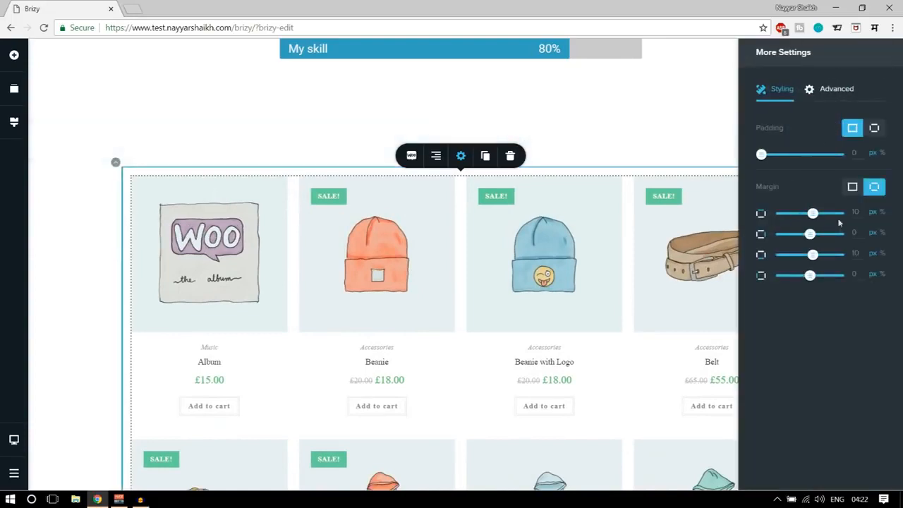
pyautogui.click(837, 90)
pyautogui.scroll(-4, 722, 202)
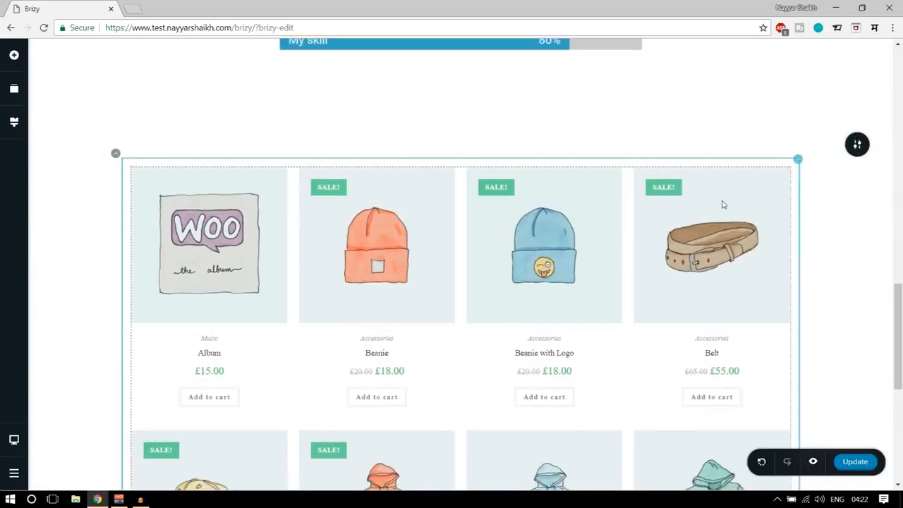
# Preview the page in a new tab and review it from the contact block down to the product grid.
pyautogui.scroll(8, 742, 308)
pyautogui.scroll(-5, 745, 311)
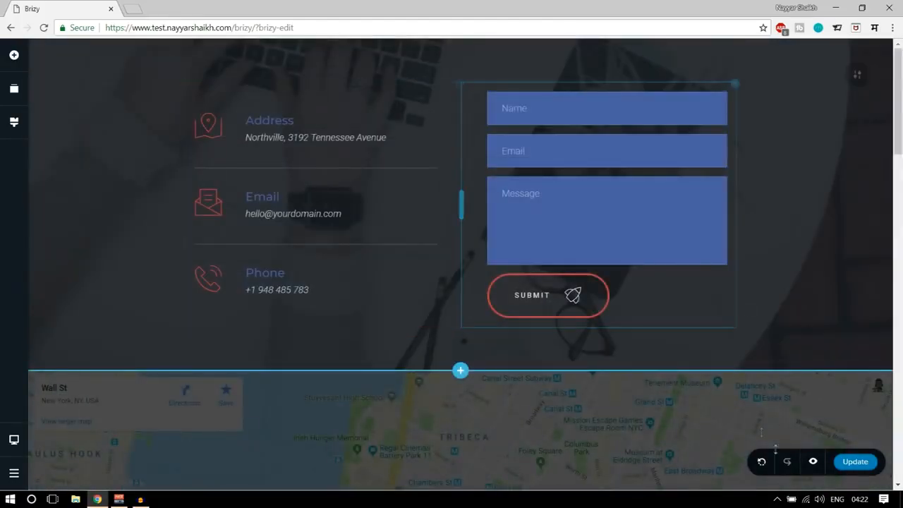
pyautogui.click(814, 463)
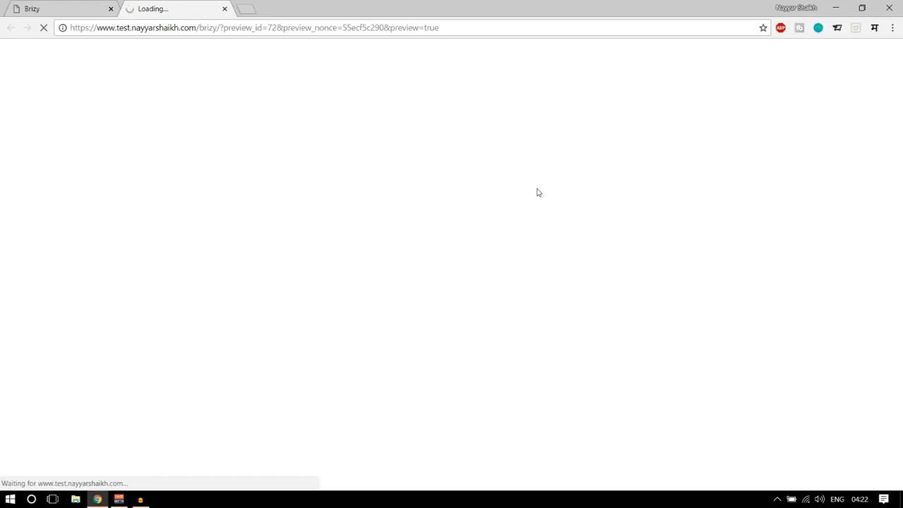
pyautogui.scroll(-5, 537, 230)
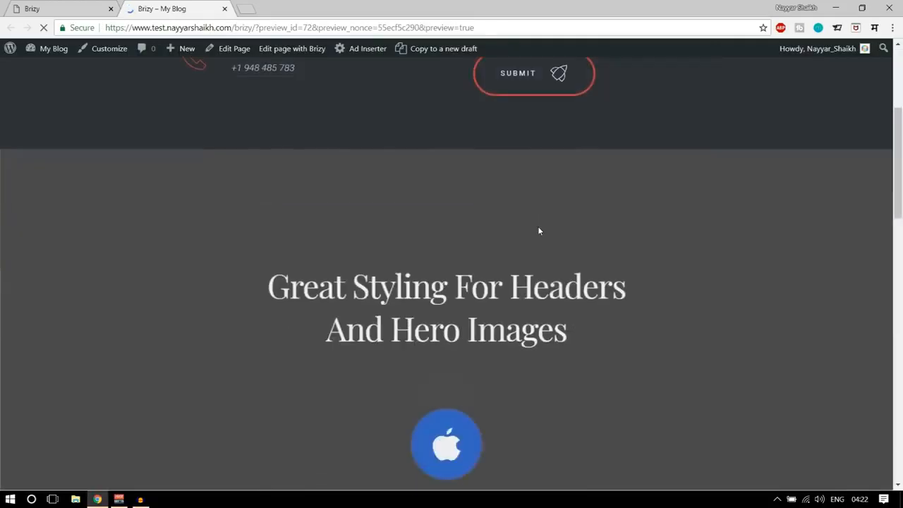
pyautogui.scroll(-12, 538, 230)
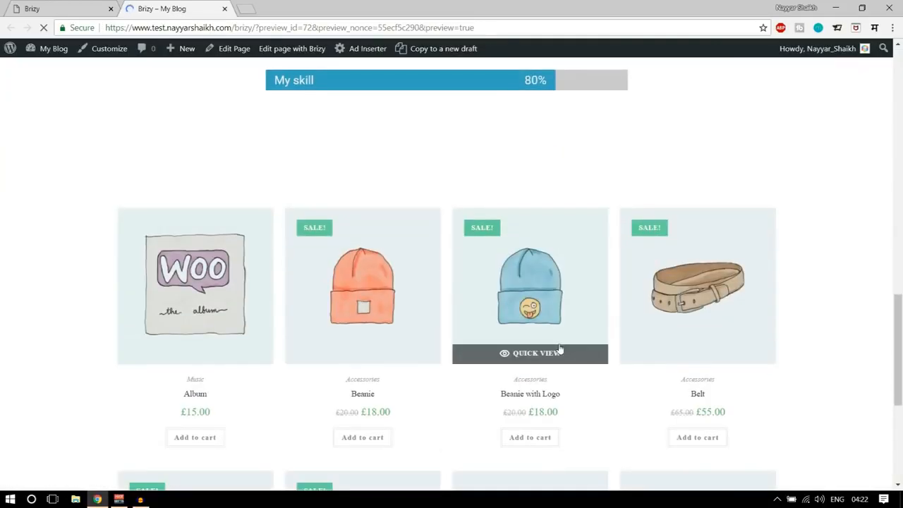
pyautogui.scroll(15, 559, 349)
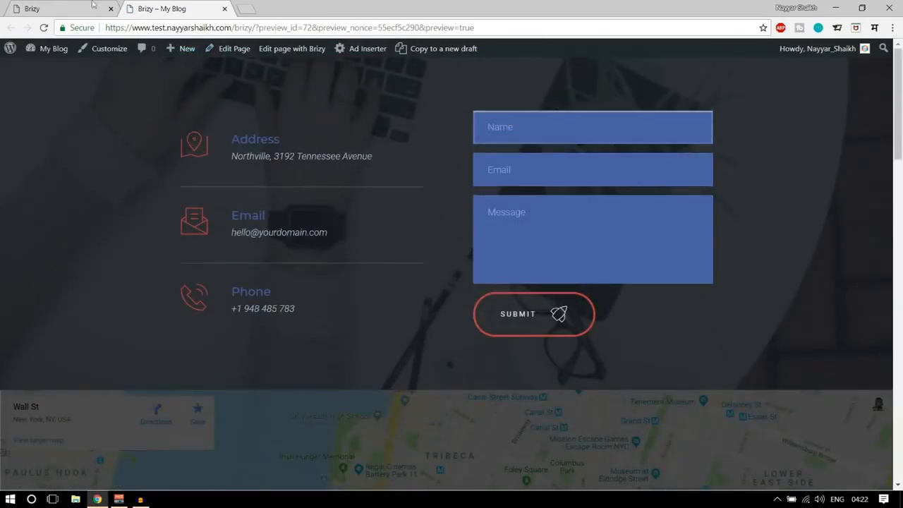
# Return to the Brizy editor tab and review the whole page from the contact form to the product grid.
pyautogui.click(92, 6)
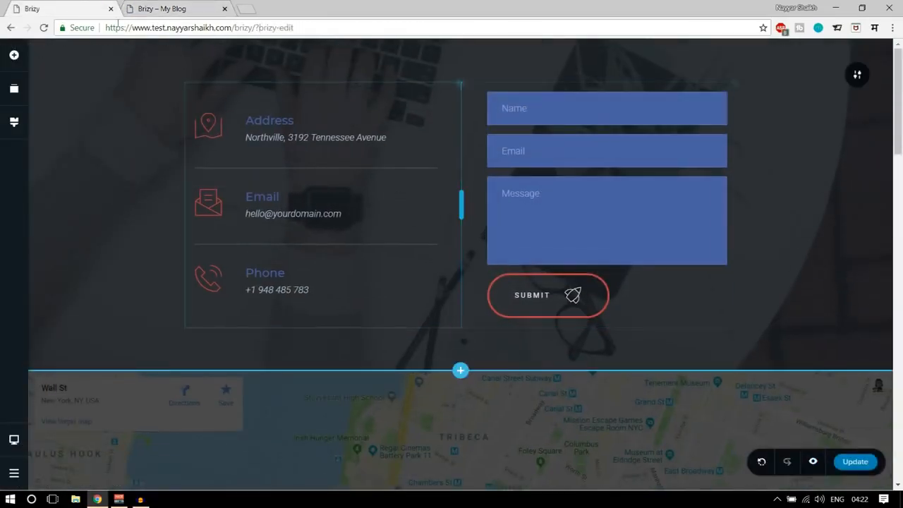
pyautogui.scroll(-5, 503, 331)
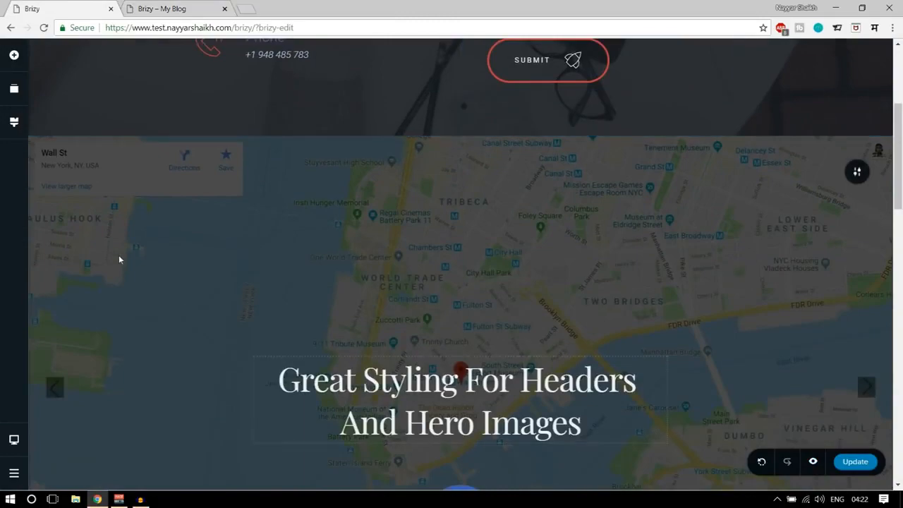
pyautogui.scroll(5, 119, 259)
pyautogui.scroll(-5, 434, 425)
pyautogui.scroll(-12, 447, 424)
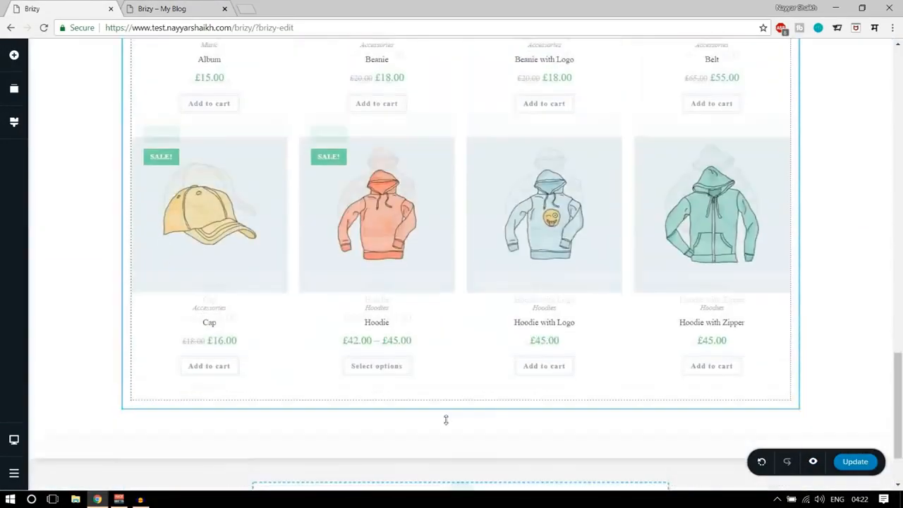
pyautogui.scroll(15, 516, 429)
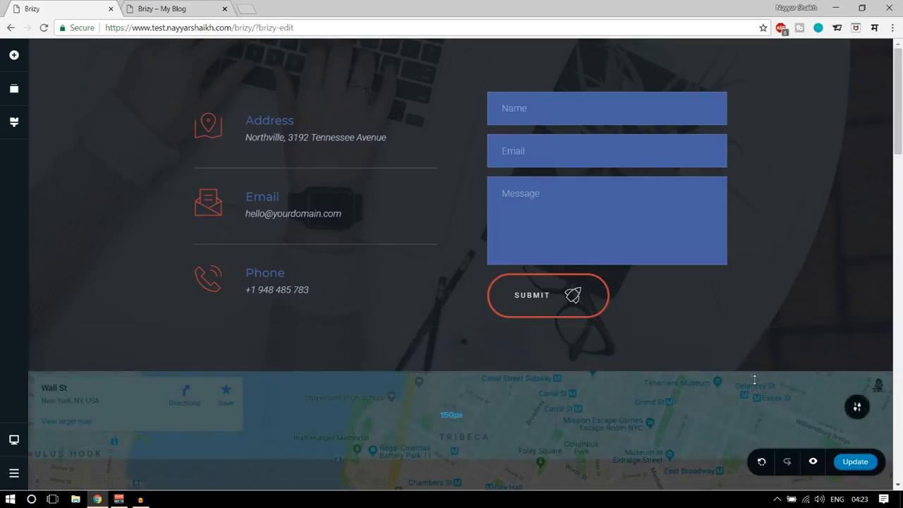
pyautogui.scroll(-3, 752, 382)
pyautogui.scroll(3, 752, 384)
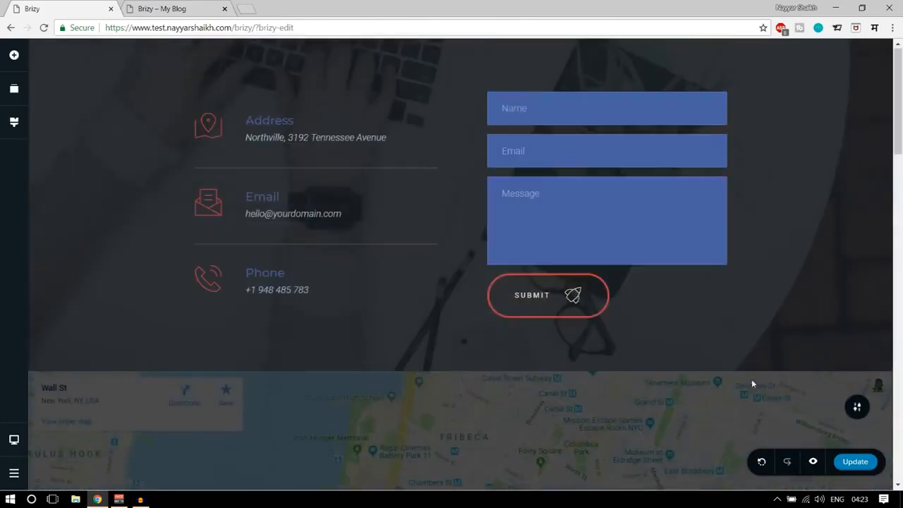